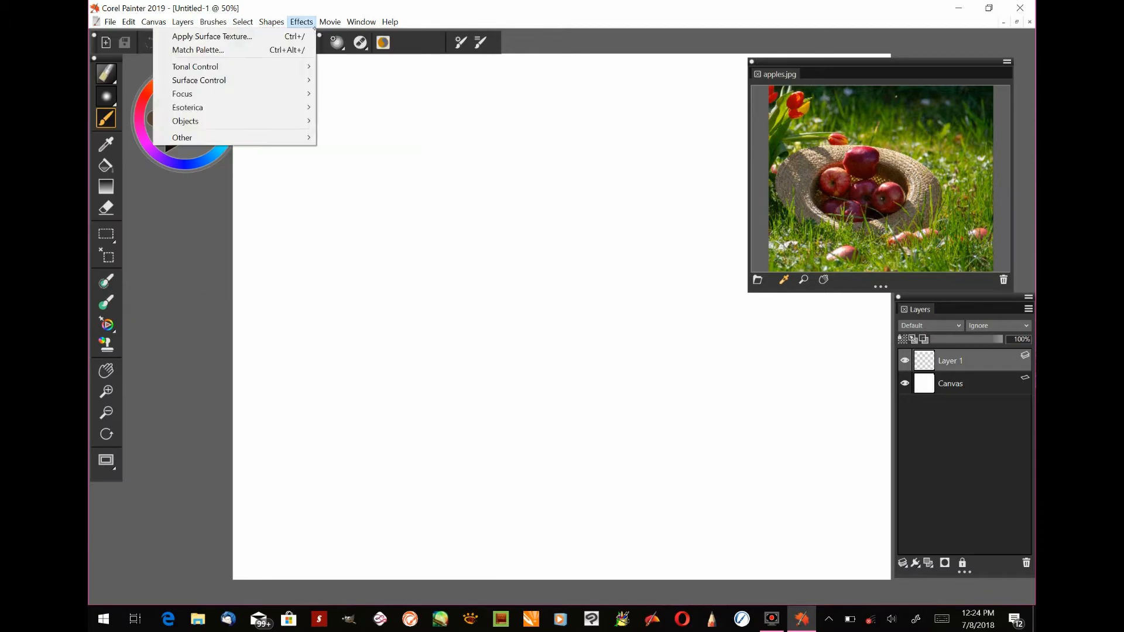
# Switch to the Default window layout and choose the Ribbed Pastel paper texture
pyautogui.moveTo(369, 108)
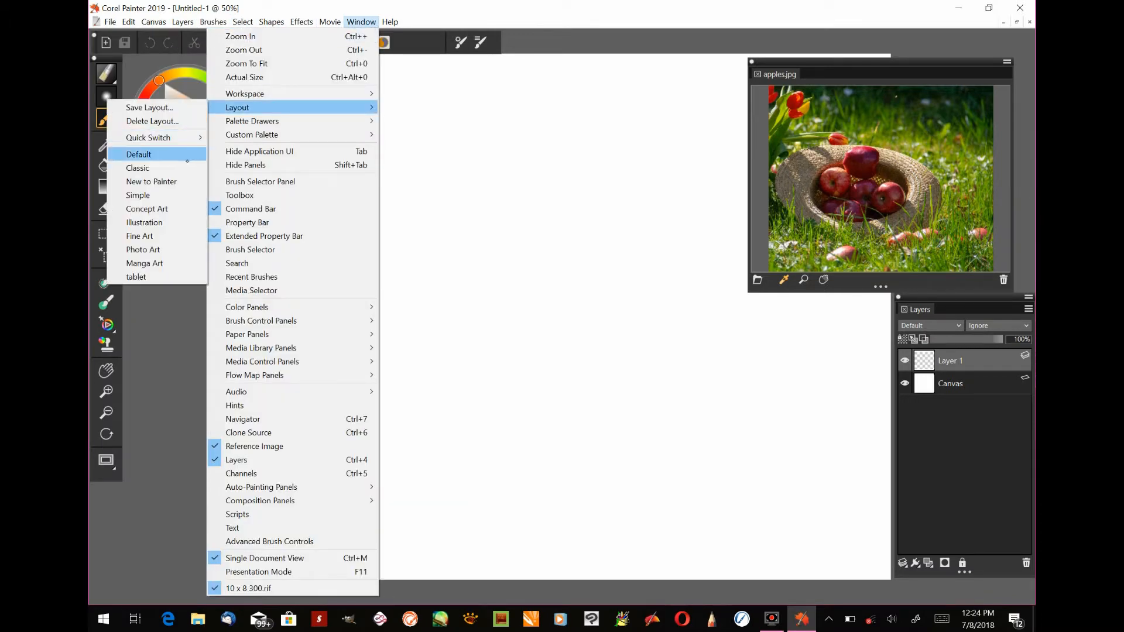
pyautogui.click(138, 154)
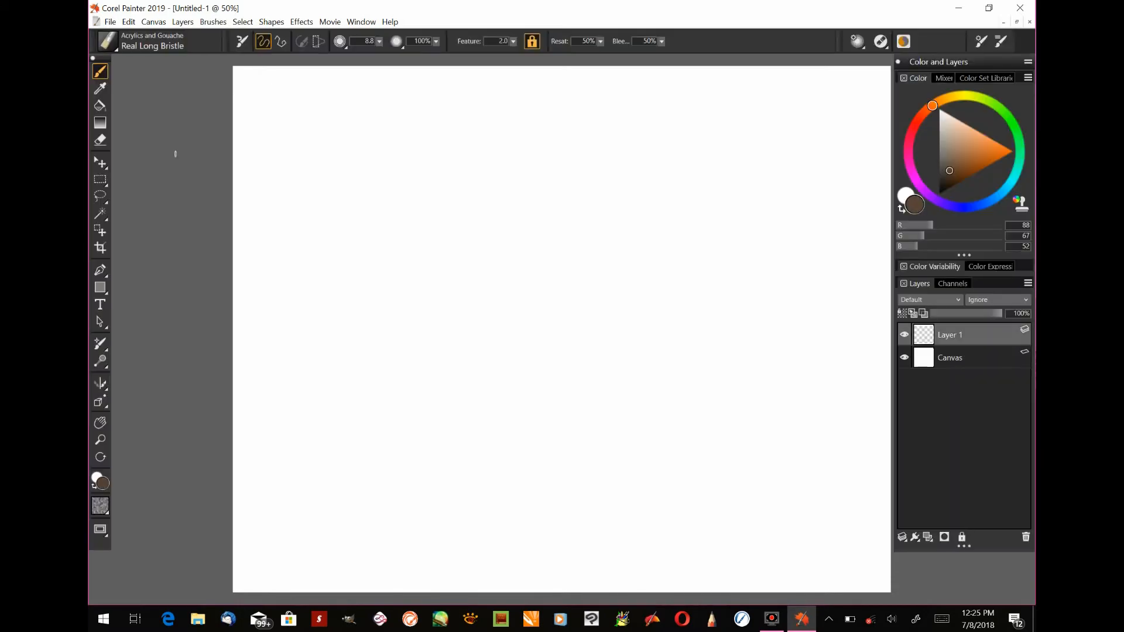
pyautogui.click(100, 505)
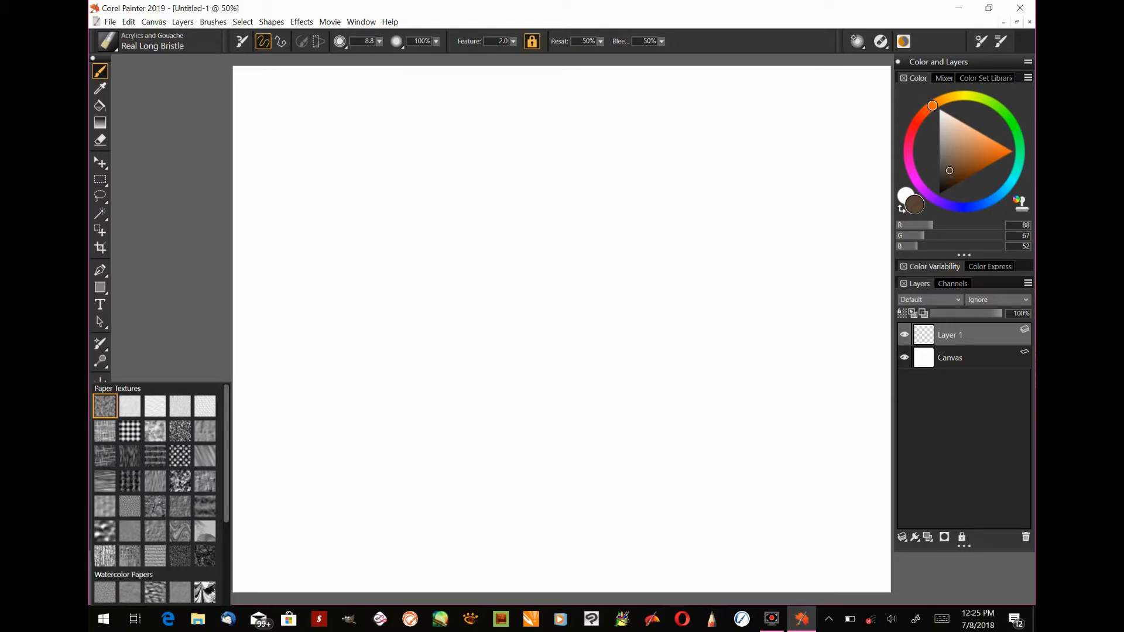
pyautogui.scroll(-3, 155, 495)
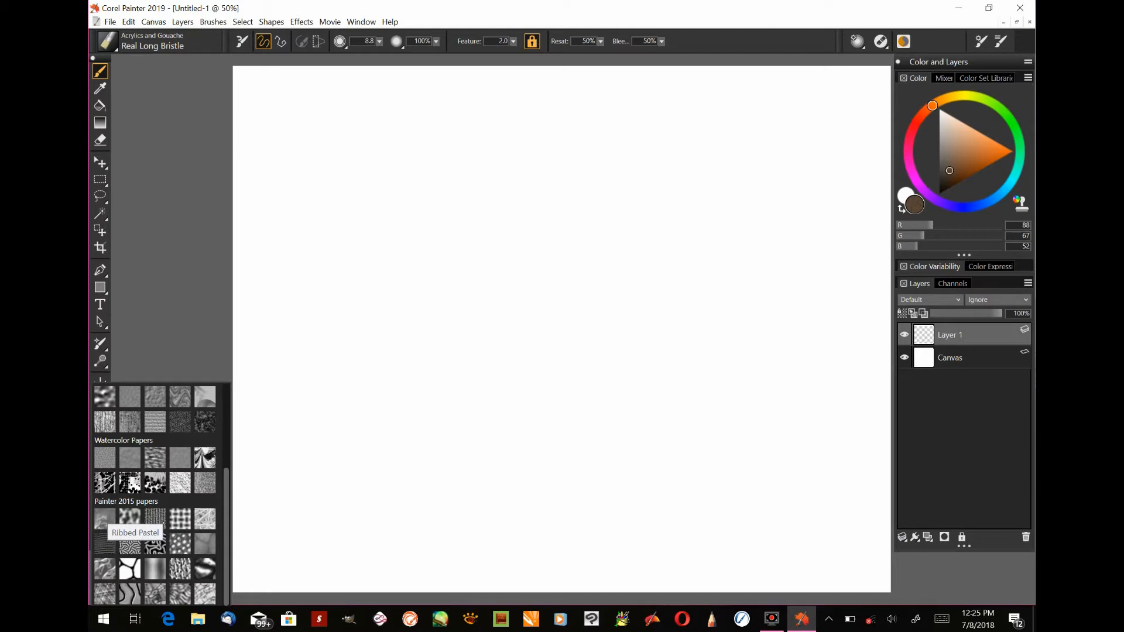
pyautogui.click(106, 519)
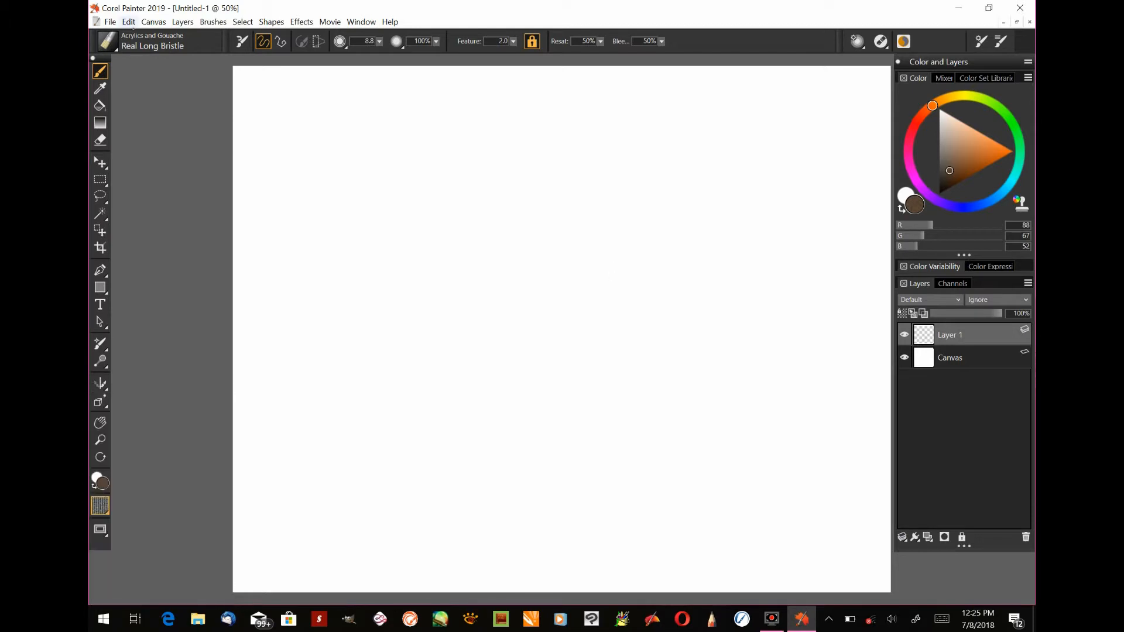
# Switch to the Simple window layout and turn on the Reference Image panel
pyautogui.click(361, 22)
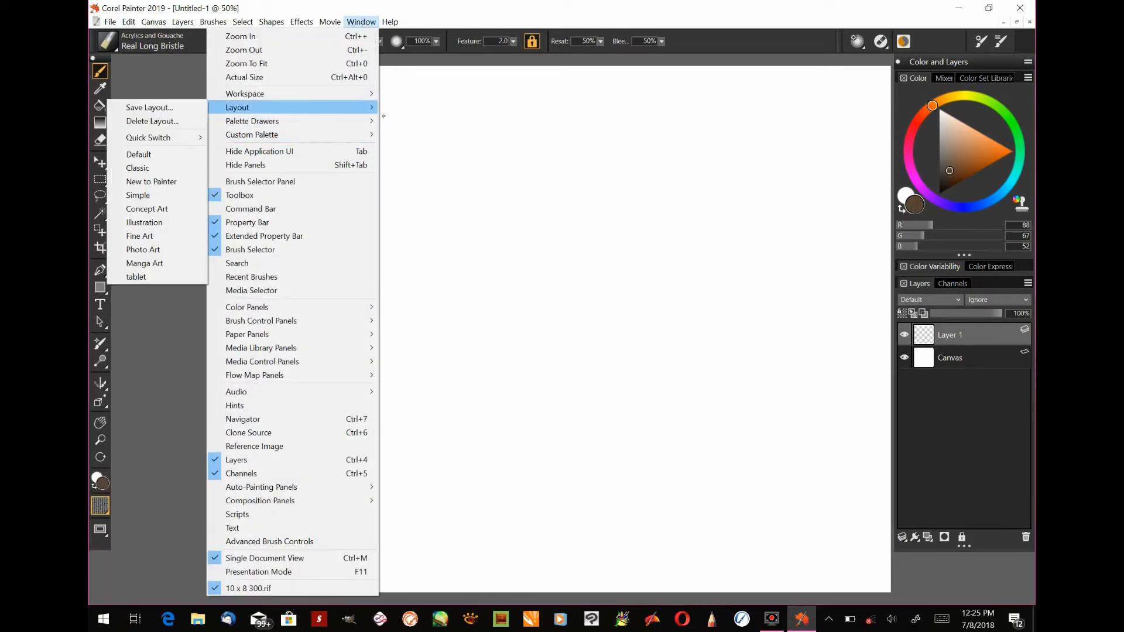
pyautogui.click(150, 195)
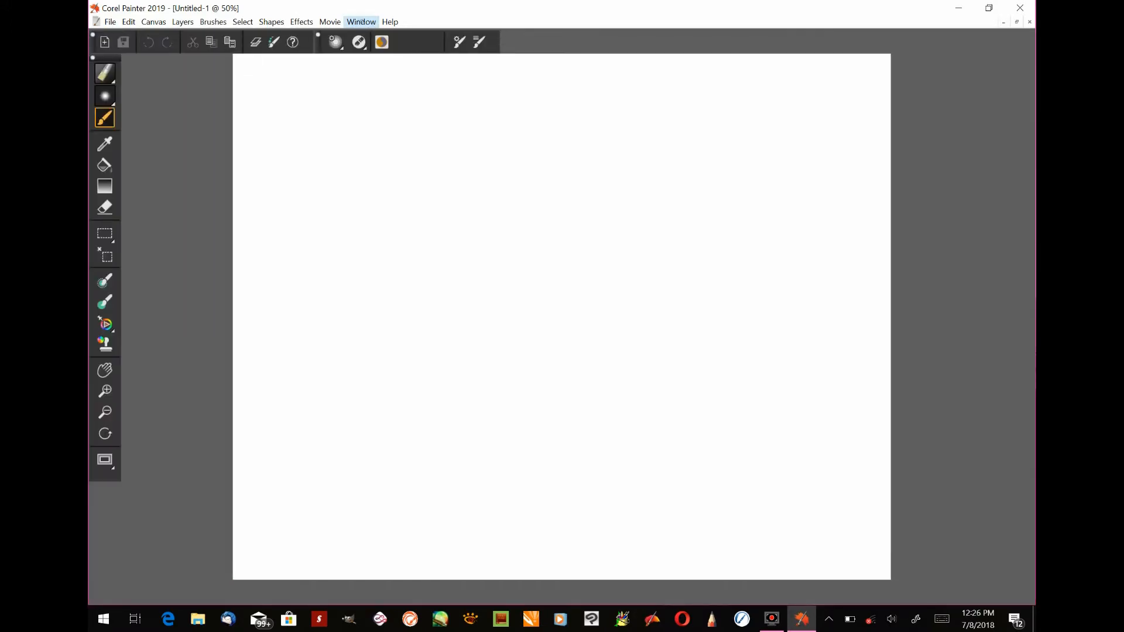
pyautogui.click(361, 21)
pyautogui.click(301, 447)
pyautogui.click(360, 22)
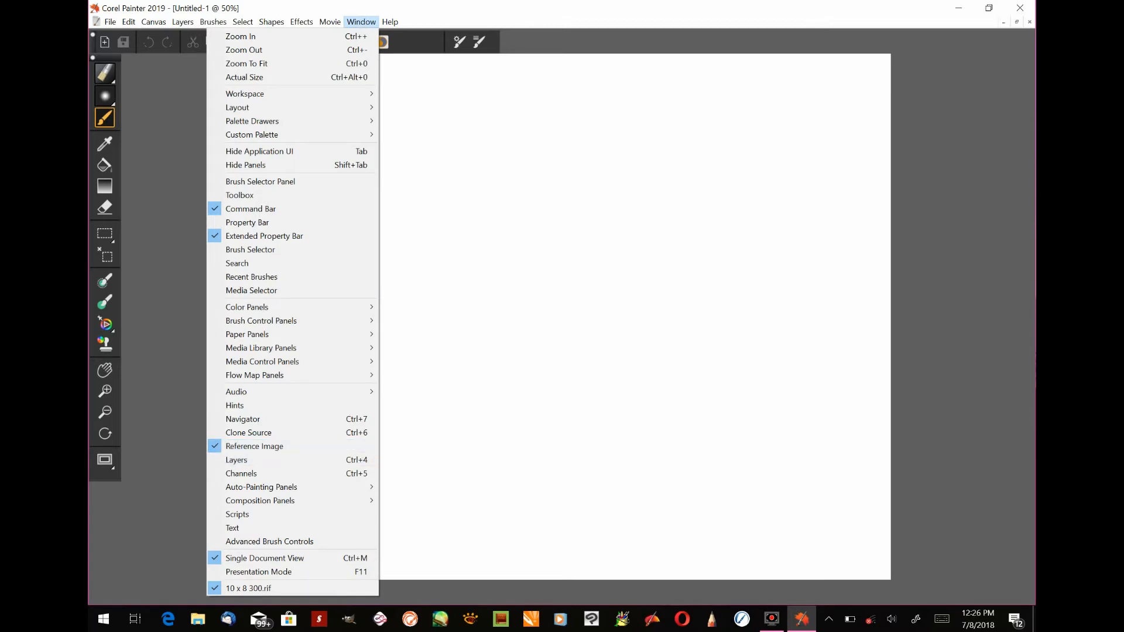
pyautogui.click(947, 131)
# Show the temporary color wheel and place it beside the canvas's lower-left corner
pyautogui.scroll(-2, 623, 321)
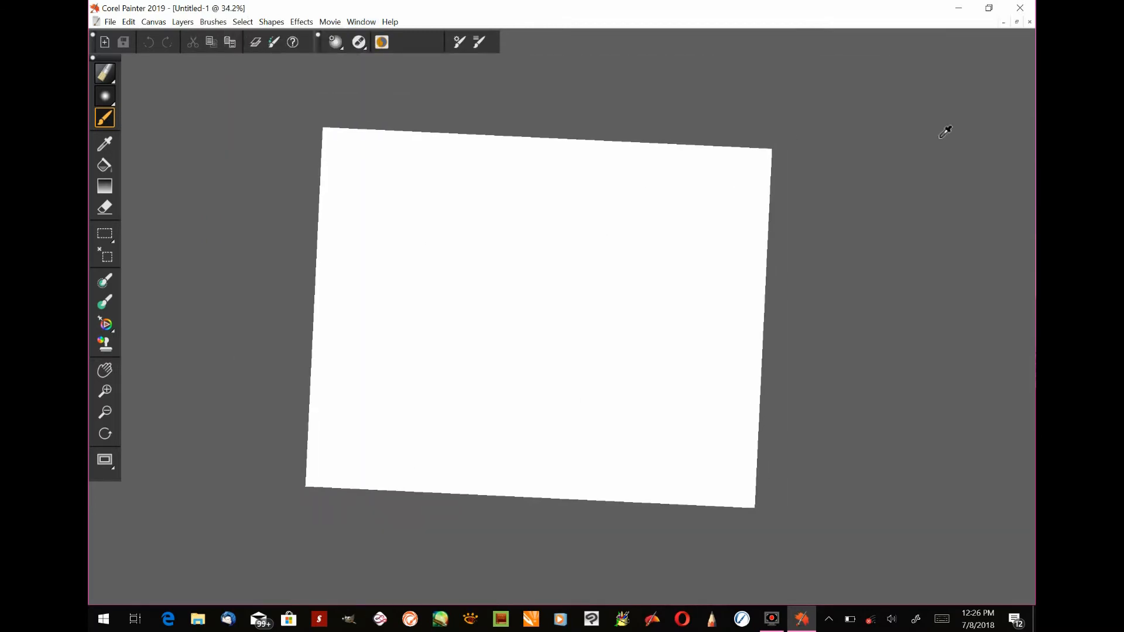
pyautogui.click(105, 324)
pyautogui.click(411, 280)
pyautogui.moveTo(424, 280); pyautogui.dragTo(274, 476)
pyautogui.scroll(2, 585, 327)
# Turn the Reference Image panel off and on again and place it at the canvas's upper-right corner
pyautogui.click(361, 22)
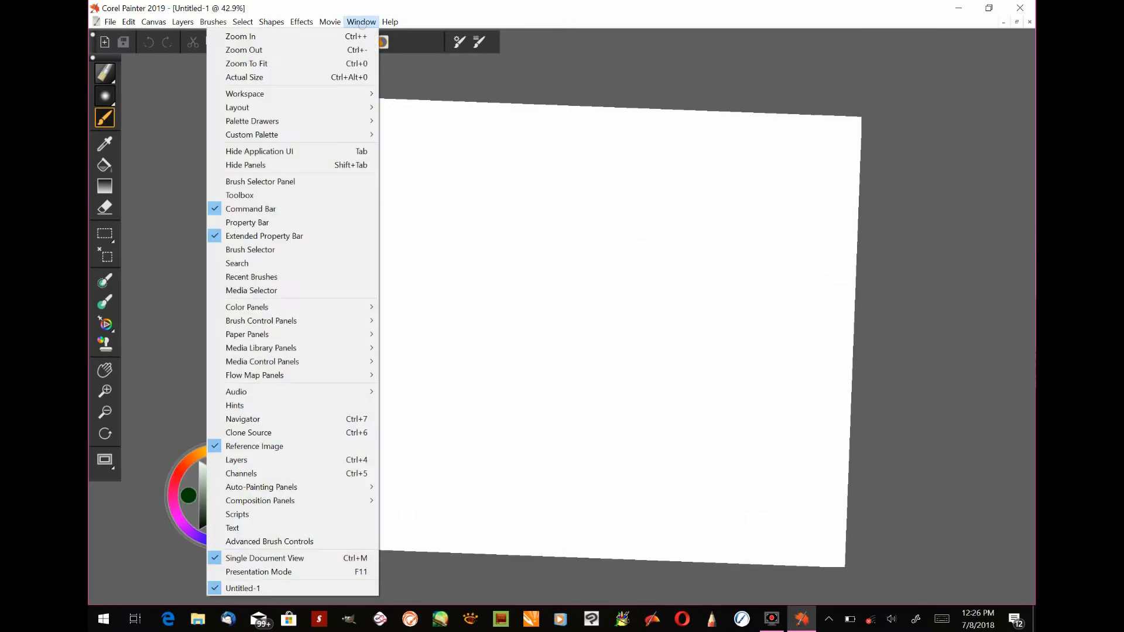
pyautogui.click(258, 447)
pyautogui.click(361, 22)
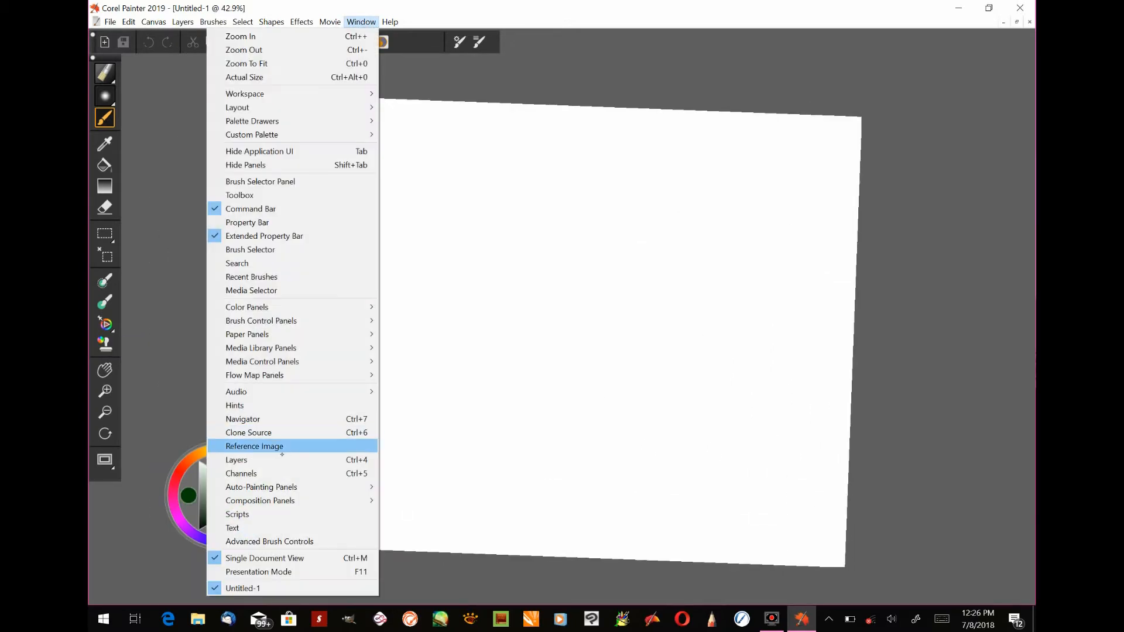
pyautogui.click(254, 446)
pyautogui.moveTo(1003, 62); pyautogui.dragTo(949, 60)
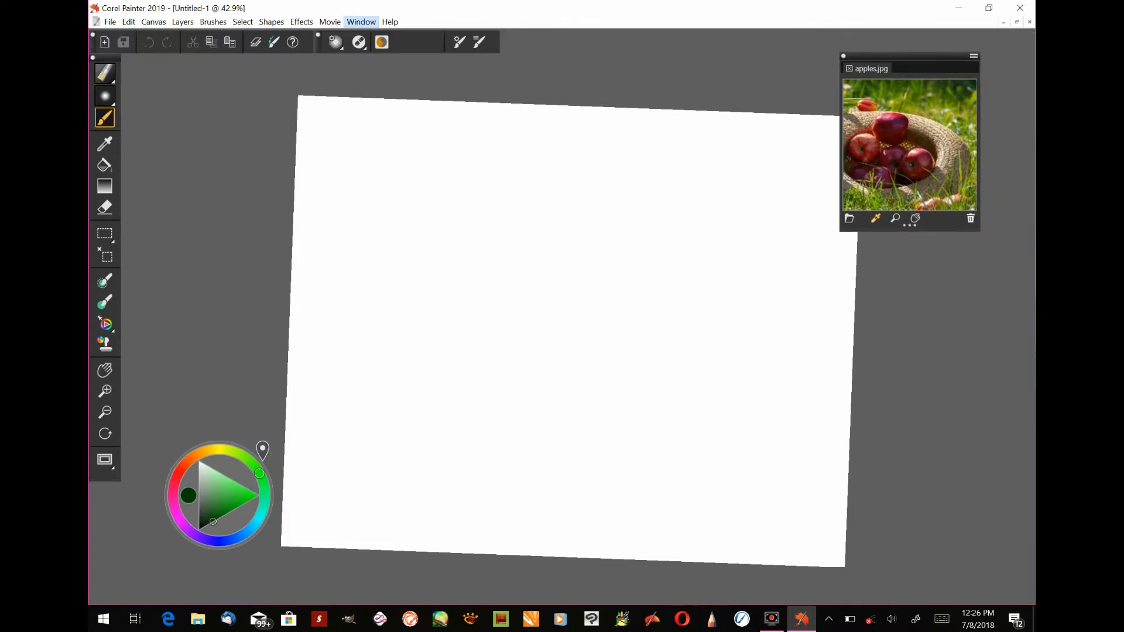
# Open the Layers panel and place it beside the canvas, below the reference image
pyautogui.click(182, 22)
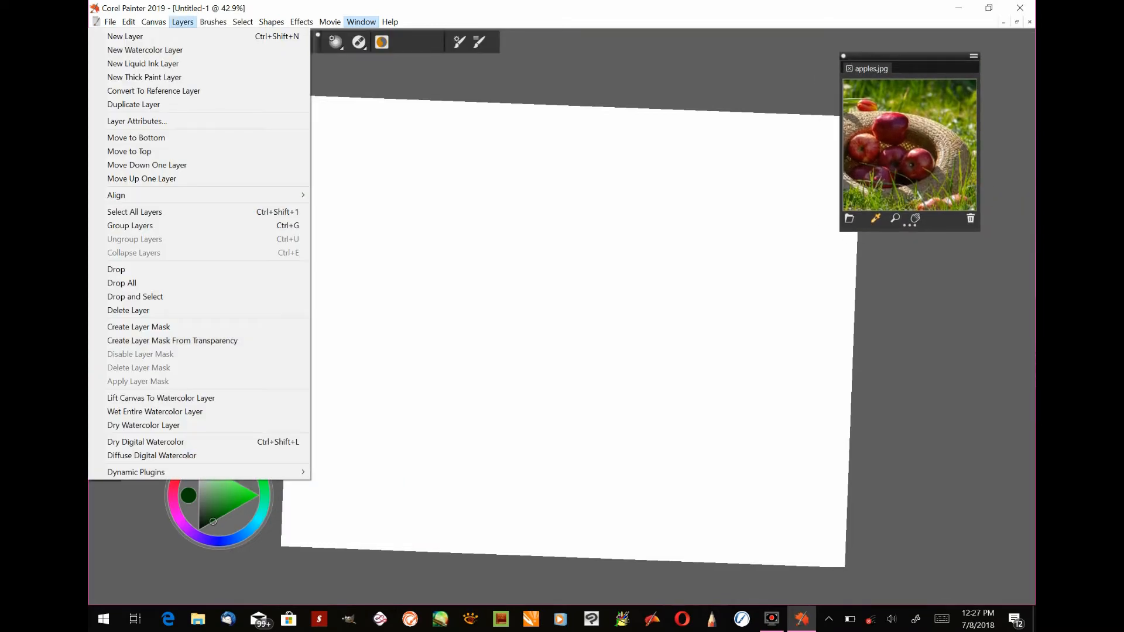
pyautogui.click(358, 21)
pyautogui.click(358, 22)
pyautogui.click(284, 460)
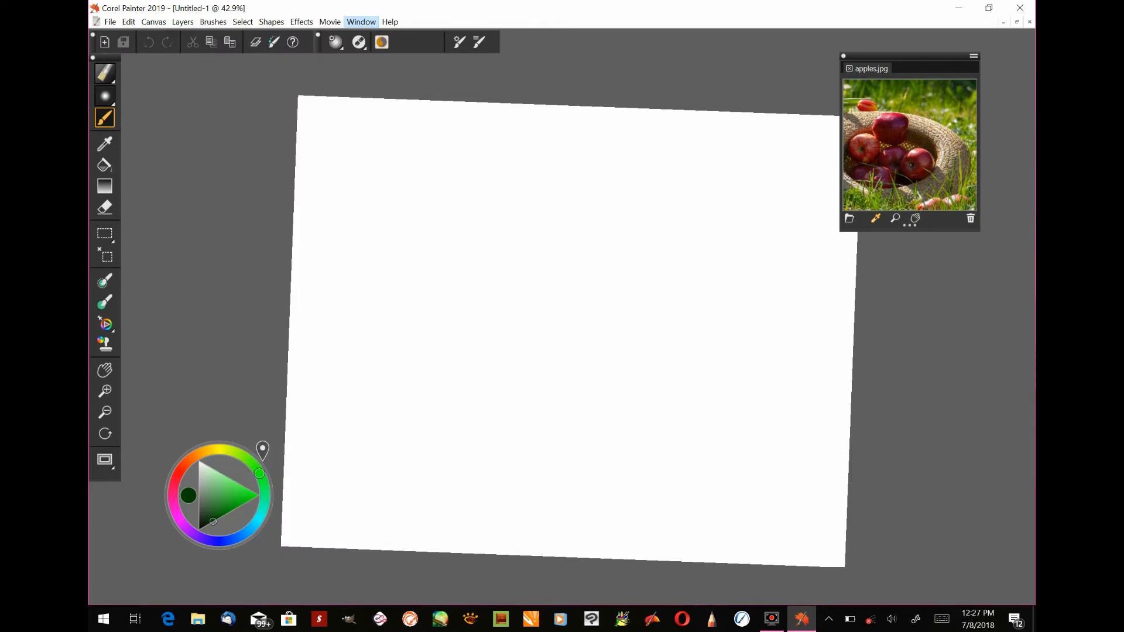
pyautogui.moveTo(778, 284); pyautogui.dragTo(956, 286)
pyautogui.click(756, 61)
pyautogui.scroll(1, 531, 309)
pyautogui.scroll(-2, 532, 309)
pyautogui.moveTo(618, 406); pyautogui.dragTo(683, 367)
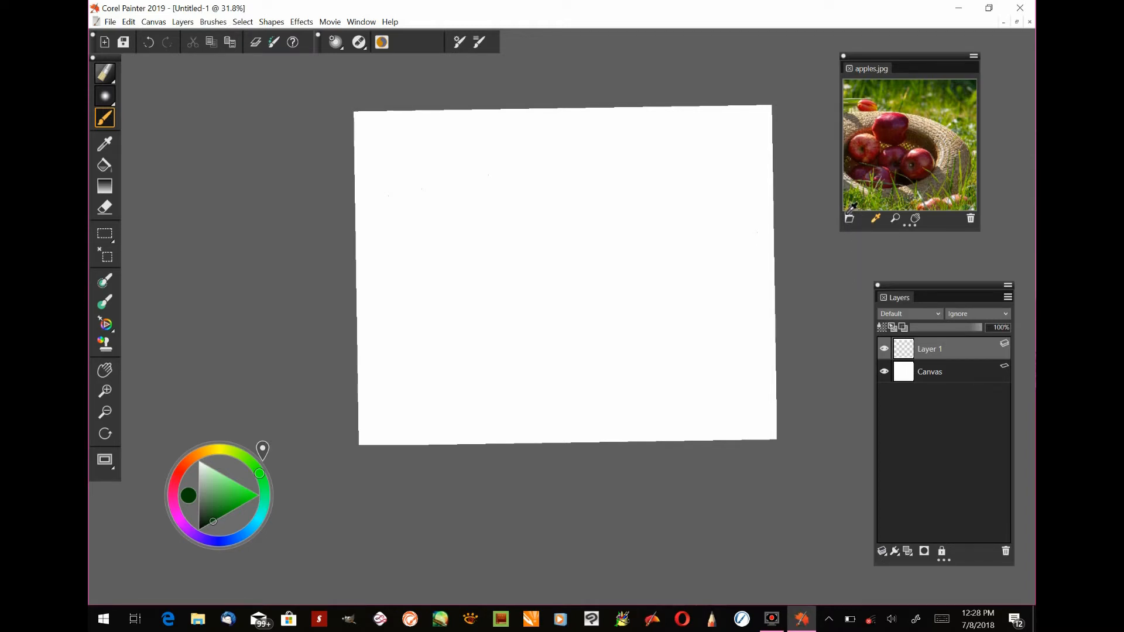
# Widen the apples.jpg reference panel and move it away from the canvas
pyautogui.moveTo(843, 212); pyautogui.dragTo(780, 218)
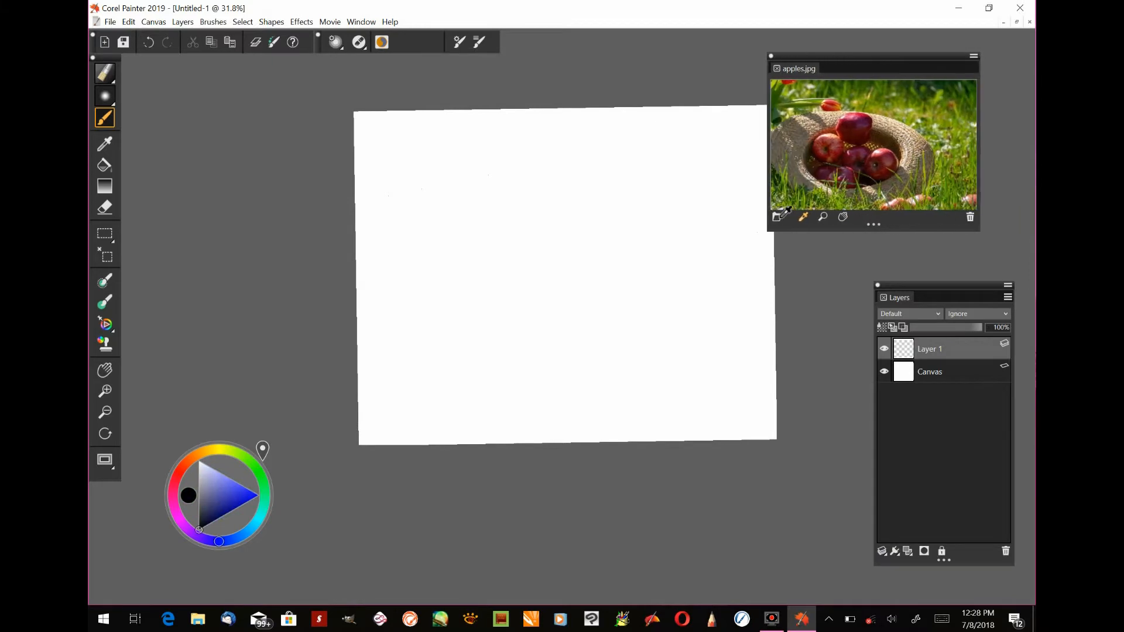
pyautogui.moveTo(930, 230); pyautogui.dragTo(928, 236)
pyautogui.moveTo(923, 55); pyautogui.dragTo(978, 43)
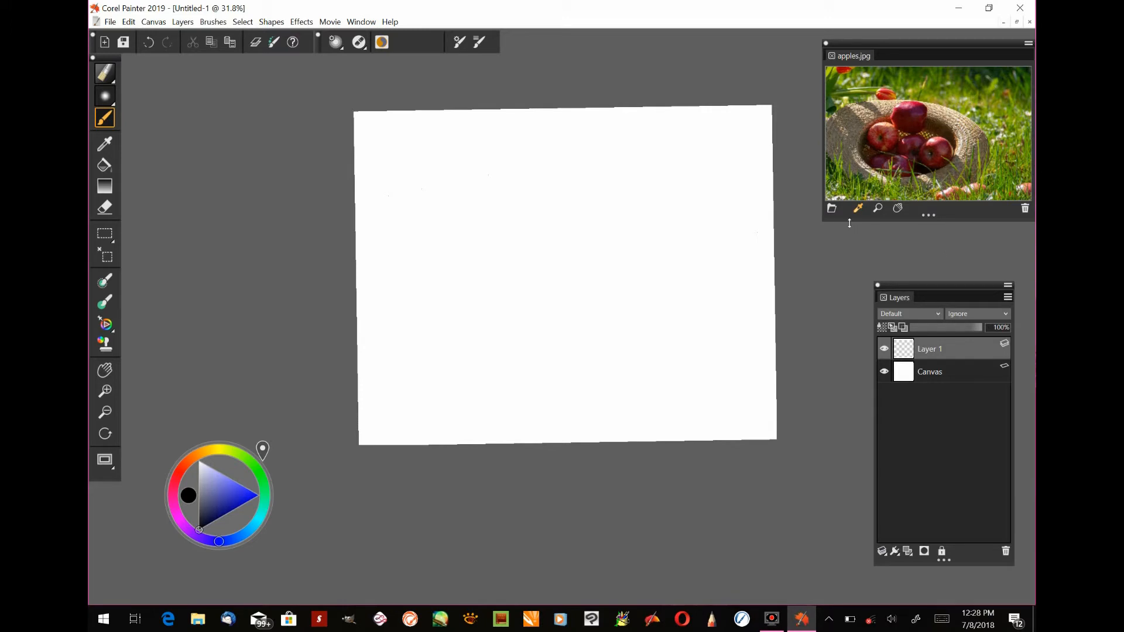
pyautogui.moveTo(966, 221); pyautogui.dragTo(966, 219)
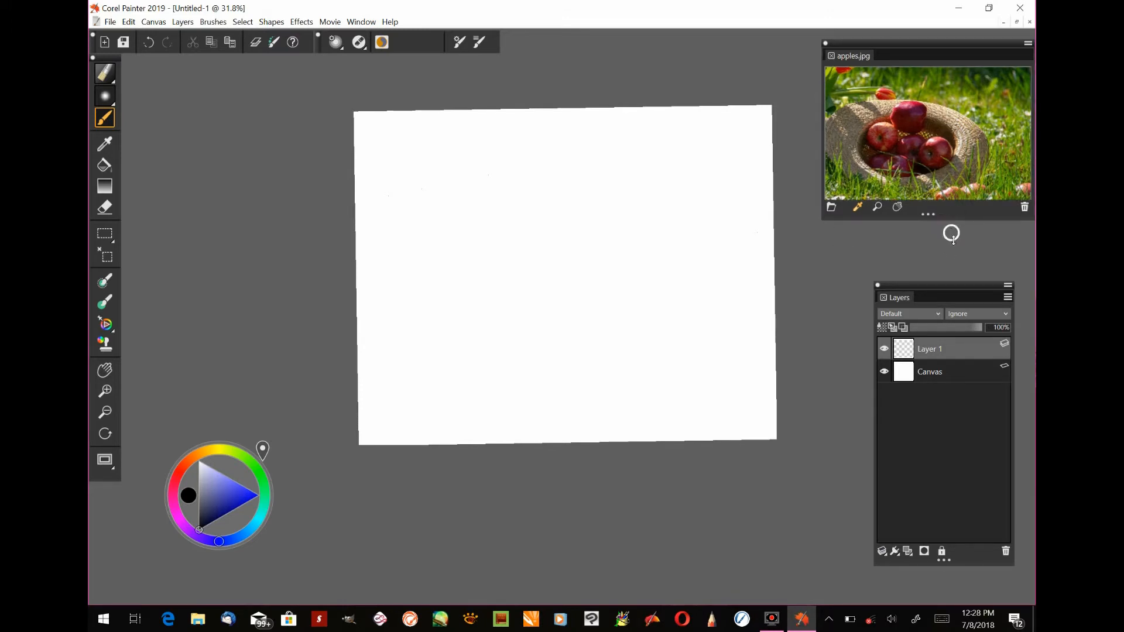
# Make the reference panel taller and pan the apples photo so the whole hat fits inside it
pyautogui.click(897, 207)
pyautogui.moveTo(915, 168); pyautogui.dragTo(926, 139)
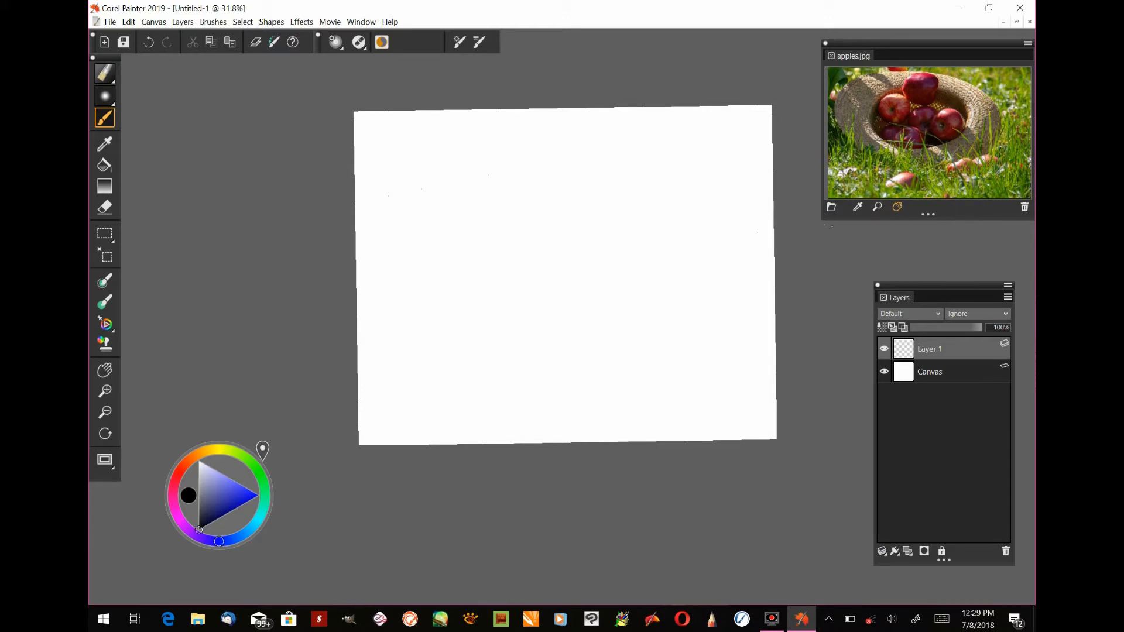
pyautogui.moveTo(846, 217); pyautogui.dragTo(845, 285)
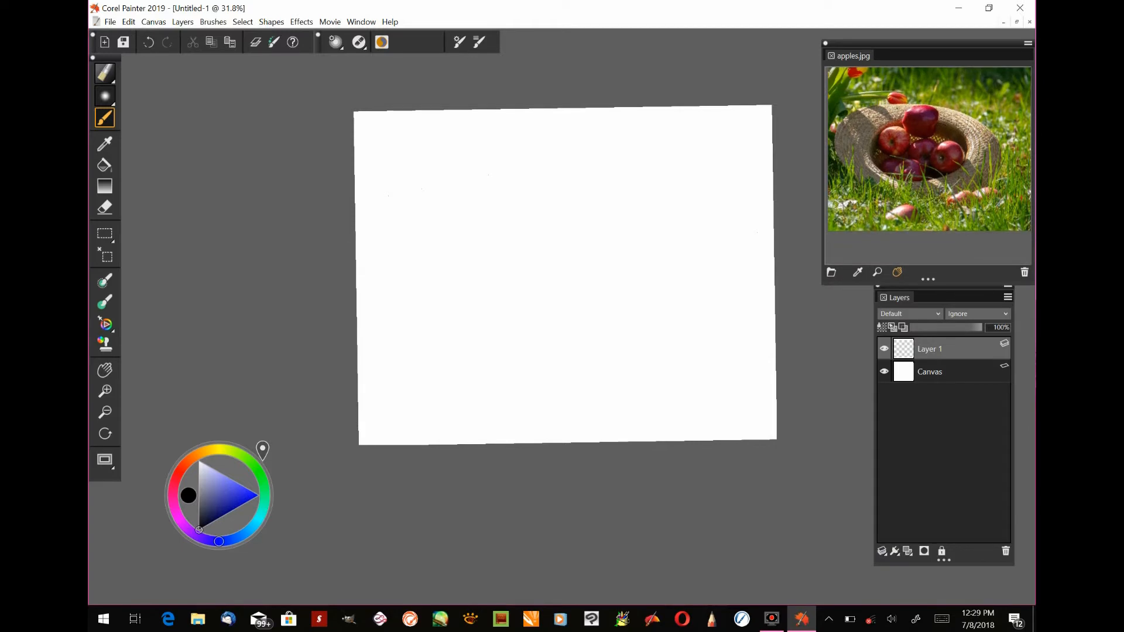
pyautogui.moveTo(978, 186); pyautogui.dragTo(969, 185)
pyautogui.moveTo(834, 220)
pyautogui.mouseDown()
pyautogui.moveTo(804, 232)
pyautogui.moveTo(855, 218)
pyautogui.moveTo(832, 226)
pyautogui.mouseUp()
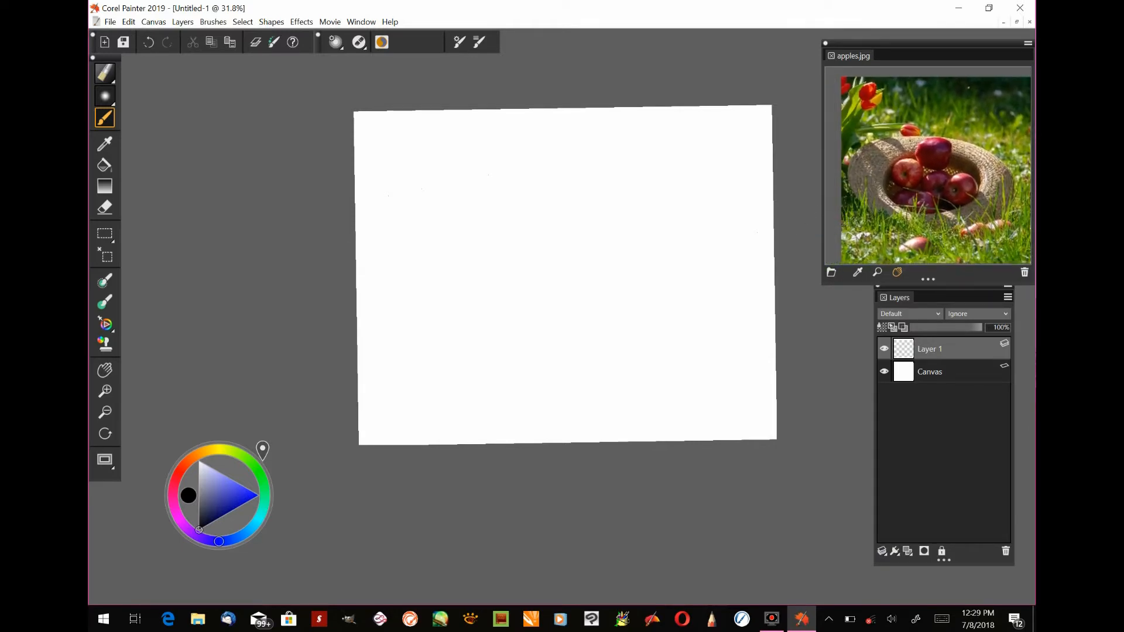
pyautogui.moveTo(951, 215); pyautogui.dragTo(895, 207)
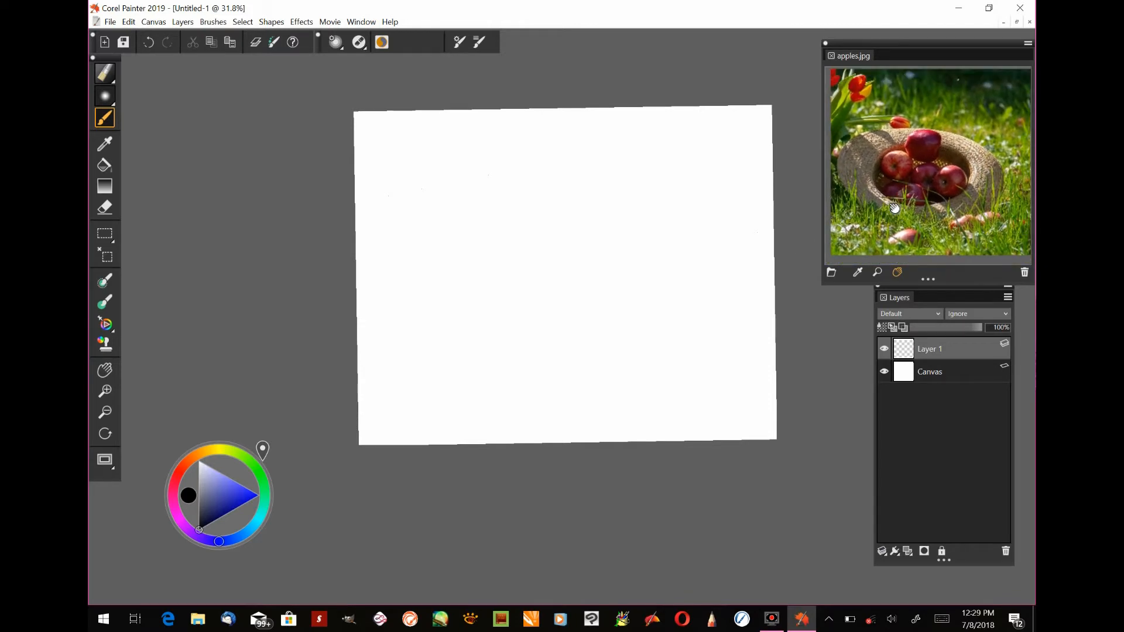
# Choose the 2B Pencil brush from the Pens and Pencils category
pyautogui.click(105, 73)
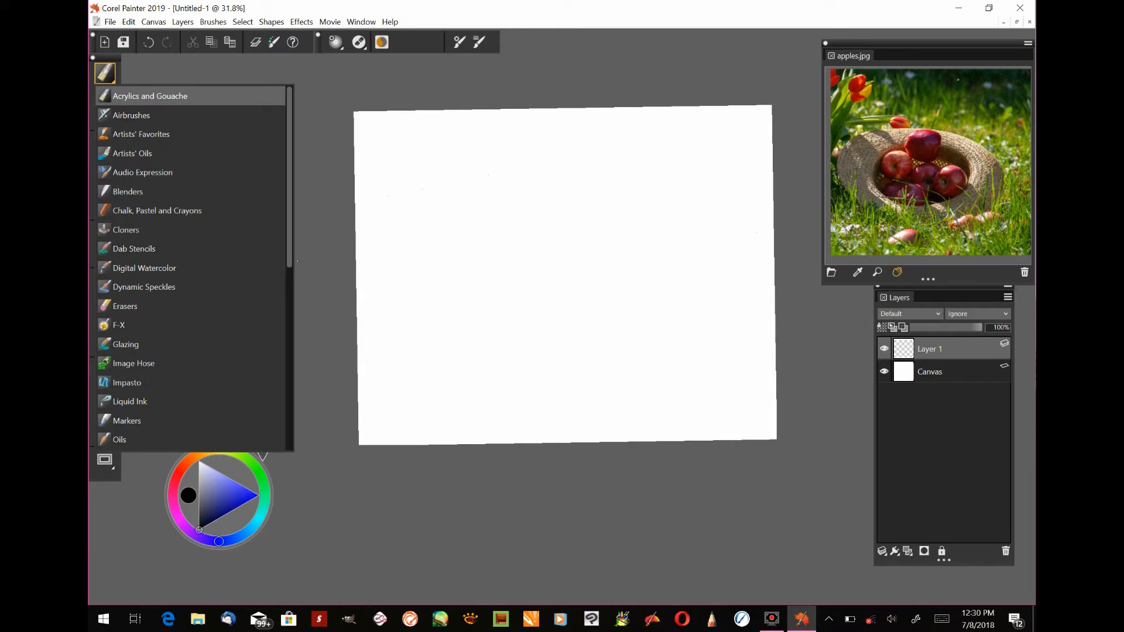
pyautogui.scroll(-6, 297, 261)
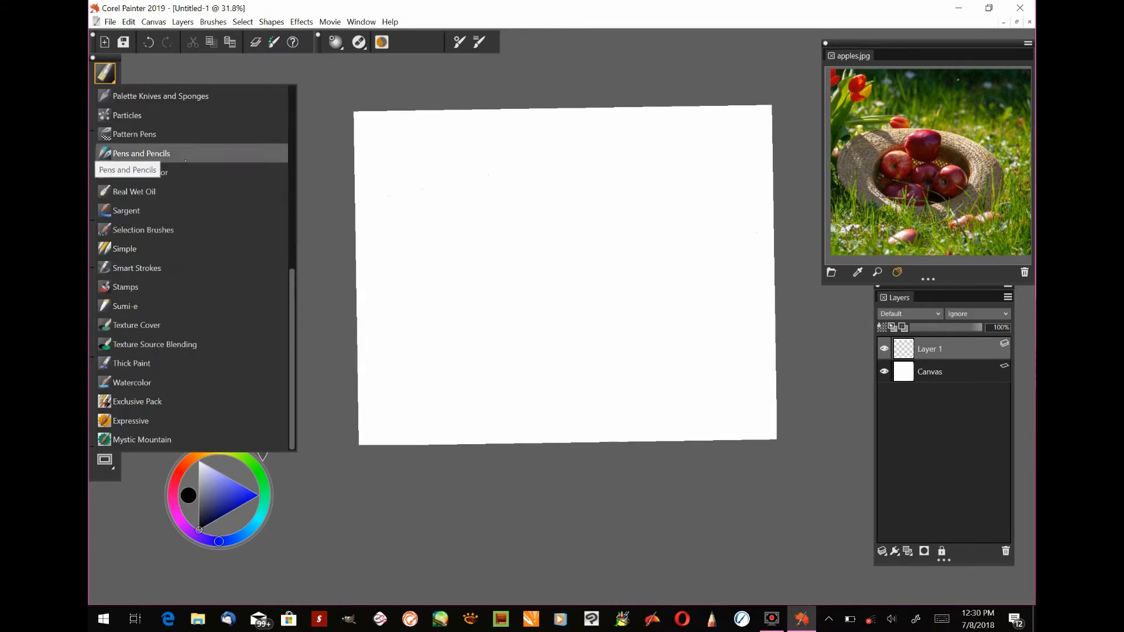
pyautogui.click(141, 153)
pyautogui.click(104, 95)
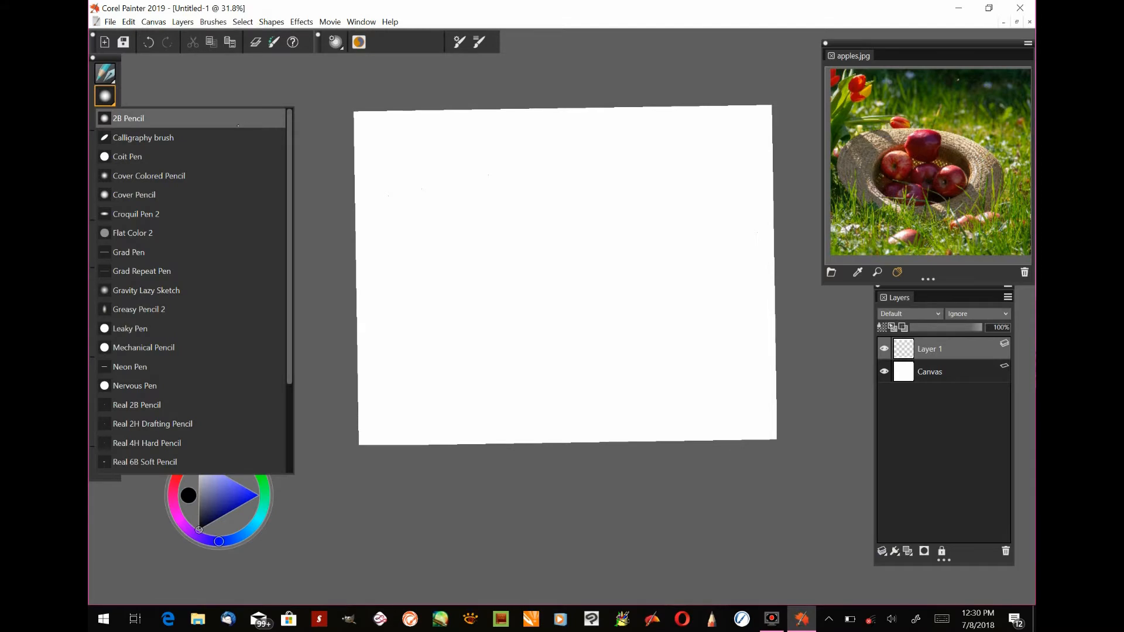
pyautogui.click(225, 117)
# Sketch the hat's inner opening as a loose ellipse in the upper middle of the canvas
pyautogui.moveTo(542, 204); pyautogui.dragTo(468, 239)
pyautogui.moveTo(520, 208)
pyautogui.mouseDown()
pyautogui.moveTo(467, 242)
pyautogui.moveTo(511, 306)
pyautogui.moveTo(596, 228)
pyautogui.moveTo(625, 254)
pyautogui.mouseUp()
pyautogui.moveTo(571, 208)
pyautogui.mouseDown()
pyautogui.moveTo(618, 220)
pyautogui.moveTo(641, 268)
pyautogui.mouseUp()
pyautogui.moveTo(536, 313); pyautogui.dragTo(644, 270)
# Sketch the outer edge of the hat's brim as a larger loose ellipse around the opening
pyautogui.moveTo(519, 179)
pyautogui.mouseDown()
pyautogui.moveTo(439, 224)
pyautogui.moveTo(423, 261)
pyautogui.mouseUp()
pyautogui.moveTo(463, 191)
pyautogui.mouseDown()
pyautogui.moveTo(432, 212)
pyautogui.moveTo(420, 250)
pyautogui.mouseUp()
pyautogui.moveTo(427, 271)
pyautogui.mouseDown()
pyautogui.moveTo(469, 325)
pyautogui.moveTo(514, 353)
pyautogui.mouseUp()
pyautogui.moveTo(580, 353); pyautogui.dragTo(630, 331)
pyautogui.moveTo(687, 241); pyautogui.dragTo(627, 334)
pyautogui.moveTo(492, 184)
pyautogui.mouseDown()
pyautogui.moveTo(522, 174)
pyautogui.moveTo(631, 191)
pyautogui.moveTo(689, 225)
pyautogui.mouseUp()
pyautogui.moveTo(662, 199)
pyautogui.mouseDown()
pyautogui.moveTo(693, 264)
pyautogui.moveTo(674, 295)
pyautogui.mouseUp()
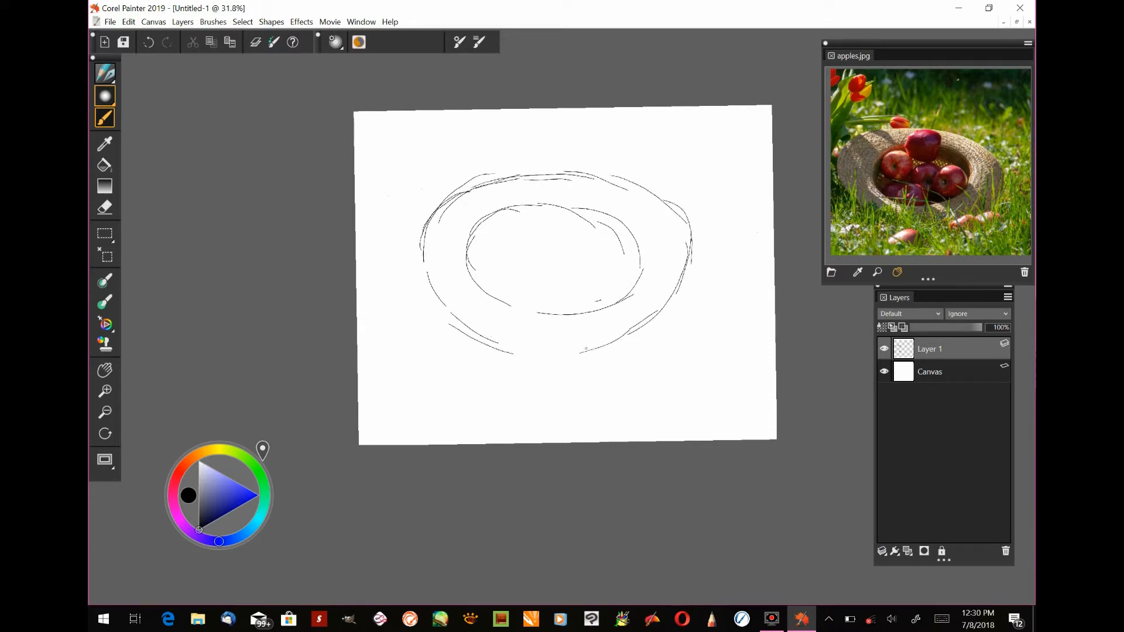
# Sketch the top, left, middle and right apples inside the hat's opening
pyautogui.moveTo(565, 175)
pyautogui.mouseDown()
pyautogui.moveTo(516, 212)
pyautogui.moveTo(557, 181)
pyautogui.moveTo(581, 199)
pyautogui.moveTo(536, 231)
pyautogui.mouseUp()
pyautogui.moveTo(528, 182); pyautogui.dragTo(508, 209)
pyautogui.moveTo(507, 208)
pyautogui.mouseDown()
pyautogui.moveTo(528, 231)
pyautogui.moveTo(493, 218)
pyautogui.mouseUp()
pyautogui.moveTo(495, 219); pyautogui.dragTo(485, 256)
pyautogui.moveTo(481, 246)
pyautogui.mouseDown()
pyautogui.moveTo(568, 234)
pyautogui.moveTo(549, 265)
pyautogui.mouseUp()
pyautogui.moveTo(604, 233); pyautogui.dragTo(581, 295)
pyautogui.moveTo(599, 234)
pyautogui.mouseDown()
pyautogui.moveTo(631, 277)
pyautogui.moveTo(630, 247)
pyautogui.mouseUp()
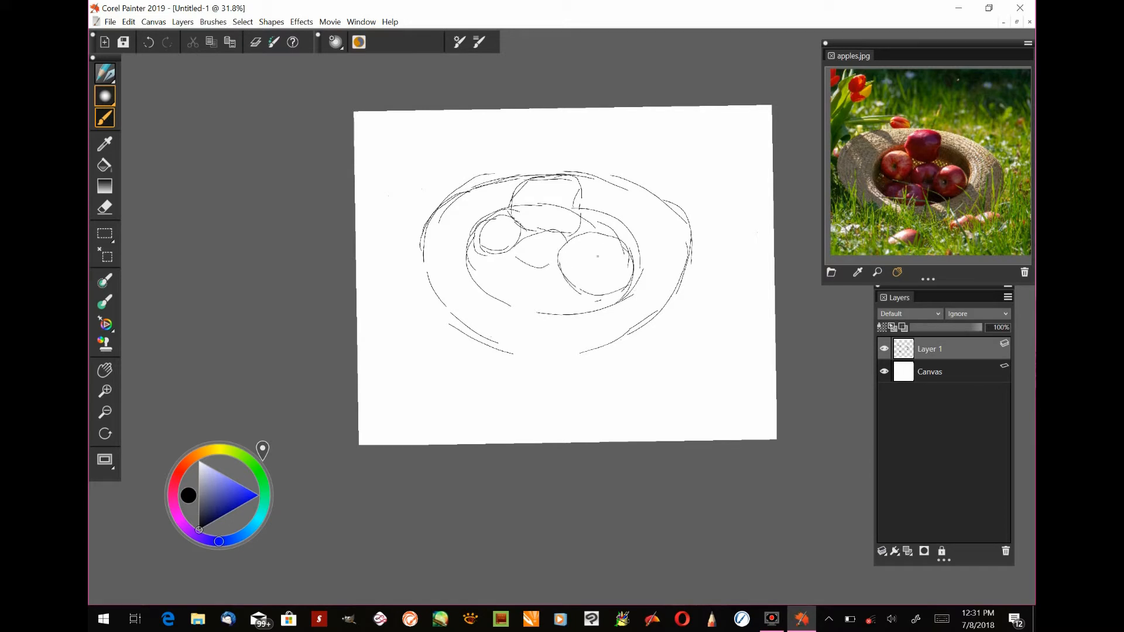
pyautogui.moveTo(562, 235); pyautogui.dragTo(517, 262)
pyautogui.moveTo(609, 236); pyautogui.dragTo(582, 291)
pyautogui.moveTo(513, 251); pyautogui.dragTo(545, 275)
# Sketch the two lower apples at the front of the hat and reinforce the neighbouring apple outlines
pyautogui.click(877, 272)
pyautogui.click(949, 186)
pyautogui.moveTo(510, 309)
pyautogui.mouseDown()
pyautogui.moveTo(544, 273)
pyautogui.moveTo(578, 315)
pyautogui.moveTo(578, 296)
pyautogui.mouseUp()
pyautogui.moveTo(594, 233)
pyautogui.mouseDown()
pyautogui.moveTo(615, 293)
pyautogui.moveTo(556, 282)
pyautogui.moveTo(568, 268)
pyautogui.moveTo(480, 290)
pyautogui.mouseUp()
pyautogui.moveTo(507, 253)
pyautogui.mouseDown()
pyautogui.moveTo(477, 284)
pyautogui.moveTo(533, 285)
pyautogui.moveTo(481, 280)
pyautogui.mouseUp()
pyautogui.moveTo(508, 212)
pyautogui.mouseDown()
pyautogui.moveTo(493, 256)
pyautogui.moveTo(511, 254)
pyautogui.mouseUp()
pyautogui.moveTo(583, 245); pyautogui.dragTo(609, 241)
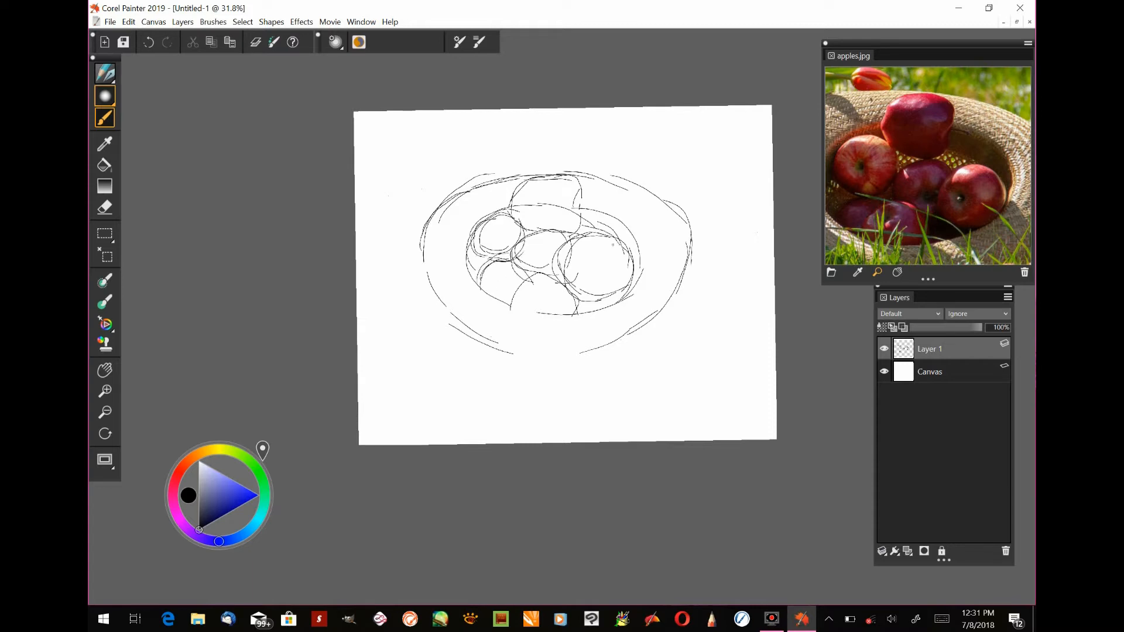
# Mark the apples' stem hollows with short pencil strokes
pyautogui.moveTo(534, 244)
pyautogui.mouseDown()
pyautogui.moveTo(518, 241)
pyautogui.moveTo(485, 290)
pyautogui.mouseUp()
pyautogui.moveTo(583, 290); pyautogui.dragTo(574, 310)
pyautogui.moveTo(596, 265)
pyautogui.mouseDown()
pyautogui.moveTo(536, 257)
pyautogui.moveTo(538, 302)
pyautogui.mouseUp()
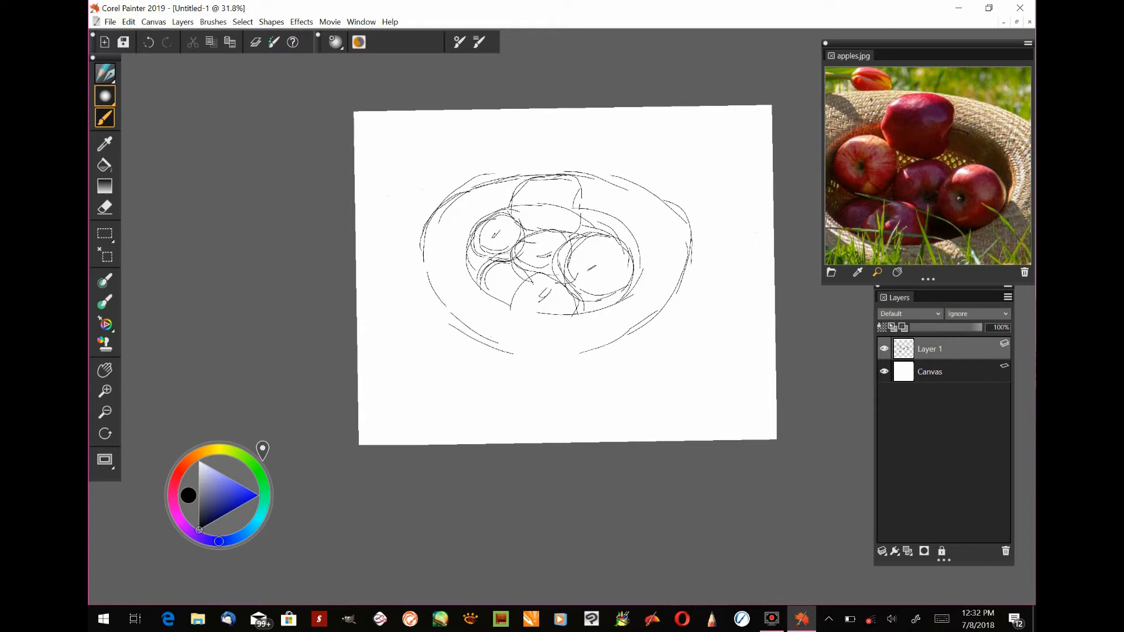
# Study the apples in the reference photo up close and refine the front apple's outline and stem marks
pyautogui.click(930, 202)
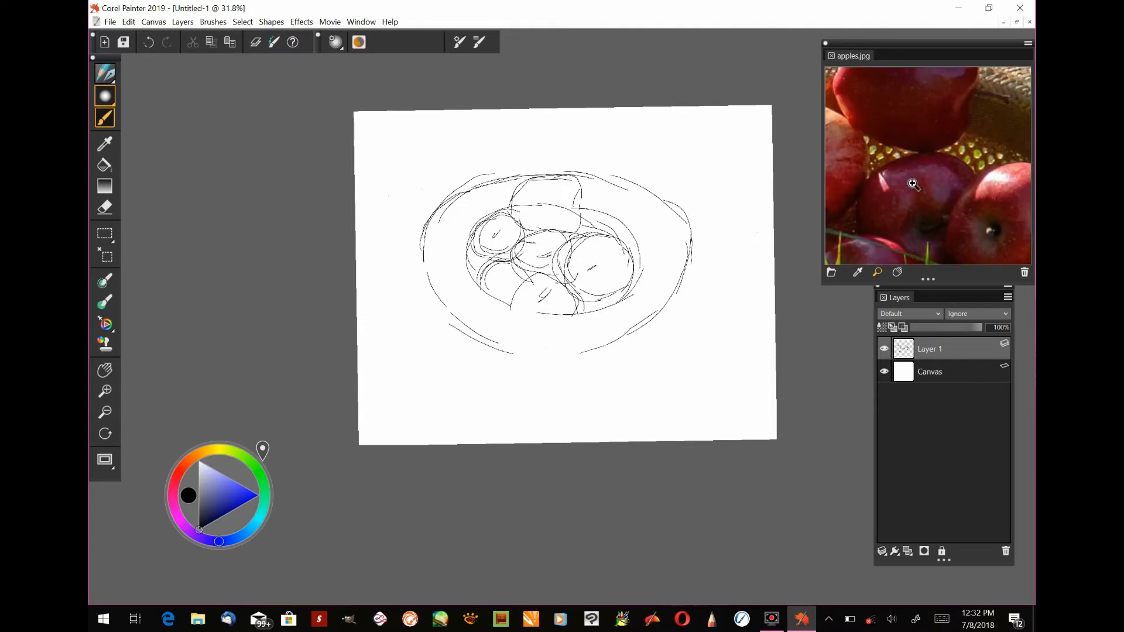
pyautogui.click(911, 192)
pyautogui.click(897, 272)
pyautogui.moveTo(896, 196); pyautogui.dragTo(956, 138)
pyautogui.moveTo(931, 217); pyautogui.dragTo(987, 96)
pyautogui.moveTo(542, 275)
pyautogui.mouseDown()
pyautogui.moveTo(507, 312)
pyautogui.moveTo(519, 308)
pyautogui.mouseUp()
pyautogui.moveTo(552, 276)
pyautogui.mouseDown()
pyautogui.moveTo(579, 291)
pyautogui.moveTo(538, 299)
pyautogui.mouseUp()
# Pan the reference photo to the hat's weave, zoom the canvas out to 16.7%, and activate the reference magnifier
pyautogui.moveTo(856, 206)
pyautogui.mouseDown()
pyautogui.moveTo(903, 114)
pyautogui.moveTo(905, 209)
pyautogui.mouseUp()
pyautogui.click(271, 21)
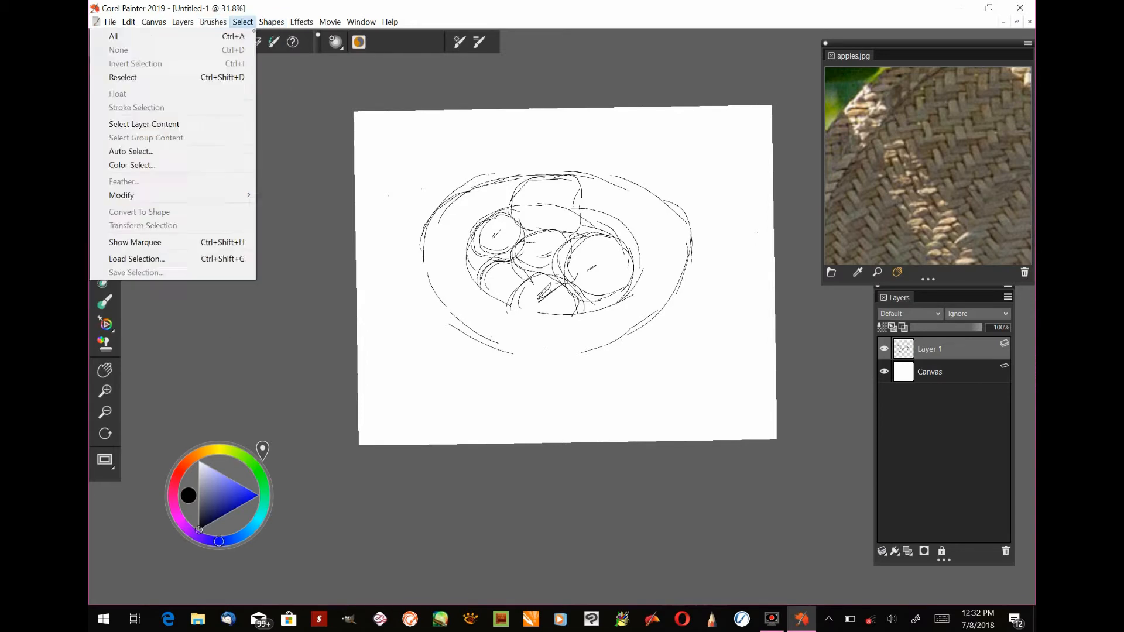
pyautogui.moveTo(301, 21)
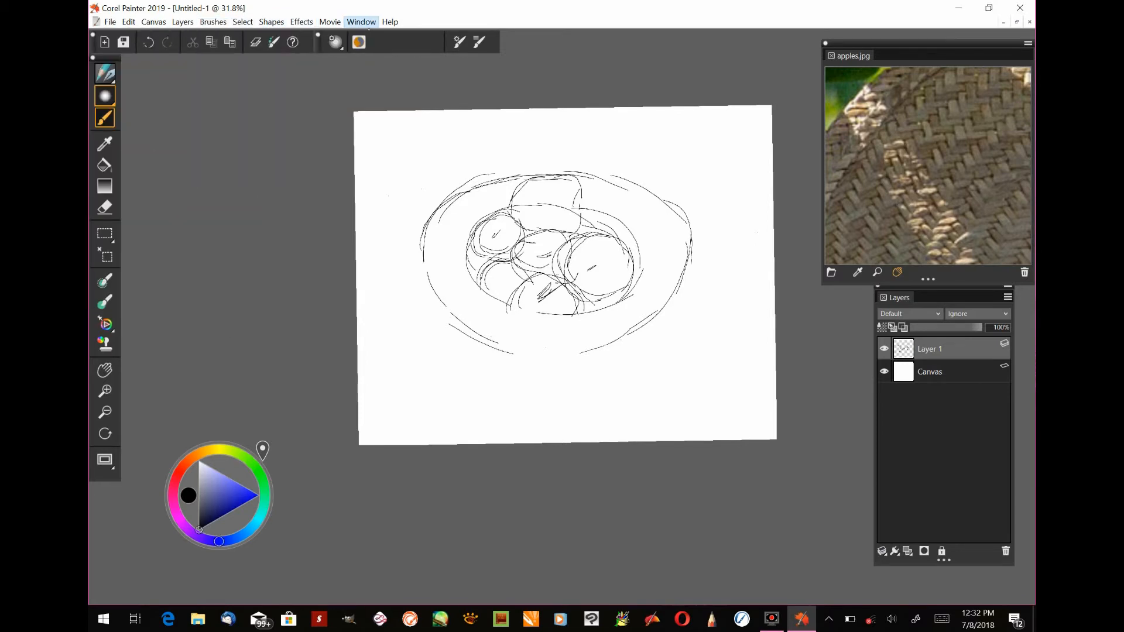
pyautogui.click(361, 21)
pyautogui.click(364, 54)
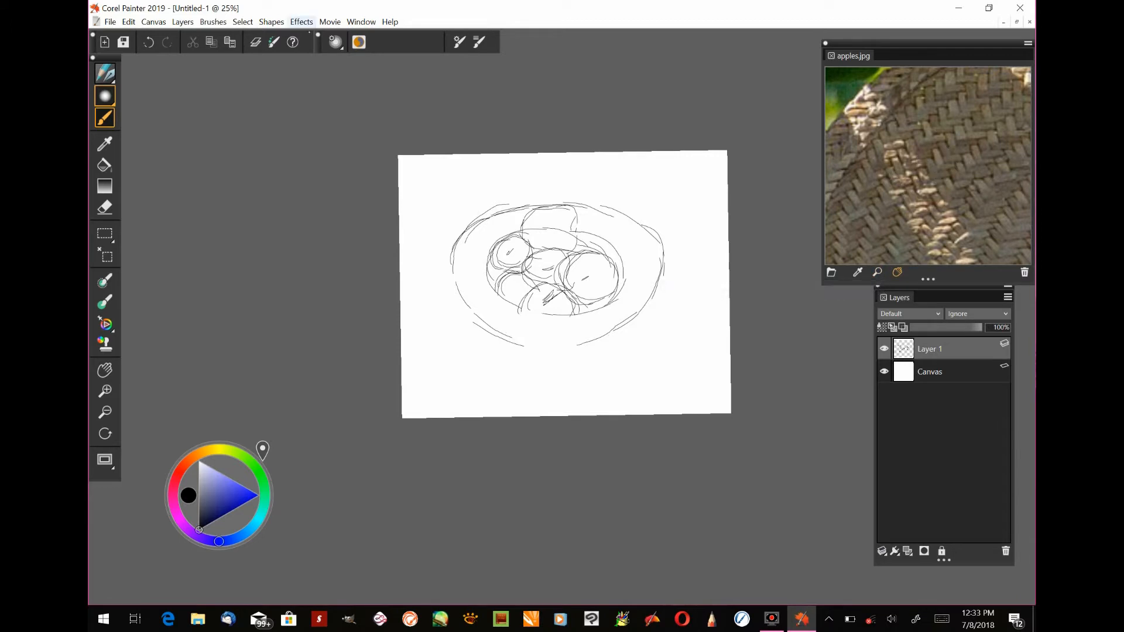
pyautogui.click(301, 21)
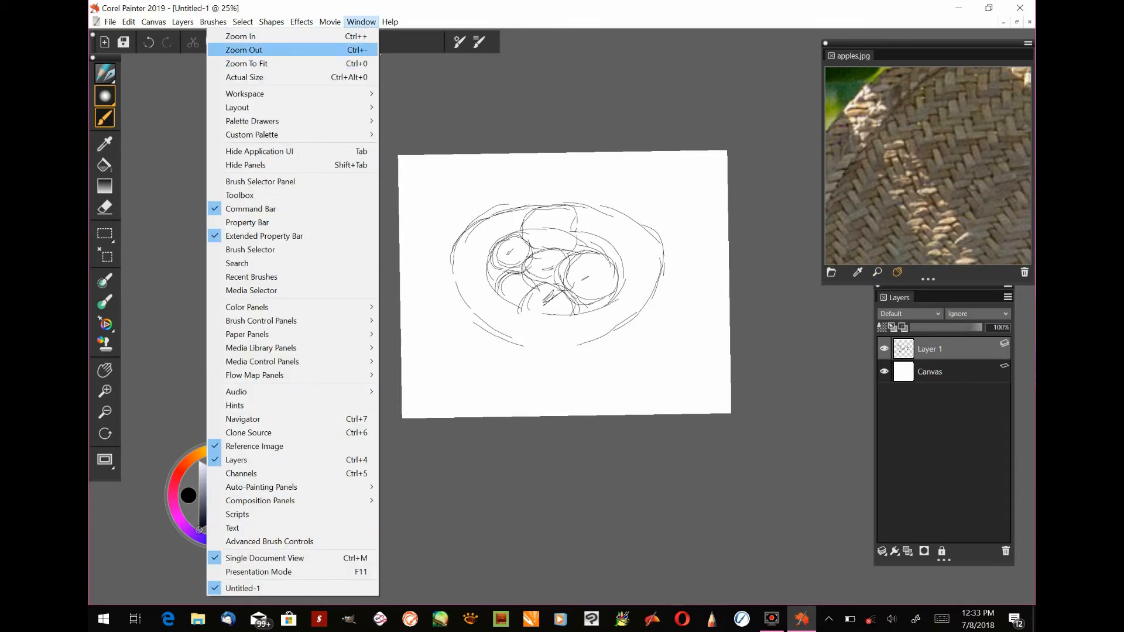
pyautogui.click(293, 50)
pyautogui.click(877, 273)
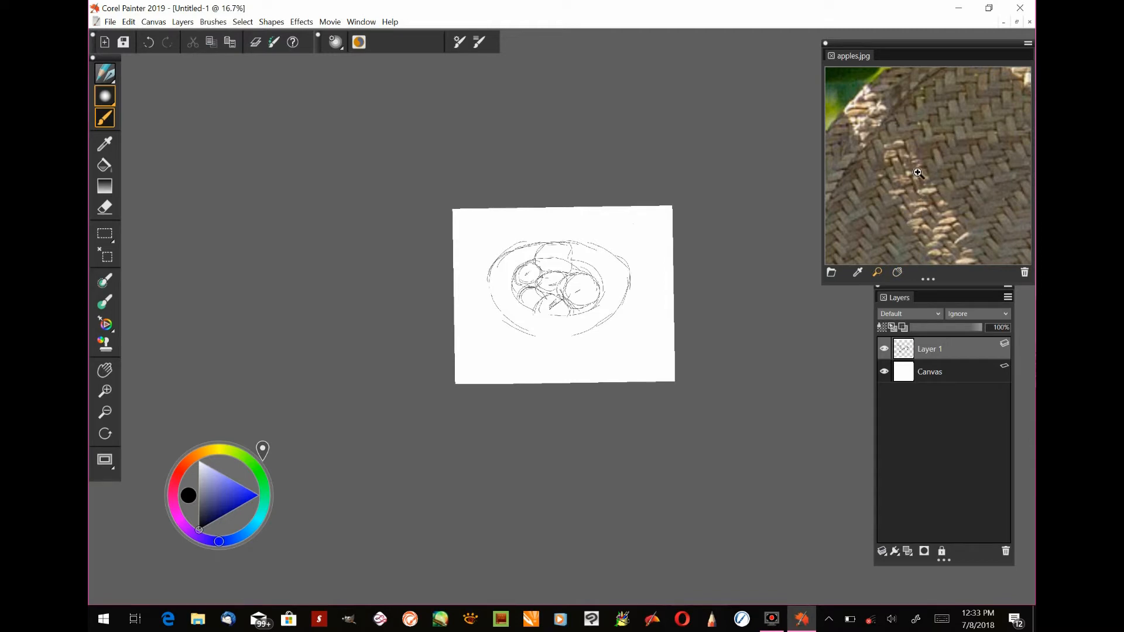
# Zoom the reference photo back out from the weave and centre the entire hat of apples in its view
pyautogui.moveTo(771, 621)
pyautogui.click(941, 619)
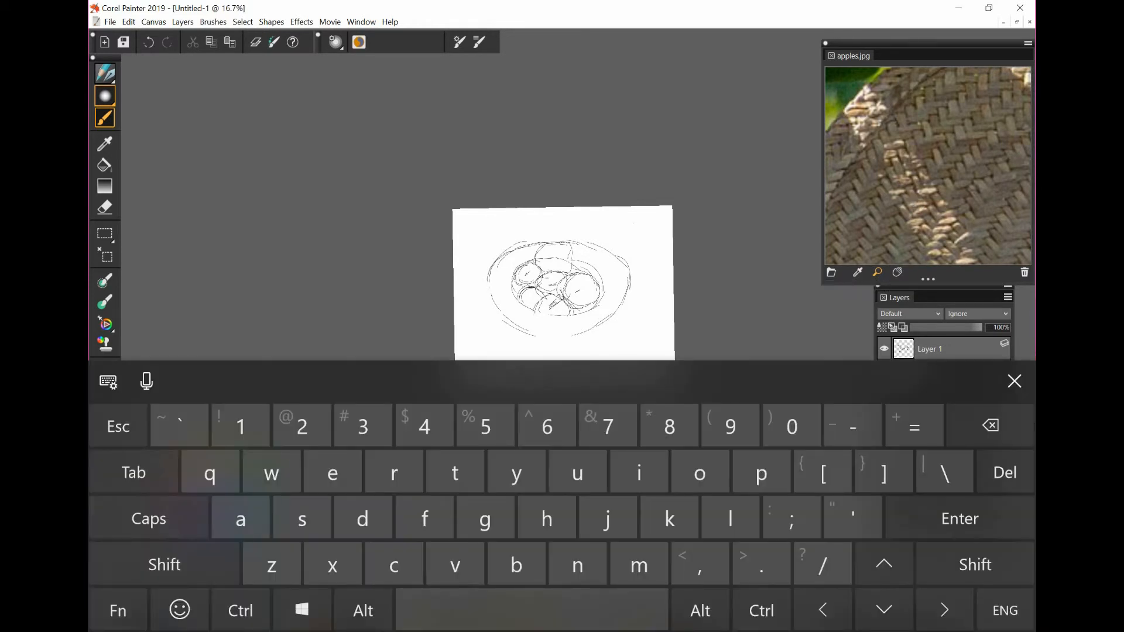
pyautogui.click(239, 611)
pyautogui.keyDown('ctrl'); pyautogui.click(946, 179); pyautogui.keyUp('ctrl')
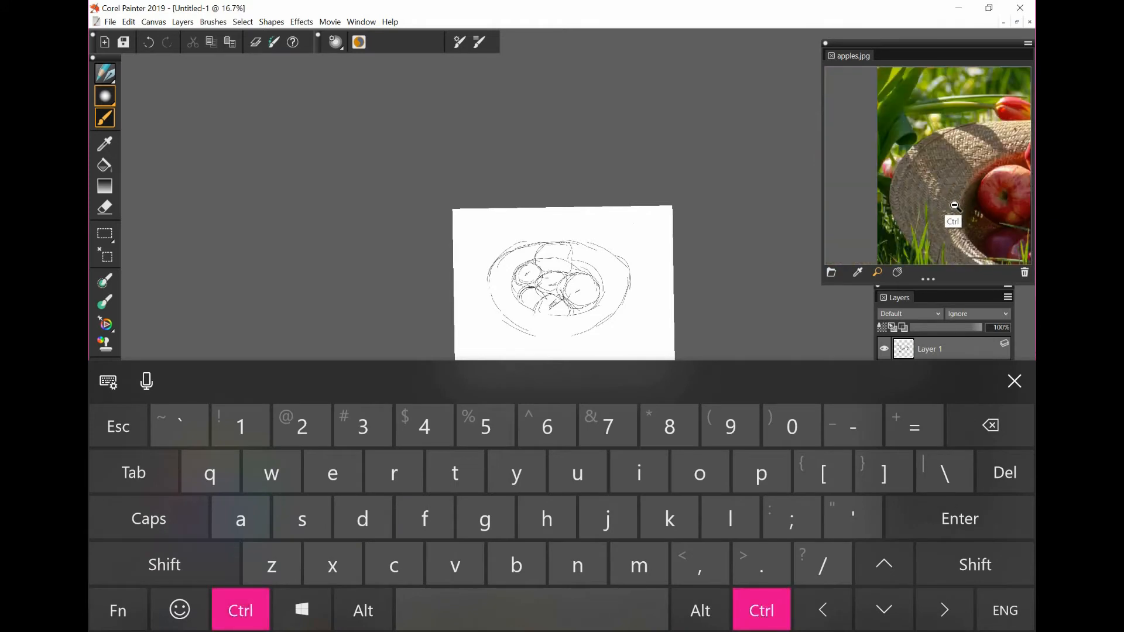
pyautogui.keyDown('ctrl'); pyautogui.click(946, 180); pyautogui.keyUp('ctrl')
pyautogui.click(1014, 381)
pyautogui.click(897, 272)
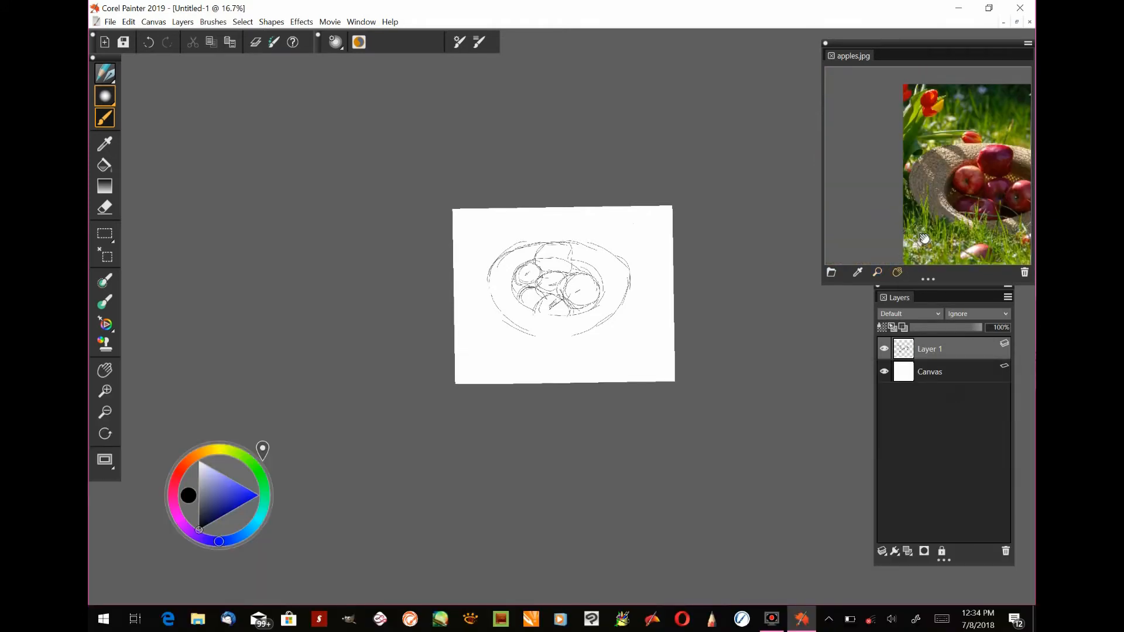
pyautogui.moveTo(999, 195); pyautogui.dragTo(923, 188)
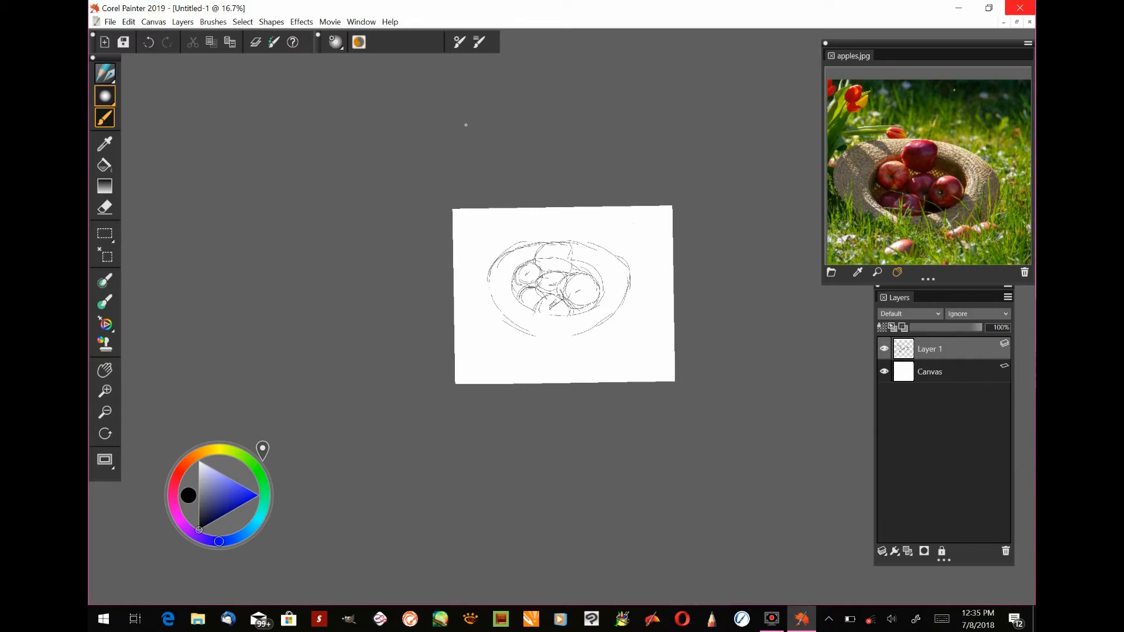
# Sketch loose grass blades around the hat and the fallen apples in the foreground, following the reference photo
pyautogui.scroll(2, 562, 279)
pyautogui.scroll(-1, 562, 279)
pyautogui.scroll(-1, 562, 280)
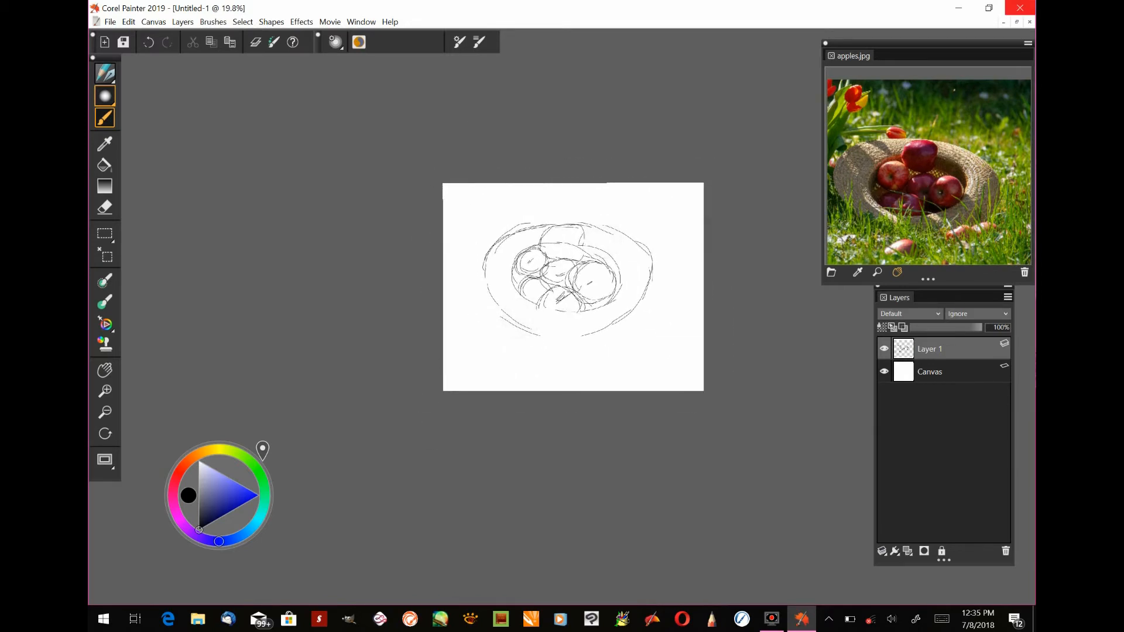
pyautogui.moveTo(468, 296)
pyautogui.mouseDown()
pyautogui.moveTo(491, 230)
pyautogui.moveTo(510, 208)
pyautogui.moveTo(530, 219)
pyautogui.mouseUp()
pyautogui.moveTo(473, 248)
pyautogui.mouseDown()
pyautogui.moveTo(488, 192)
pyautogui.moveTo(488, 212)
pyautogui.mouseUp()
pyautogui.moveTo(459, 201)
pyautogui.mouseDown()
pyautogui.moveTo(465, 275)
pyautogui.moveTo(480, 276)
pyautogui.mouseUp()
pyautogui.moveTo(507, 241); pyautogui.dragTo(523, 206)
pyautogui.moveTo(496, 231); pyautogui.dragTo(557, 198)
pyautogui.moveTo(447, 244)
pyautogui.mouseDown()
pyautogui.moveTo(471, 296)
pyautogui.moveTo(463, 198)
pyautogui.mouseUp()
pyautogui.moveTo(482, 231); pyautogui.dragTo(492, 210)
pyautogui.moveTo(616, 205); pyautogui.dragTo(612, 226)
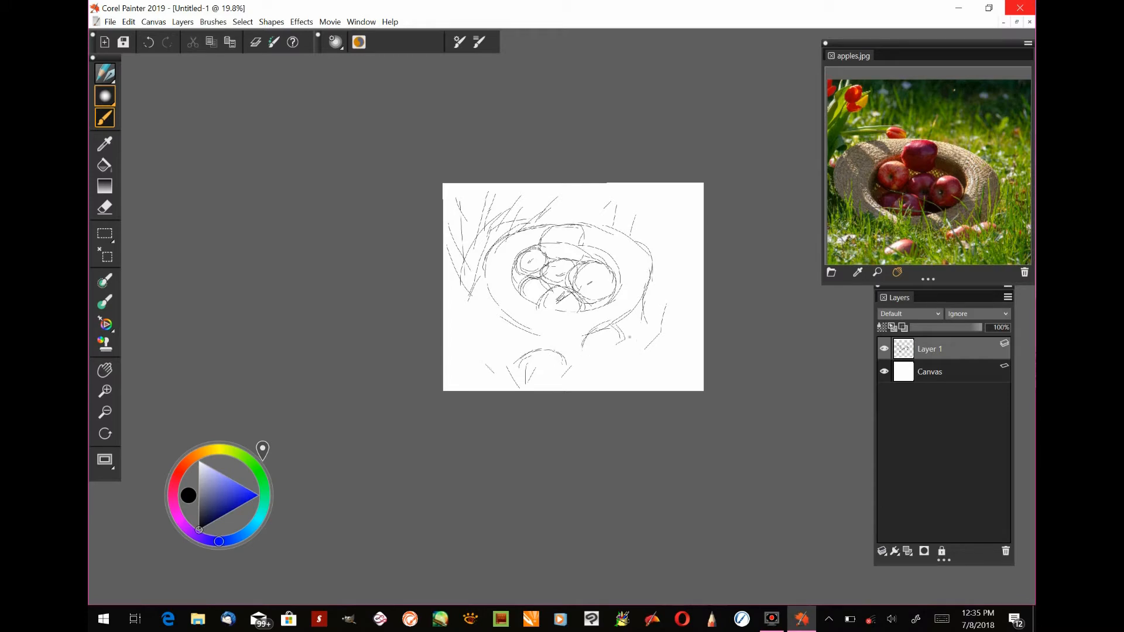
pyautogui.moveTo(968, 204); pyautogui.dragTo(917, 169)
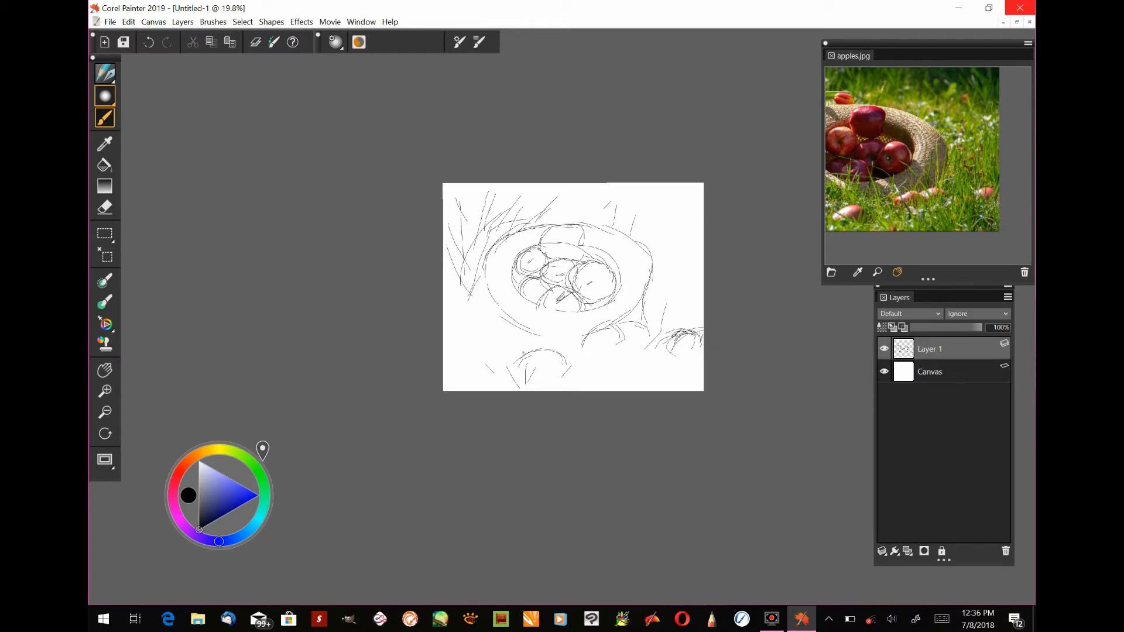
pyautogui.moveTo(845, 201); pyautogui.dragTo(904, 221)
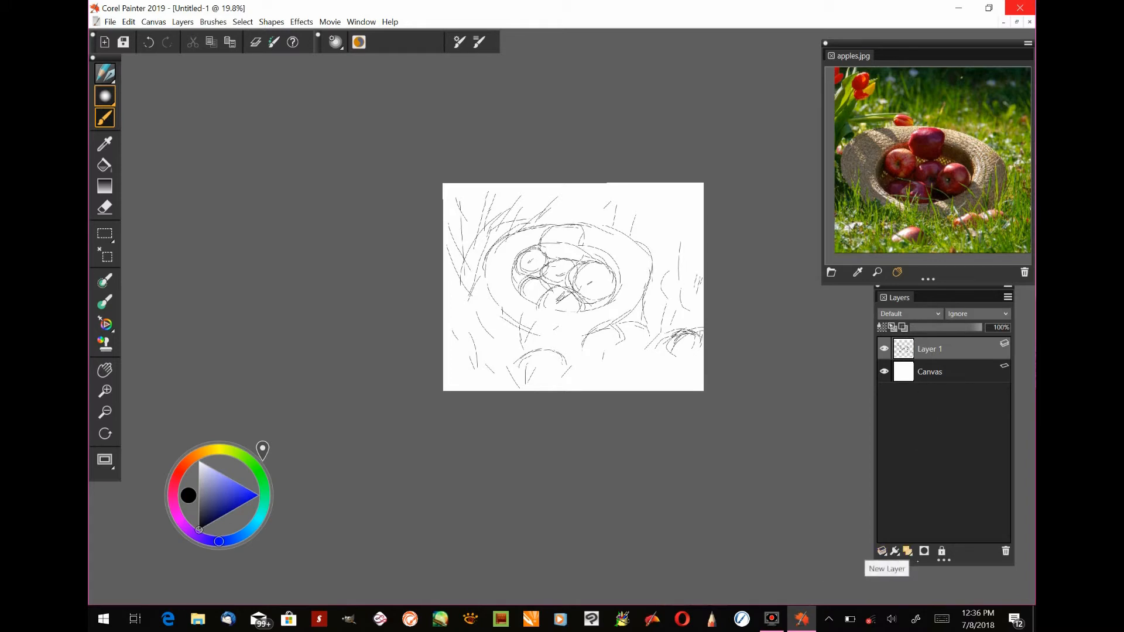
# Add a new layer above the sketch and choose the Real Dry Flat brush
pyautogui.click(908, 551)
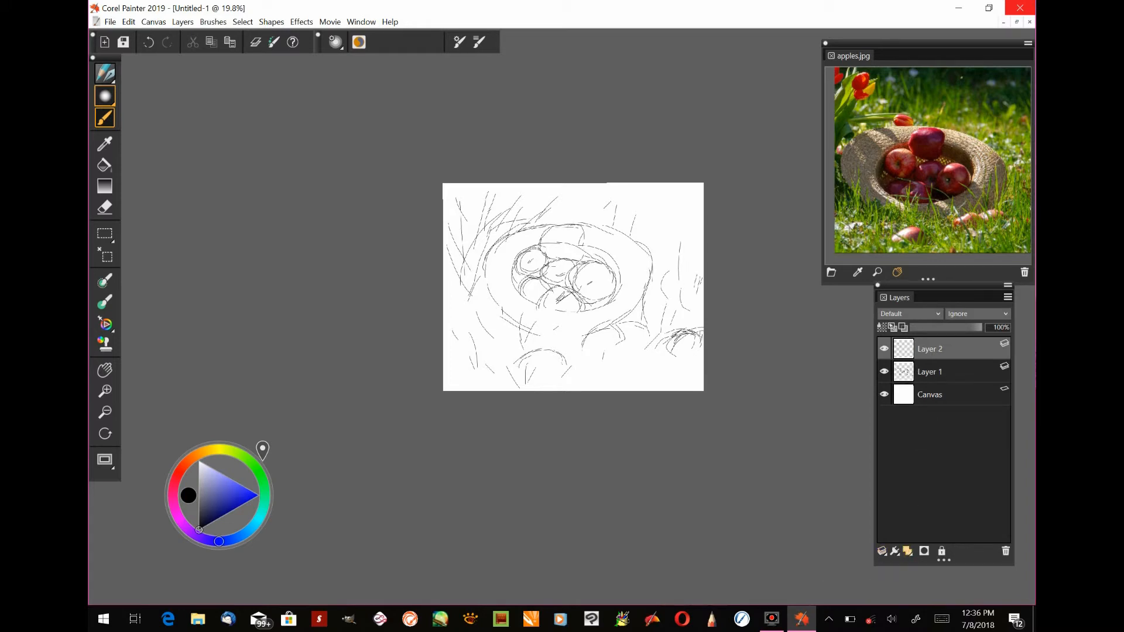
pyautogui.click(105, 73)
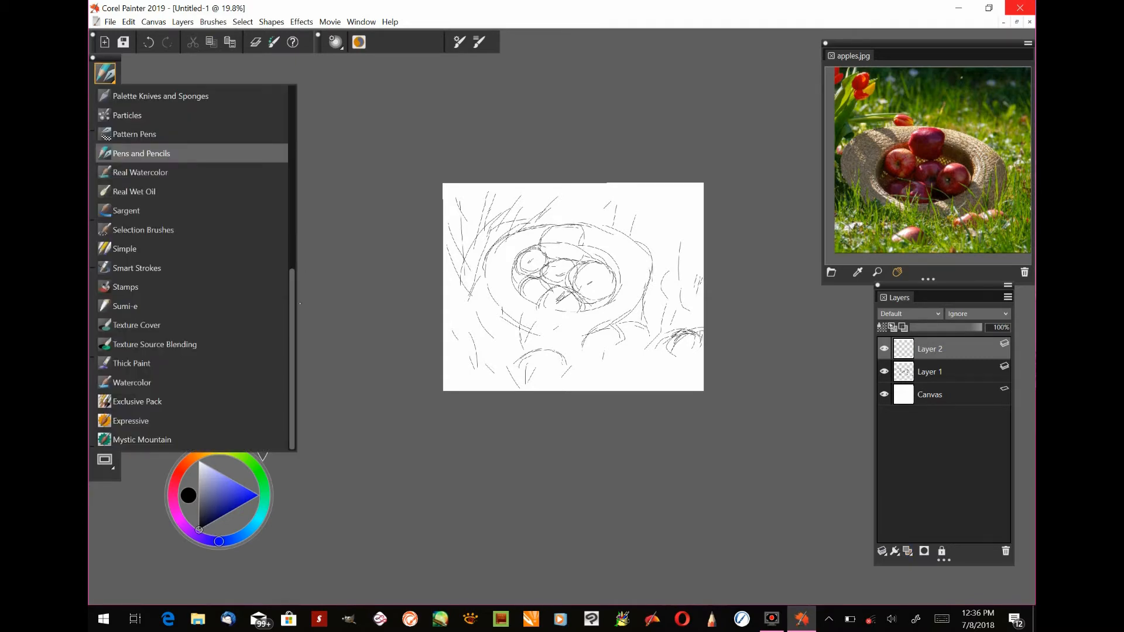
pyautogui.scroll(6, 176, 324)
pyautogui.click(141, 95)
pyautogui.click(105, 95)
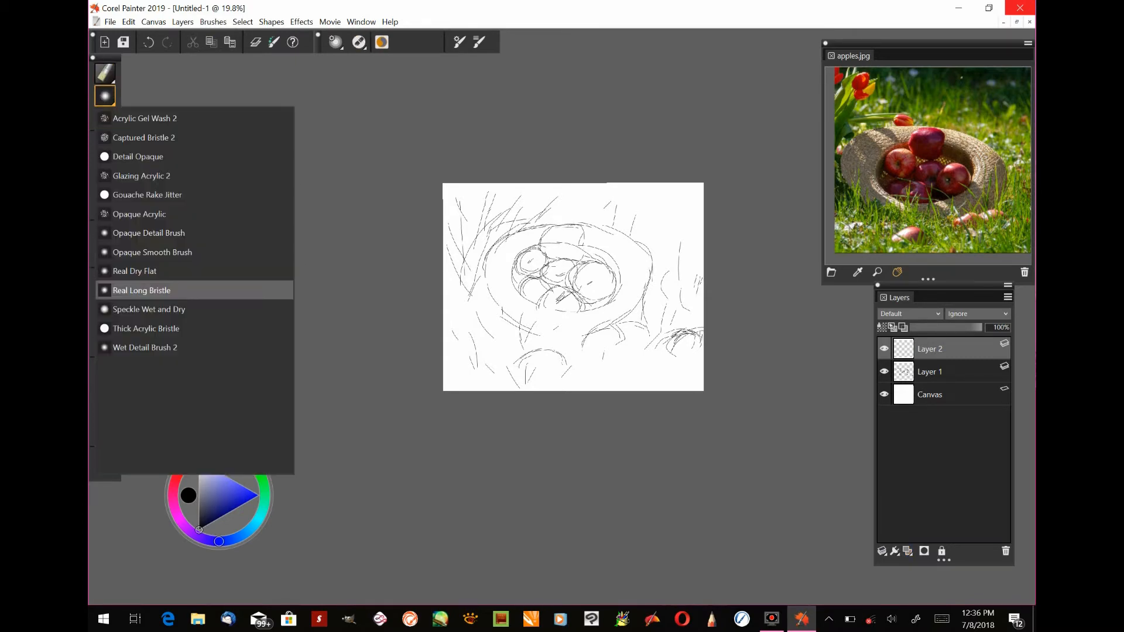
pyautogui.click(146, 272)
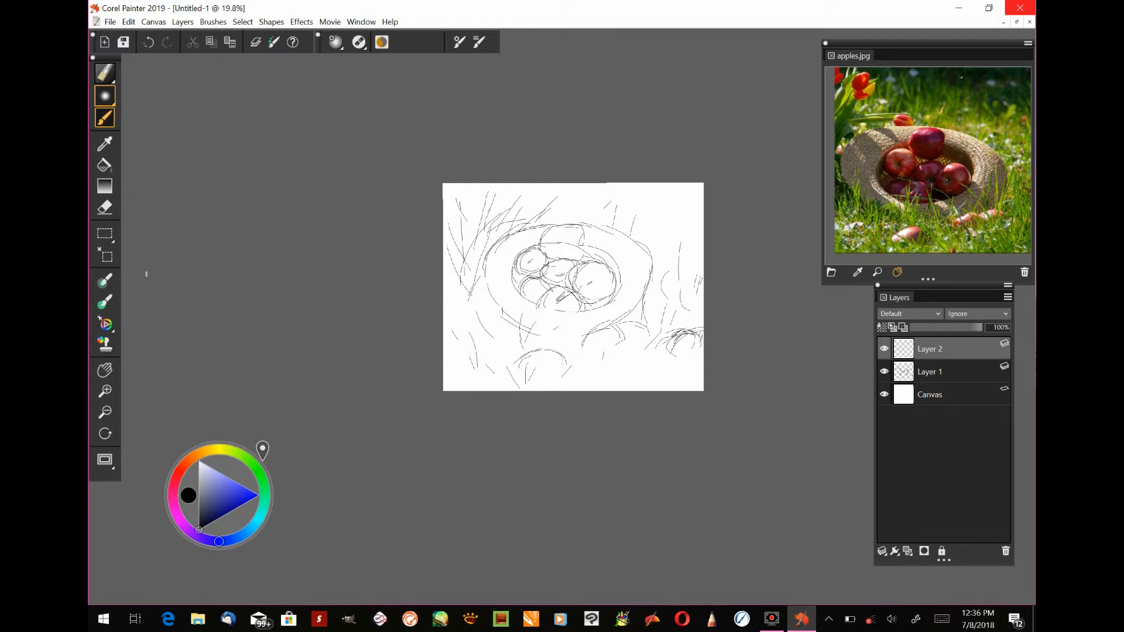
# Paint dark green grass strokes in the canvas's upper-right area and a light green band over them
pyautogui.click(261, 475)
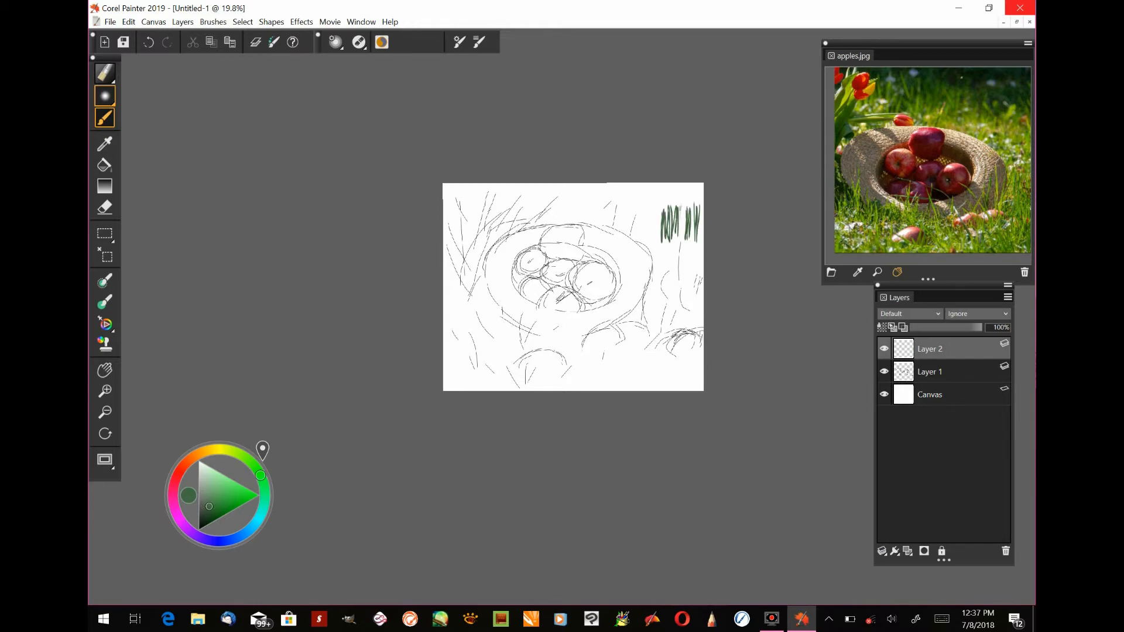
pyautogui.scroll(5, 598, 291)
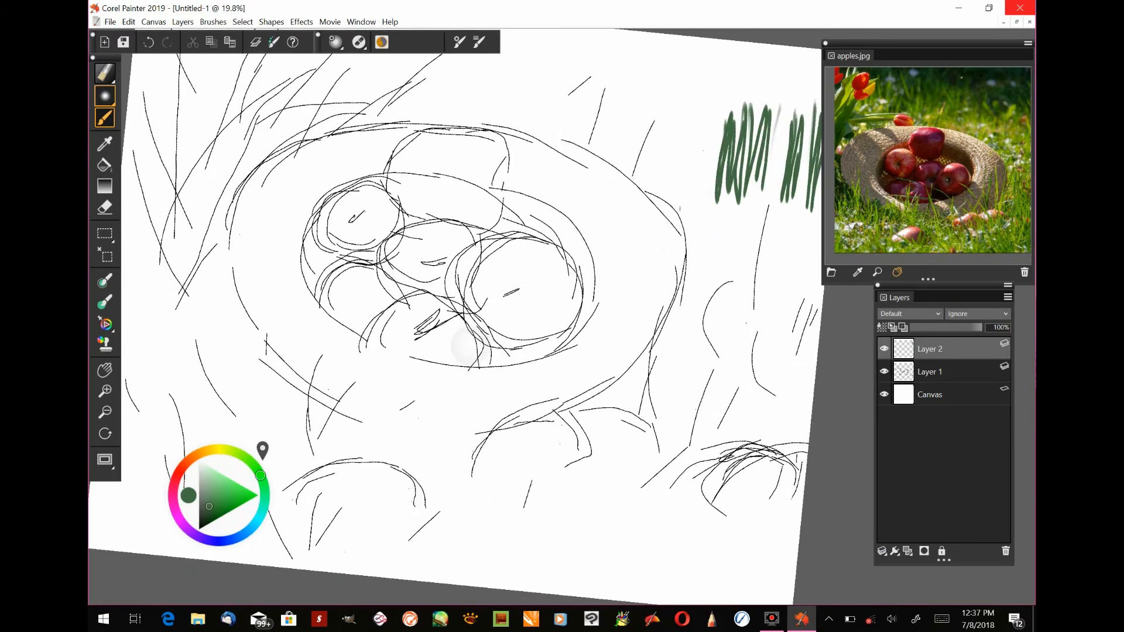
pyautogui.moveTo(703, 202)
pyautogui.mouseDown()
pyautogui.moveTo(696, 103)
pyautogui.moveTo(684, 187)
pyautogui.mouseUp()
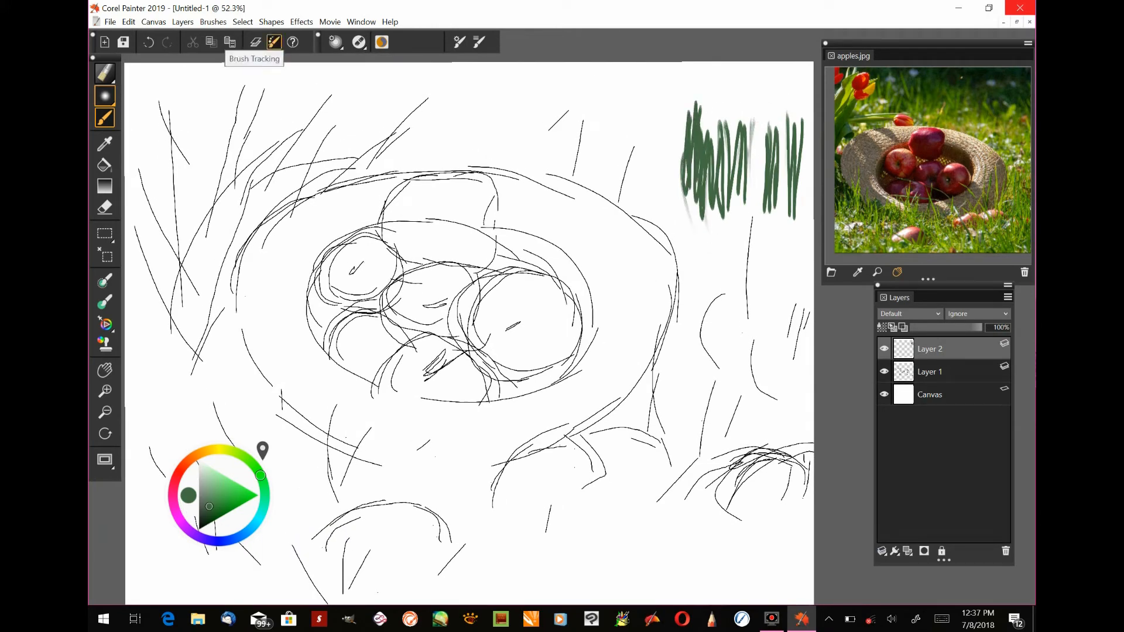
pyautogui.click(105, 281)
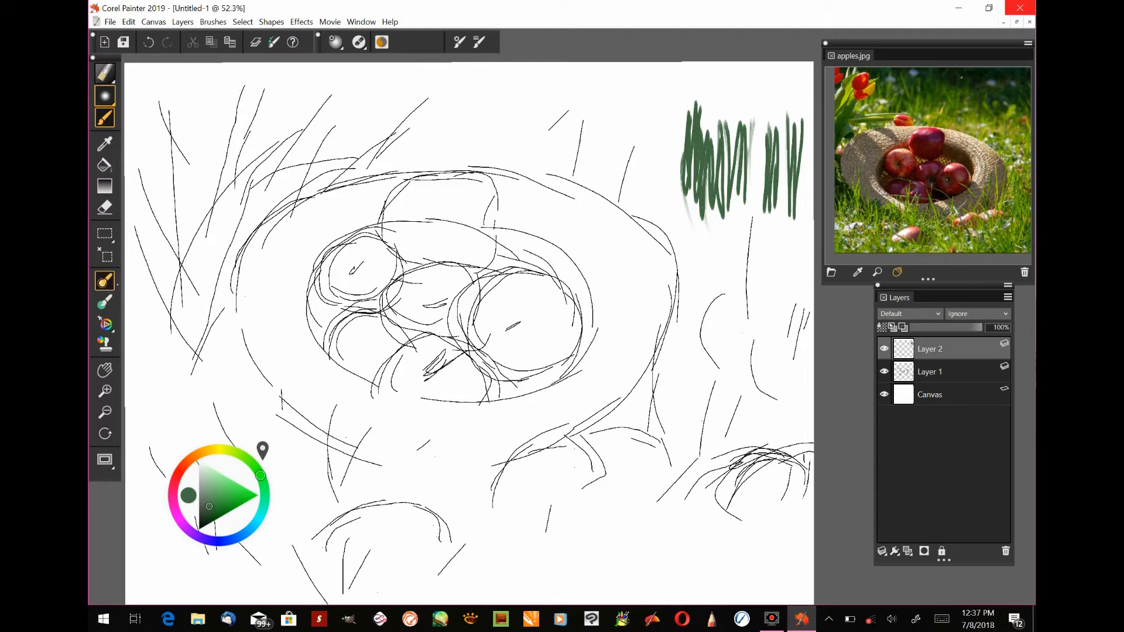
pyautogui.moveTo(703, 210)
pyautogui.mouseDown()
pyautogui.moveTo(702, 171)
pyautogui.moveTo(693, 275)
pyautogui.mouseUp()
pyautogui.moveTo(717, 132); pyautogui.dragTo(717, 234)
pyautogui.moveTo(758, 111)
pyautogui.mouseDown()
pyautogui.moveTo(758, 205)
pyautogui.moveTo(796, 270)
pyautogui.moveTo(751, 193)
pyautogui.moveTo(735, 65)
pyautogui.moveTo(750, 292)
pyautogui.mouseUp()
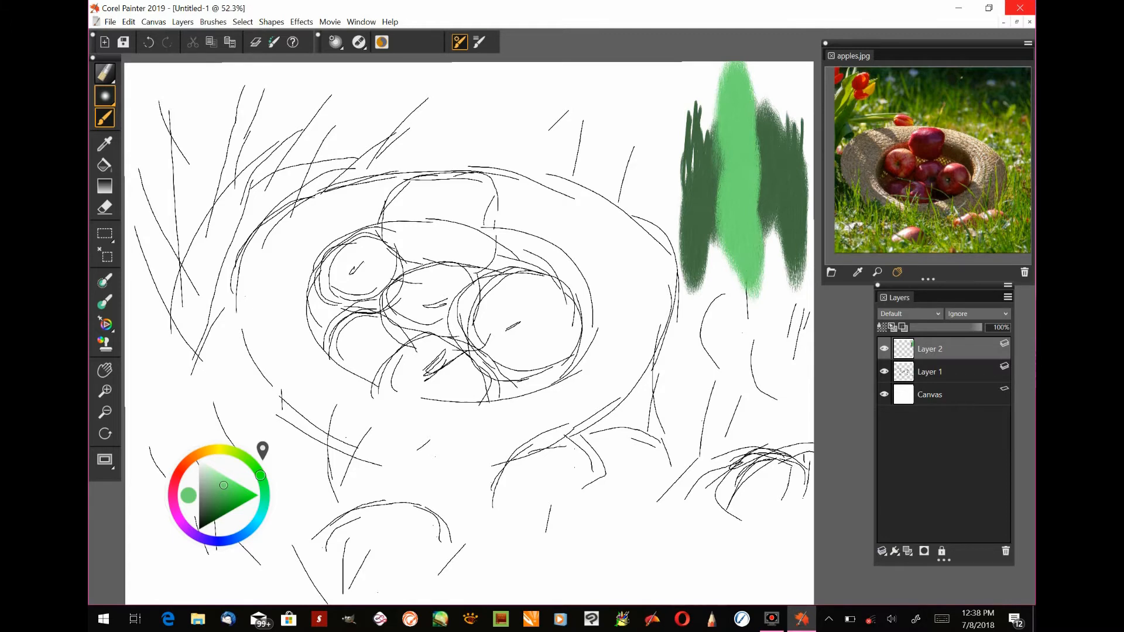
# Enable Enhanced Layer Blending for the brush and spread light green over the dark strokes and down the hat's right side
pyautogui.click(618, 289)
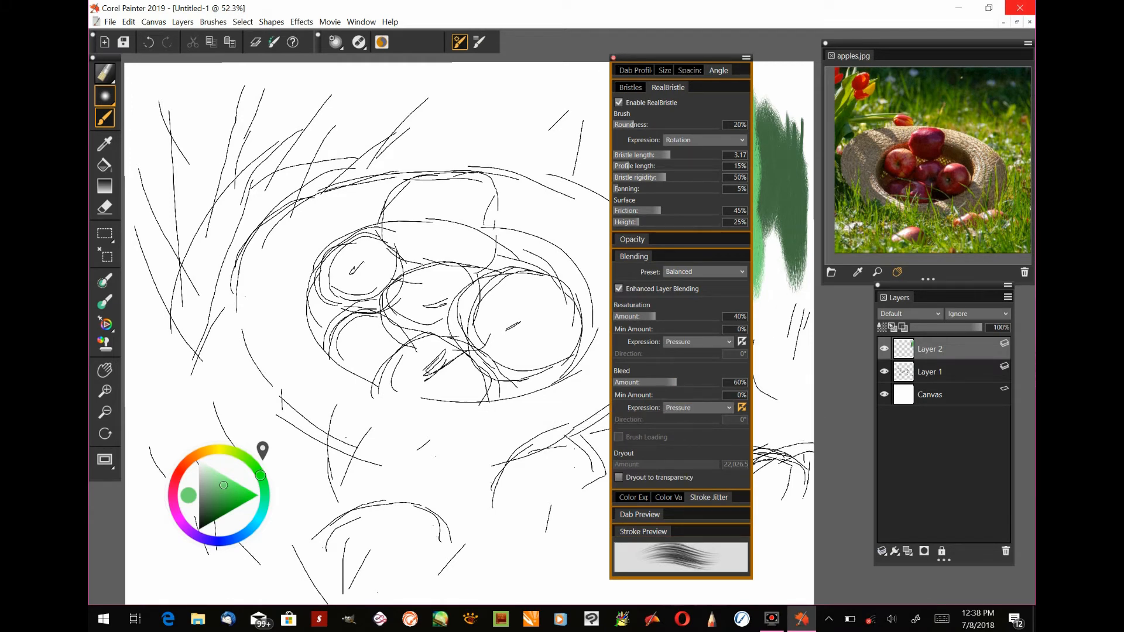
pyautogui.click(613, 57)
pyautogui.moveTo(709, 185); pyautogui.dragTo(713, 234)
pyautogui.moveTo(766, 161); pyautogui.dragTo(774, 240)
pyautogui.moveTo(670, 122); pyautogui.dragTo(665, 208)
pyautogui.moveTo(686, 141); pyautogui.dragTo(693, 234)
pyautogui.moveTo(706, 302)
pyautogui.mouseDown()
pyautogui.moveTo(757, 307)
pyautogui.moveTo(801, 284)
pyautogui.moveTo(677, 379)
pyautogui.moveTo(725, 334)
pyautogui.mouseUp()
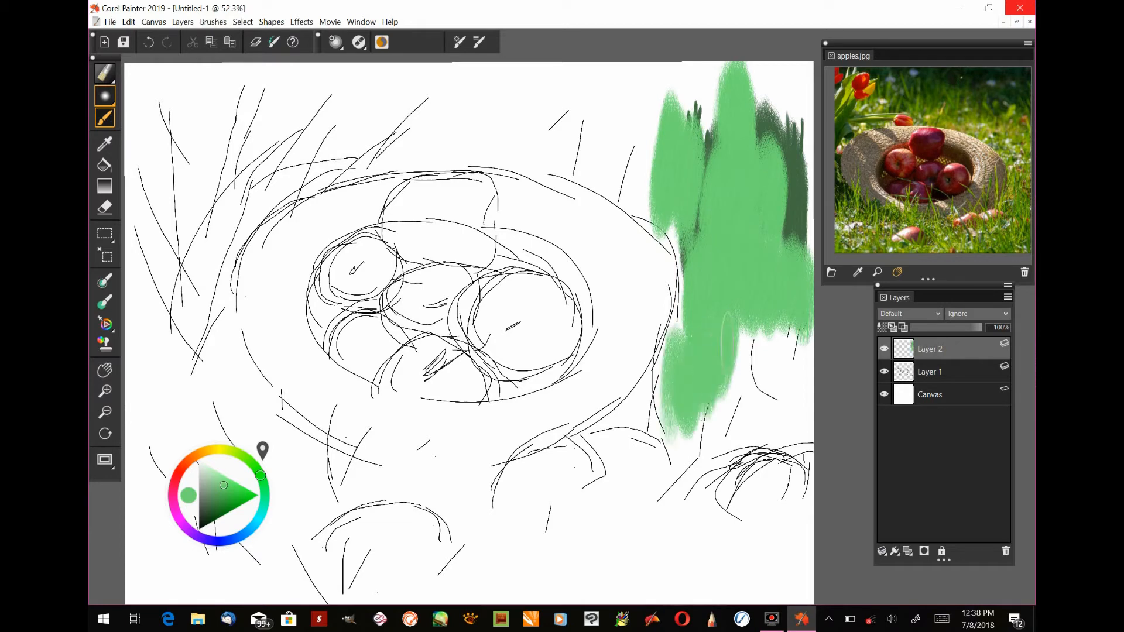
# Set the brush's blending preset to Fade and blend the light and dark greens along the canvas's right edge
pyautogui.click(459, 41)
pyautogui.click(706, 272)
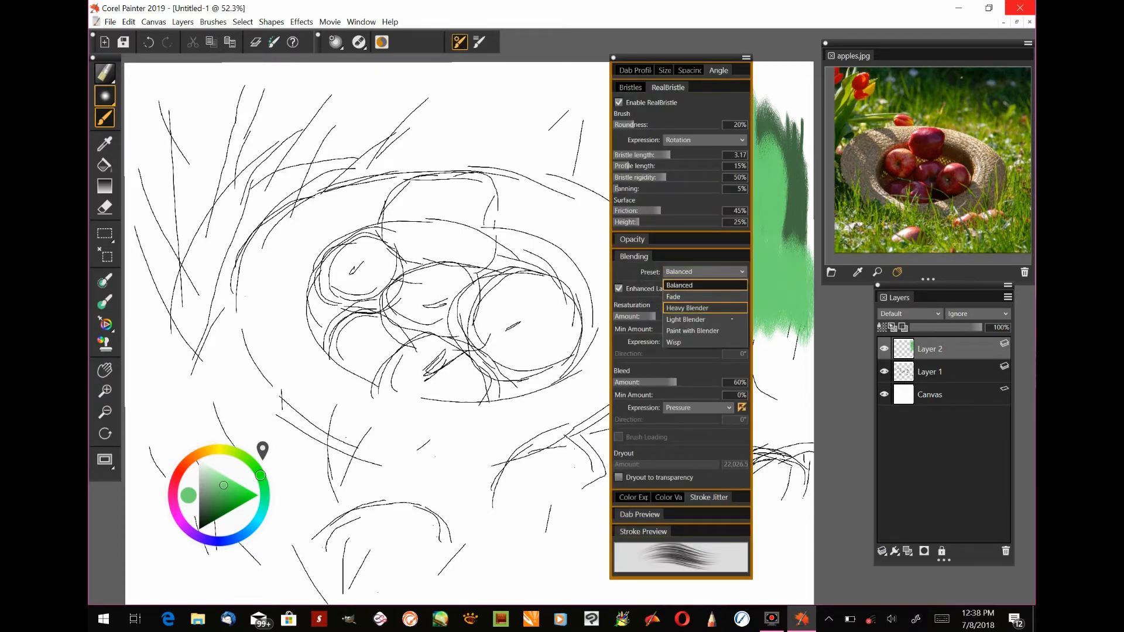
pyautogui.click(714, 299)
pyautogui.moveTo(790, 164); pyautogui.dragTo(794, 232)
pyautogui.moveTo(781, 111)
pyautogui.mouseDown()
pyautogui.moveTo(761, 223)
pyautogui.moveTo(785, 187)
pyautogui.moveTo(779, 337)
pyautogui.moveTo(783, 269)
pyautogui.mouseUp()
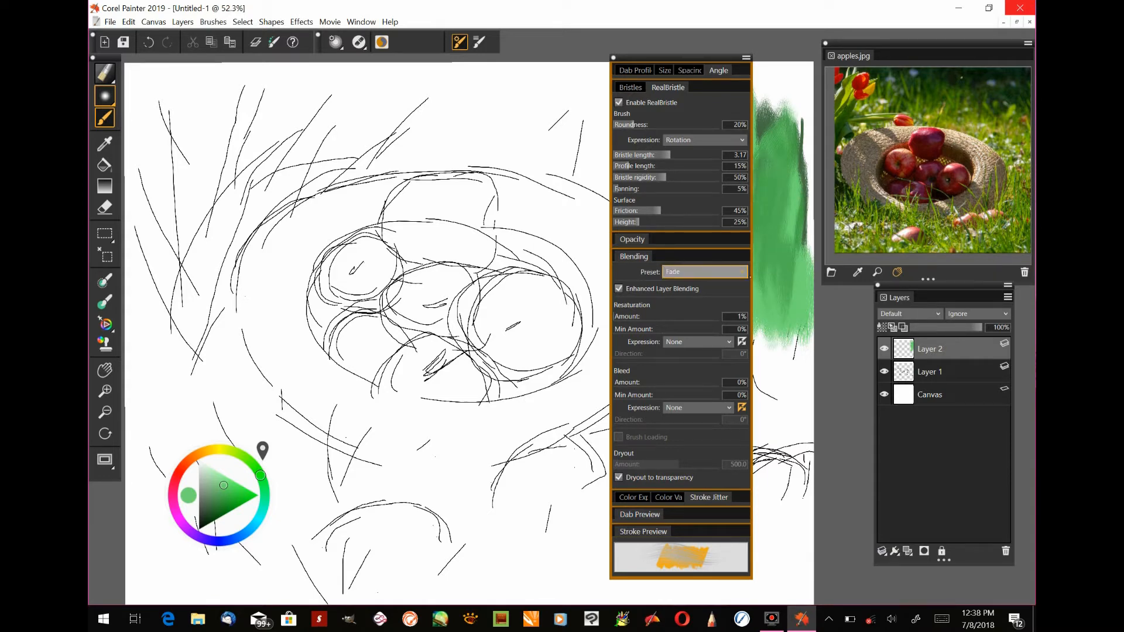
# Try the Light Blender and Wisp blending presets and stroke over the green patch beside the hat
pyautogui.click(706, 271)
pyautogui.click(702, 319)
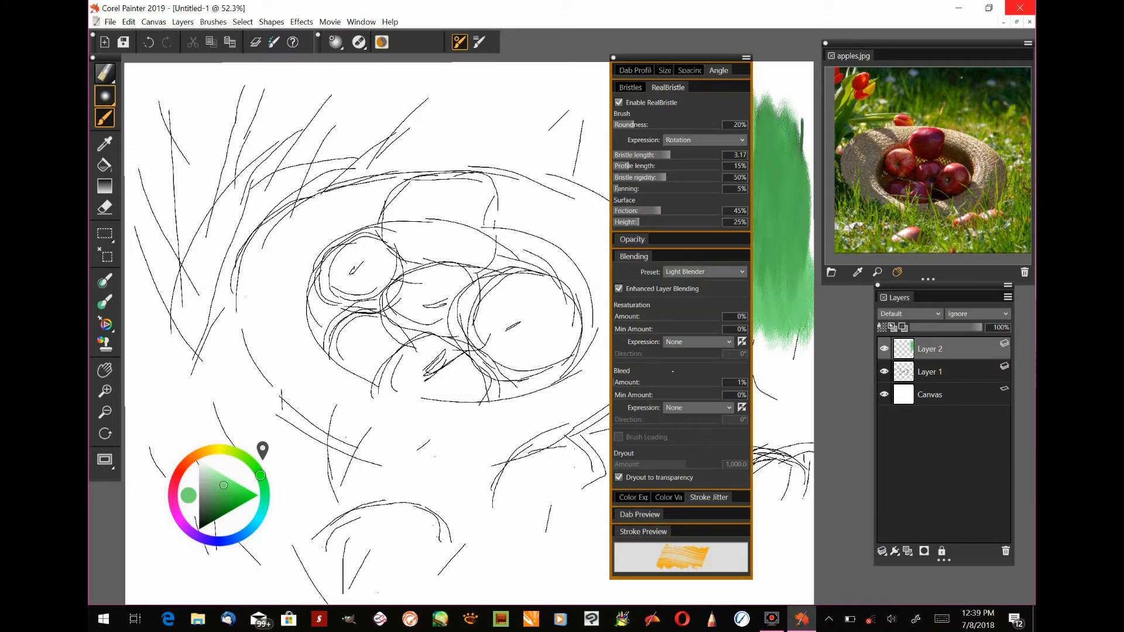
pyautogui.click(705, 271)
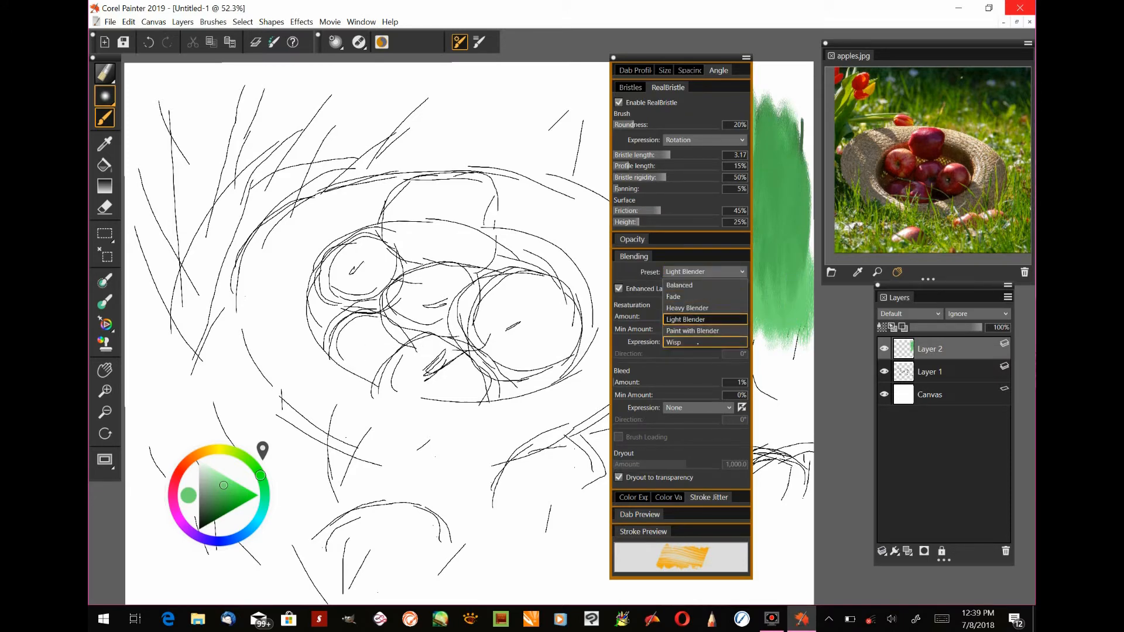
pyautogui.click(674, 342)
pyautogui.moveTo(802, 181); pyautogui.dragTo(789, 298)
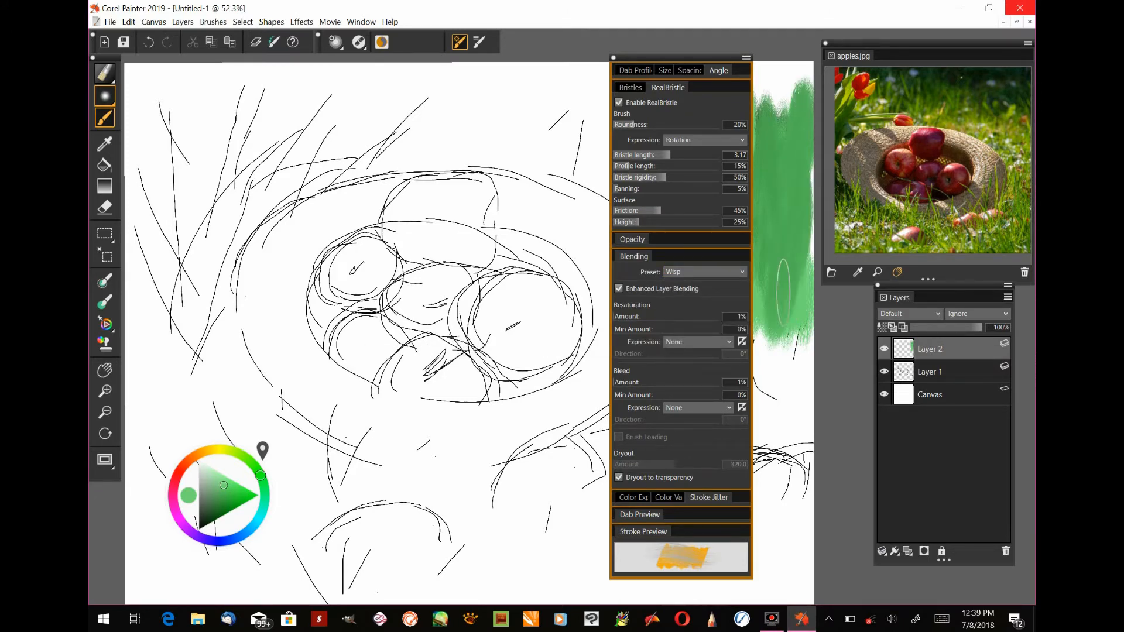
pyautogui.moveTo(693, 58); pyautogui.dragTo(469, 83)
pyautogui.moveTo(650, 99); pyautogui.dragTo(632, 211)
pyautogui.moveTo(702, 88)
pyautogui.mouseDown()
pyautogui.moveTo(716, 293)
pyautogui.moveTo(717, 210)
pyautogui.moveTo(750, 360)
pyautogui.mouseUp()
# Blend the green patch with the Fade preset, then with Light Blender using a darker green
pyautogui.click(479, 297)
pyautogui.click(453, 322)
pyautogui.moveTo(758, 208)
pyautogui.mouseDown()
pyautogui.moveTo(761, 140)
pyautogui.moveTo(758, 410)
pyautogui.moveTo(787, 419)
pyautogui.mouseUp()
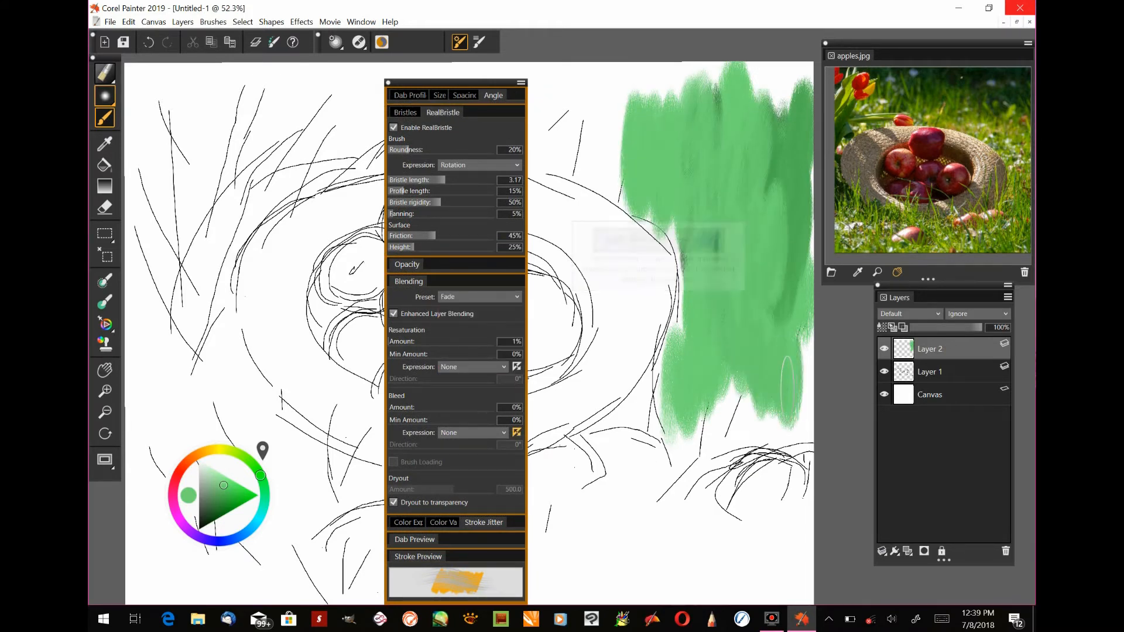
pyautogui.click(478, 296)
pyautogui.click(457, 337)
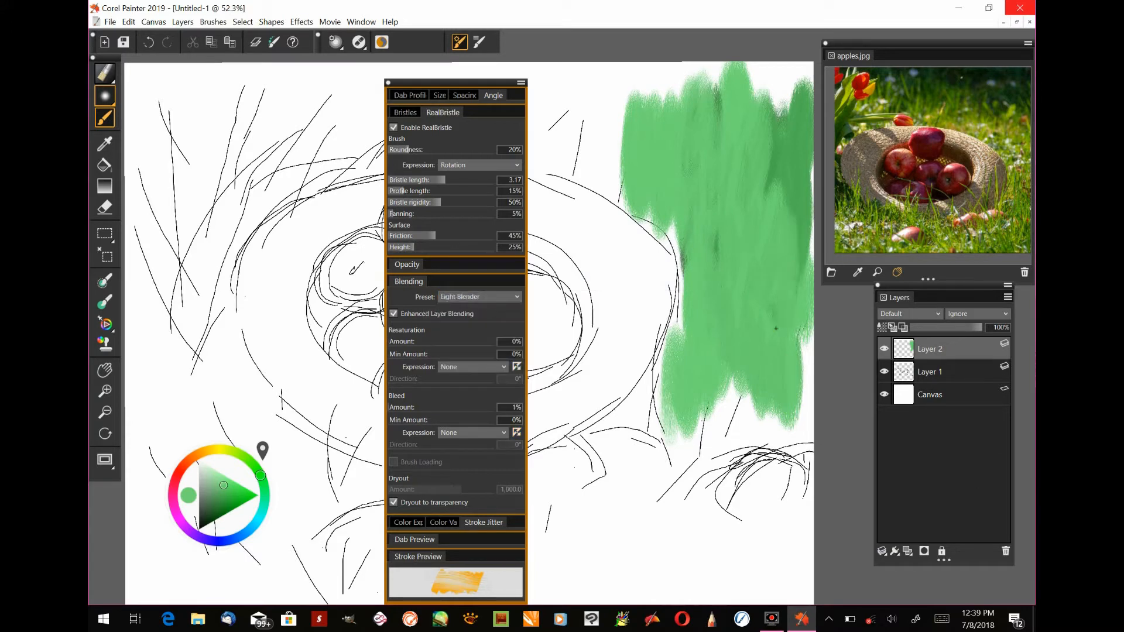
pyautogui.moveTo(778, 174)
pyautogui.mouseDown()
pyautogui.moveTo(732, 340)
pyautogui.moveTo(717, 117)
pyautogui.moveTo(760, 293)
pyautogui.moveTo(716, 286)
pyautogui.moveTo(679, 79)
pyautogui.mouseUp()
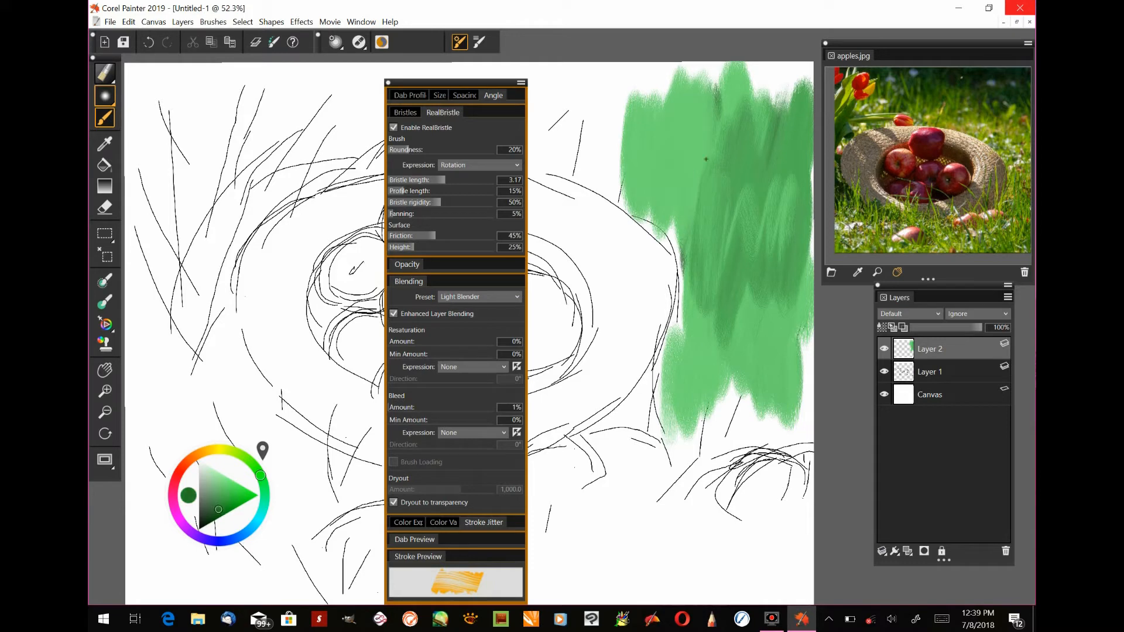
pyautogui.moveTo(702, 126); pyautogui.dragTo(678, 230)
# Switch the blending preset to Balanced and paint dark green behind the hat and across the grass at its right
pyautogui.click(479, 297)
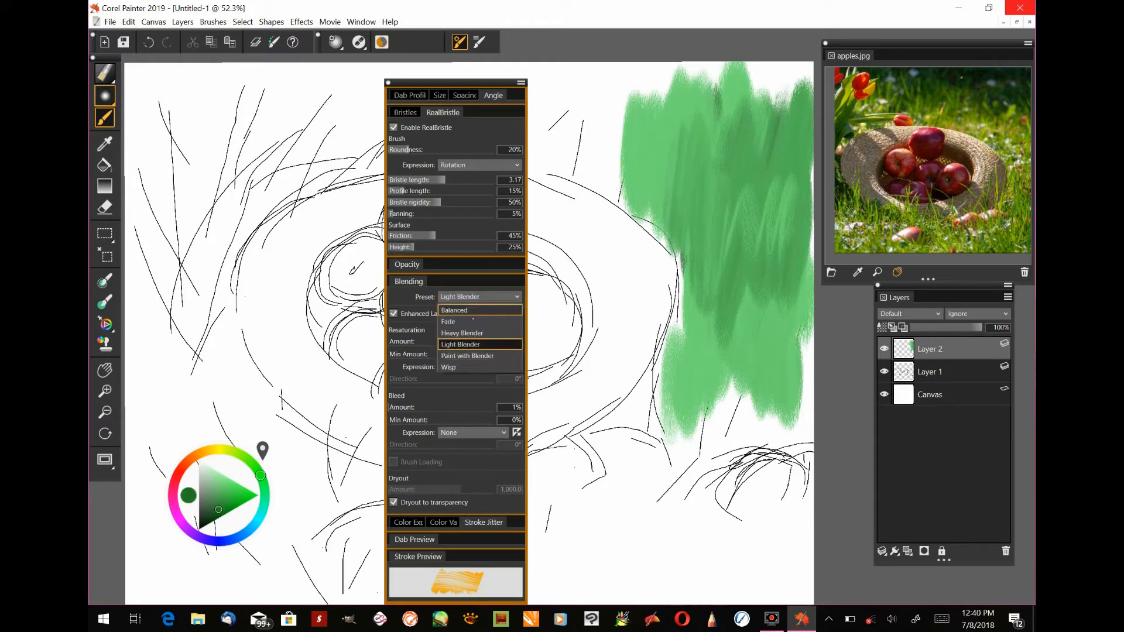
pyautogui.click(462, 306)
pyautogui.moveTo(603, 199)
pyautogui.mouseDown()
pyautogui.moveTo(632, 76)
pyautogui.moveTo(691, 199)
pyautogui.moveTo(801, 65)
pyautogui.moveTo(703, 117)
pyautogui.moveTo(761, 175)
pyautogui.moveTo(797, 75)
pyautogui.moveTo(614, 181)
pyautogui.moveTo(668, 67)
pyautogui.mouseUp()
pyautogui.moveTo(580, 76)
pyautogui.mouseDown()
pyautogui.moveTo(533, 213)
pyautogui.moveTo(627, 222)
pyautogui.mouseUp()
pyautogui.moveTo(673, 351)
pyautogui.mouseDown()
pyautogui.moveTo(664, 486)
pyautogui.moveTo(620, 363)
pyautogui.mouseUp()
pyautogui.moveTo(679, 456)
pyautogui.mouseDown()
pyautogui.moveTo(775, 357)
pyautogui.moveTo(802, 451)
pyautogui.mouseUp()
# Pick a yellow-green and paint vertical grass strokes over the dark green at the hat's right and in the foreground
pyautogui.moveTo(240, 454); pyautogui.dragTo(255, 470)
pyautogui.moveTo(681, 366)
pyautogui.mouseDown()
pyautogui.moveTo(743, 272)
pyautogui.moveTo(805, 445)
pyautogui.moveTo(784, 176)
pyautogui.mouseUp()
pyautogui.moveTo(735, 249)
pyautogui.mouseDown()
pyautogui.moveTo(769, 319)
pyautogui.moveTo(816, 327)
pyautogui.moveTo(812, 357)
pyautogui.mouseUp()
pyautogui.moveTo(691, 444)
pyautogui.mouseDown()
pyautogui.moveTo(643, 457)
pyautogui.moveTo(732, 480)
pyautogui.moveTo(711, 556)
pyautogui.moveTo(773, 545)
pyautogui.mouseUp()
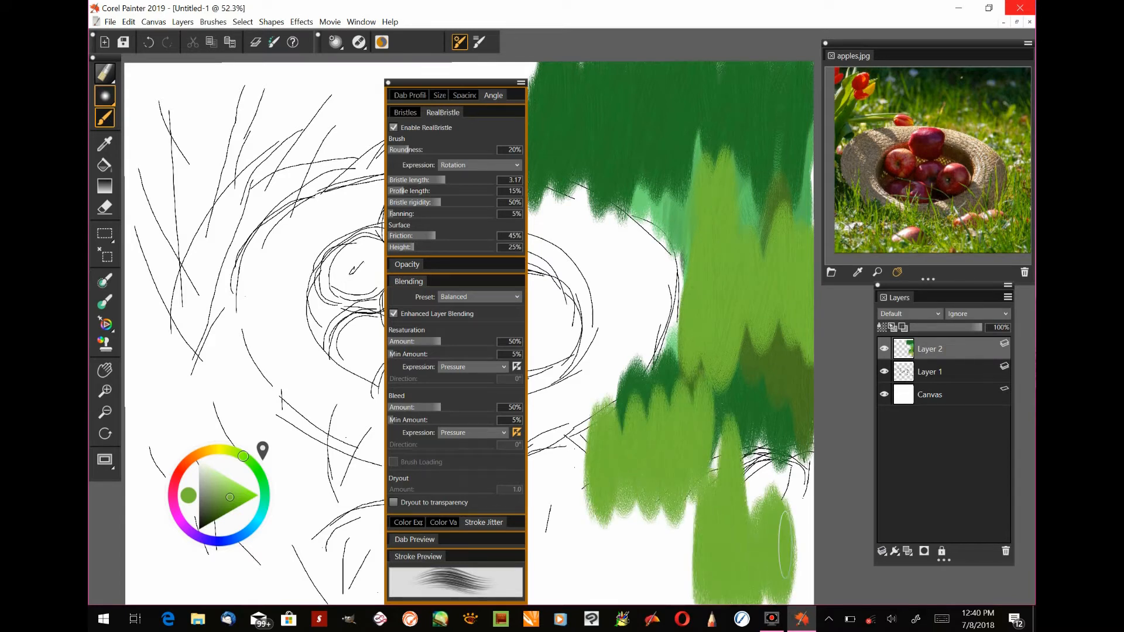
# Move Layer 1 above Layer 2 and paint yellow-green grass on Layer 2 across the lower-right foreground
pyautogui.moveTo(962, 374); pyautogui.dragTo(937, 344)
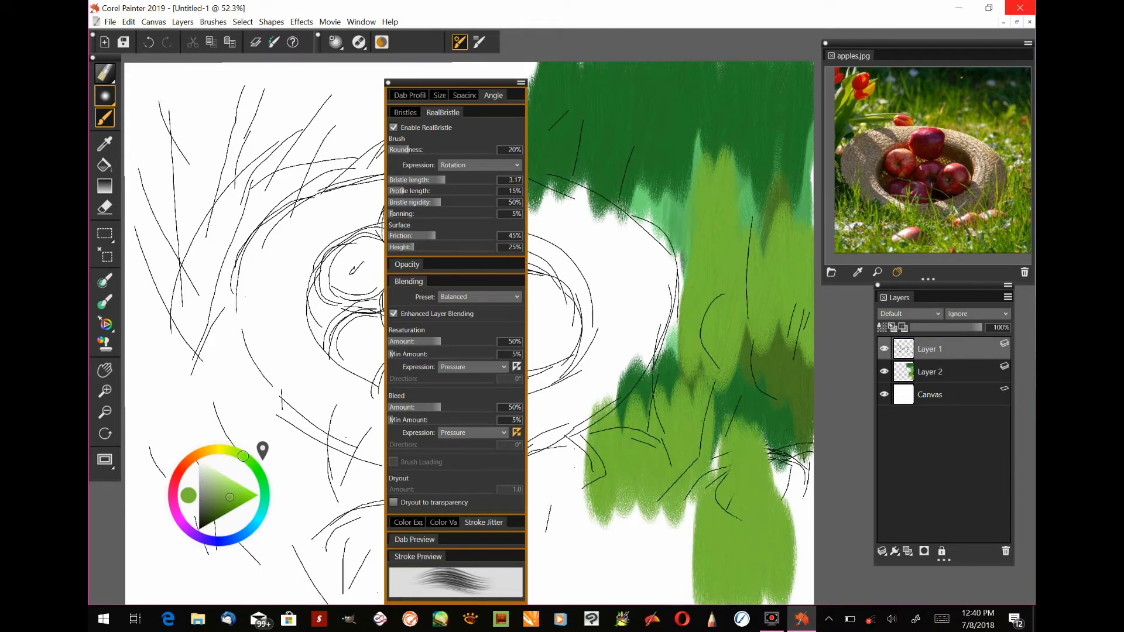
pyautogui.click(148, 42)
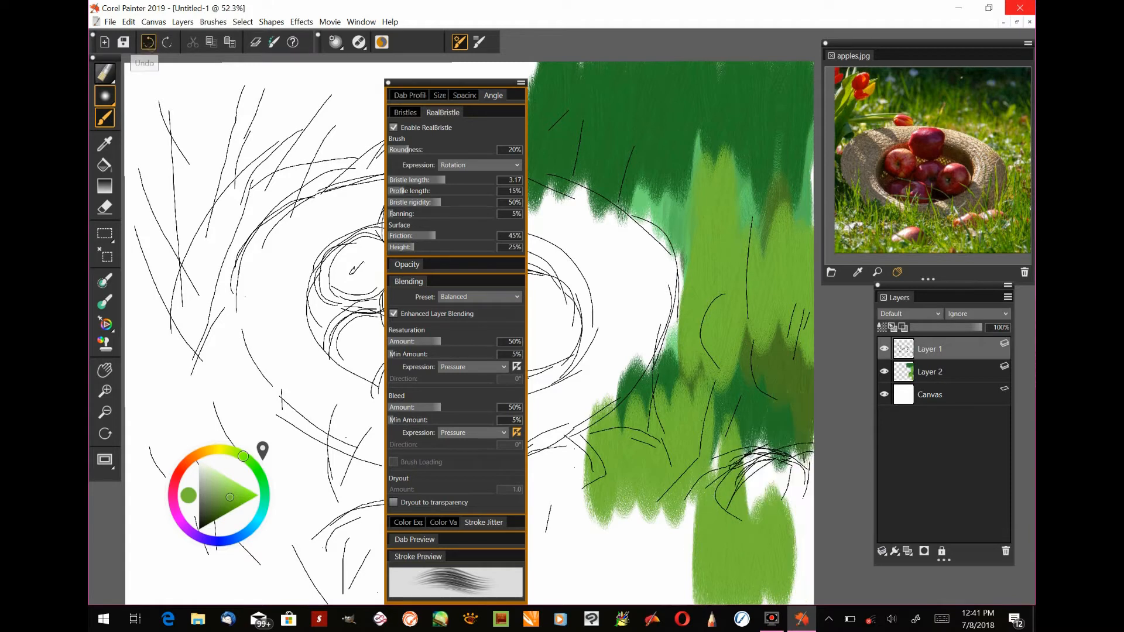
pyautogui.click(937, 372)
pyautogui.moveTo(760, 451); pyautogui.dragTo(784, 489)
pyautogui.moveTo(805, 430); pyautogui.dragTo(803, 533)
pyautogui.moveTo(715, 479)
pyautogui.mouseDown()
pyautogui.moveTo(717, 419)
pyautogui.moveTo(785, 436)
pyautogui.mouseUp()
pyautogui.moveTo(559, 450)
pyautogui.mouseDown()
pyautogui.moveTo(571, 570)
pyautogui.moveTo(638, 585)
pyautogui.mouseUp()
pyautogui.moveTo(685, 552); pyautogui.dragTo(692, 497)
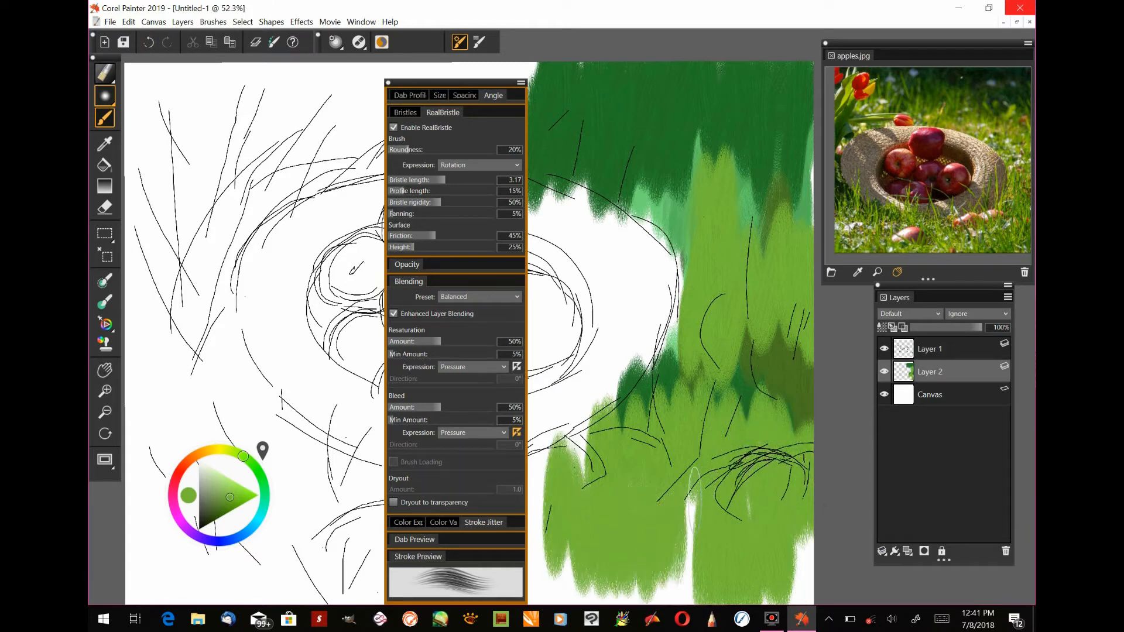
# Check the brush roundness expression options and extend the yellow-green grass up to the hat's lower-right rim
pyautogui.click(478, 165)
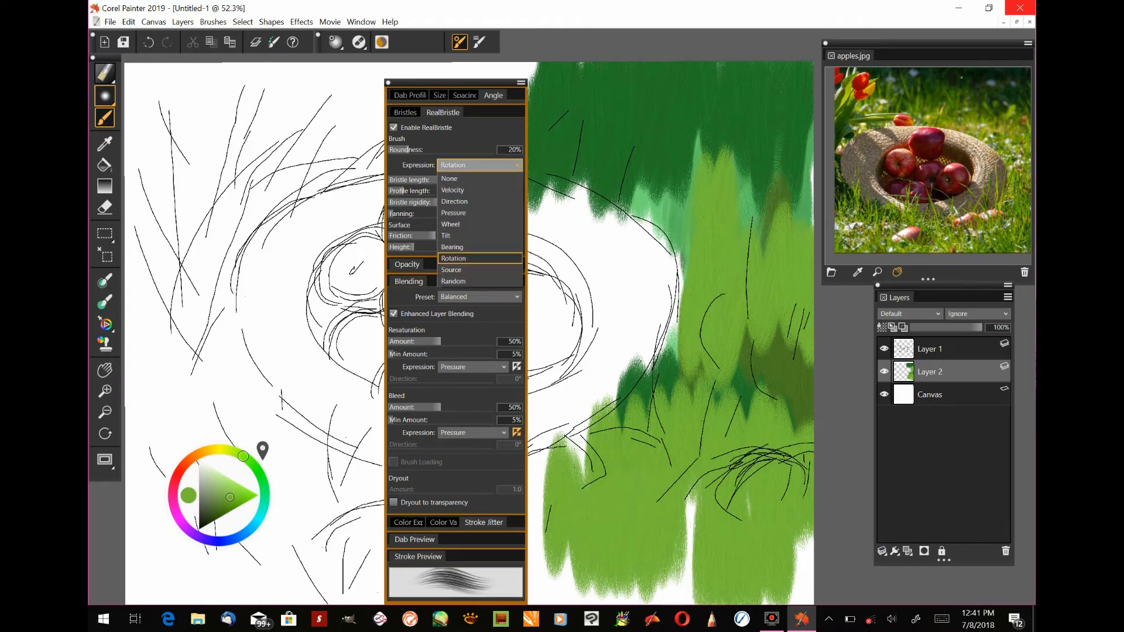
pyautogui.click(470, 238)
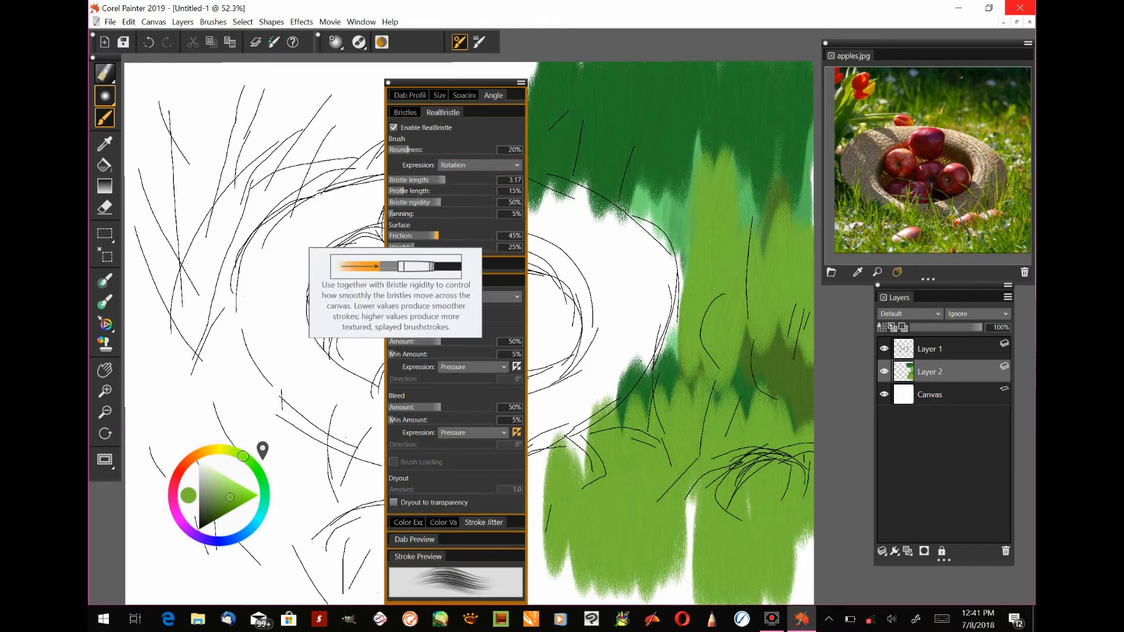
pyautogui.moveTo(575, 405); pyautogui.dragTo(593, 468)
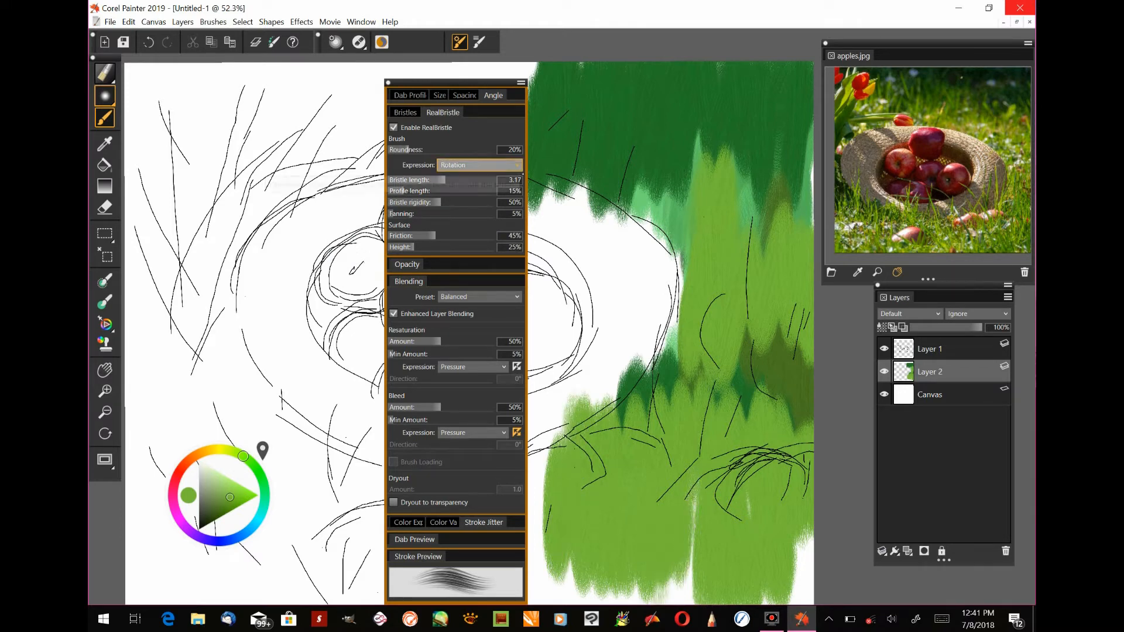
# Set the brush roundness expression to Velocity and paint yellow-green strokes over the dark green behind the hat and in the lower-right foreground
pyautogui.click(479, 165)
pyautogui.click(453, 189)
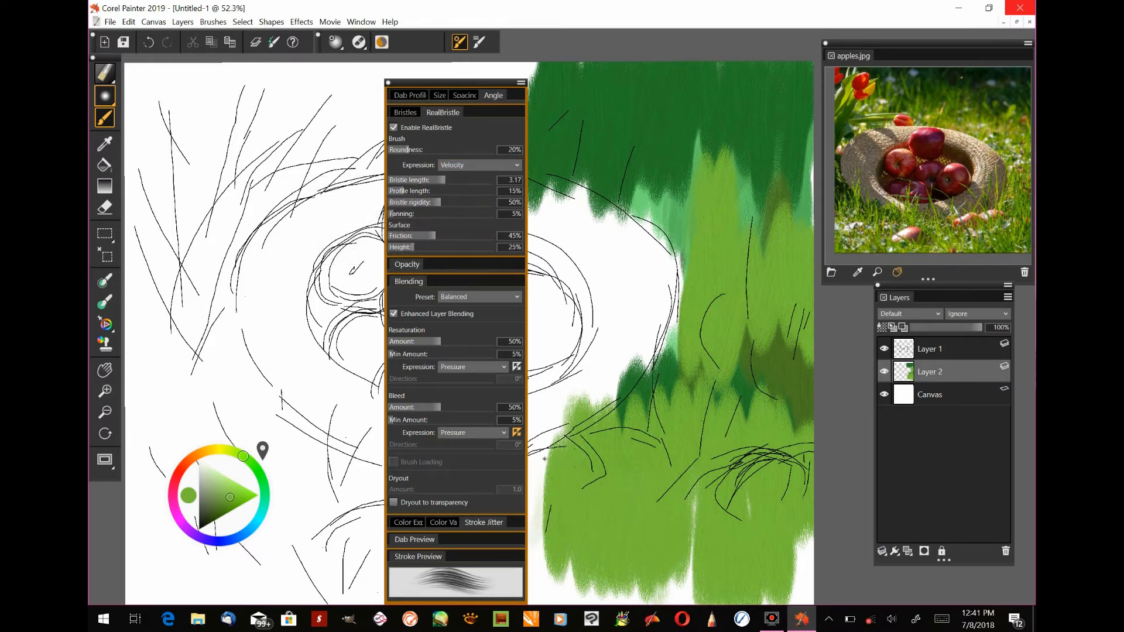
pyautogui.moveTo(805, 559); pyautogui.dragTo(799, 576)
pyautogui.moveTo(650, 172)
pyautogui.mouseDown()
pyautogui.moveTo(700, 129)
pyautogui.moveTo(717, 144)
pyautogui.mouseUp()
pyautogui.moveTo(752, 132)
pyautogui.mouseDown()
pyautogui.moveTo(793, 135)
pyautogui.moveTo(782, 187)
pyautogui.mouseUp()
pyautogui.moveTo(597, 117)
pyautogui.mouseDown()
pyautogui.moveTo(609, 83)
pyautogui.moveTo(679, 164)
pyautogui.mouseUp()
pyautogui.moveTo(644, 55); pyautogui.dragTo(679, 170)
pyautogui.moveTo(585, 88); pyautogui.dragTo(536, 179)
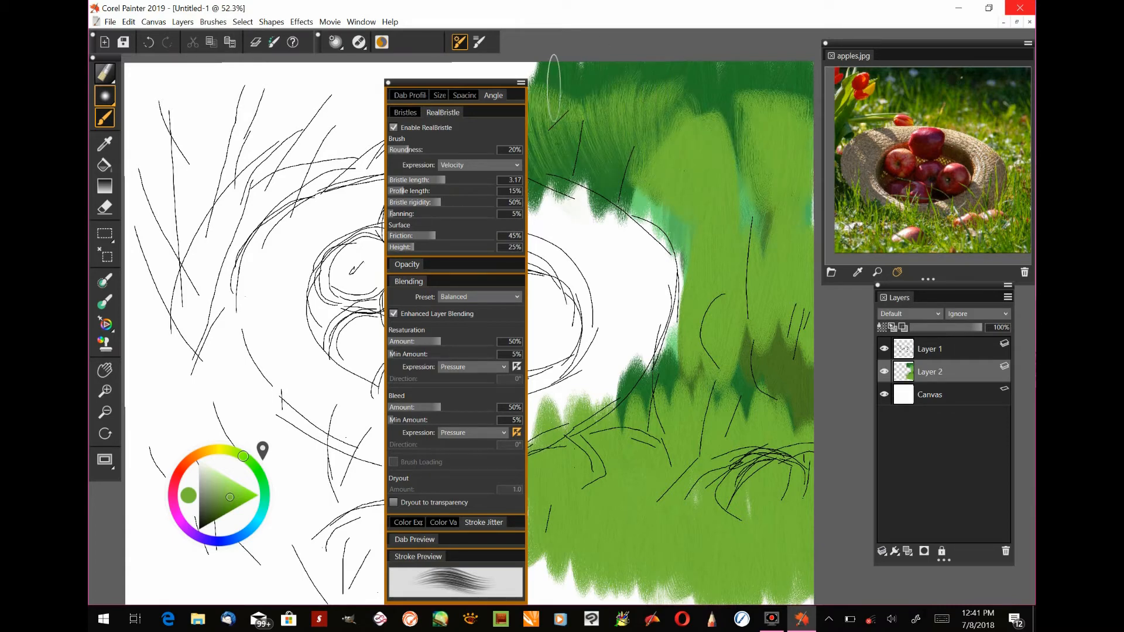
# Close the brush controls and paint muted green strokes behind the hat, down its right side and over the right foreground
pyautogui.moveTo(390, 87)
pyautogui.mouseDown()
pyautogui.moveTo(340, 87)
pyautogui.moveTo(718, 86)
pyautogui.moveTo(673, 89)
pyautogui.mouseUp()
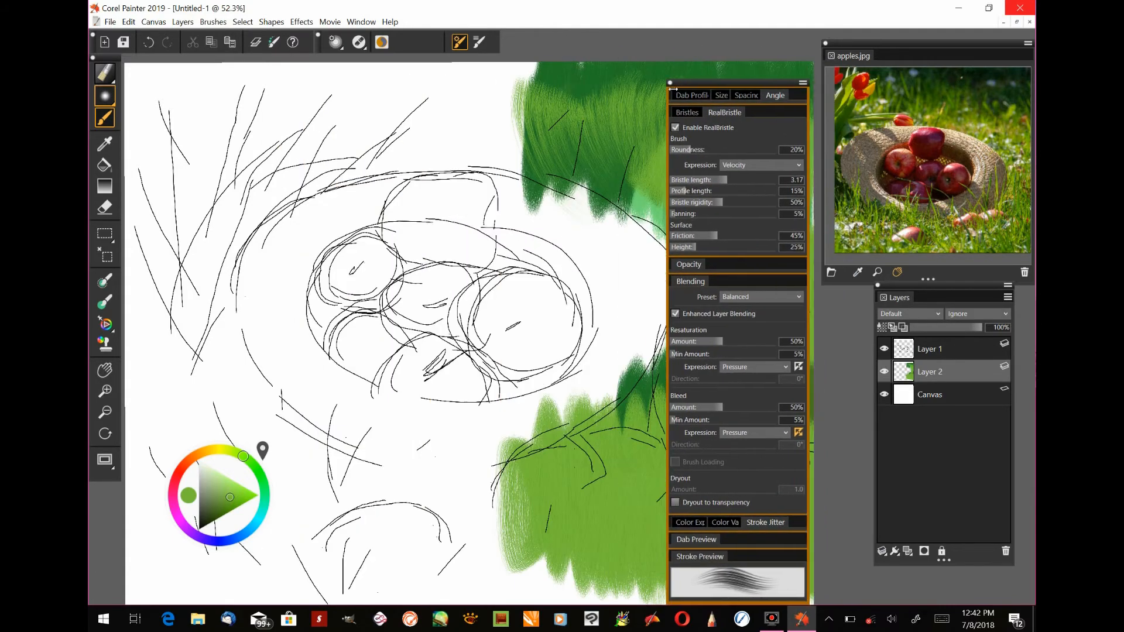
pyautogui.click(670, 82)
pyautogui.moveTo(515, 79)
pyautogui.mouseDown()
pyautogui.moveTo(501, 106)
pyautogui.moveTo(489, 79)
pyautogui.moveTo(351, 87)
pyautogui.moveTo(754, 78)
pyautogui.mouseUp()
pyautogui.moveTo(559, 117)
pyautogui.mouseDown()
pyautogui.moveTo(305, 126)
pyautogui.moveTo(410, 120)
pyautogui.mouseUp()
pyautogui.moveTo(689, 223)
pyautogui.mouseDown()
pyautogui.moveTo(790, 100)
pyautogui.moveTo(703, 234)
pyautogui.moveTo(673, 327)
pyautogui.mouseUp()
pyautogui.moveTo(752, 215); pyautogui.dragTo(793, 202)
pyautogui.moveTo(747, 490)
pyautogui.mouseDown()
pyautogui.moveTo(772, 436)
pyautogui.moveTo(645, 503)
pyautogui.moveTo(525, 471)
pyautogui.mouseUp()
# Paint green grass across the upper-left corner and fill the gaps down to the hat's back rim
pyautogui.scroll(-3, 526, 472)
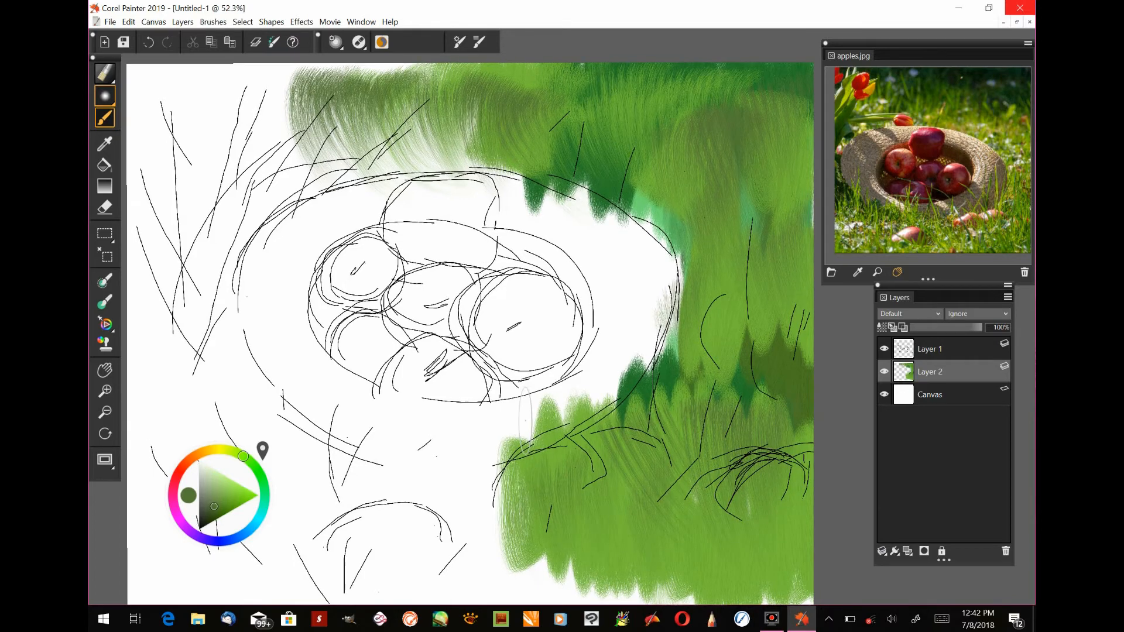
pyautogui.moveTo(387, 258)
pyautogui.mouseDown()
pyautogui.moveTo(392, 187)
pyautogui.moveTo(457, 161)
pyautogui.moveTo(351, 193)
pyautogui.moveTo(432, 151)
pyautogui.mouseUp()
pyautogui.moveTo(410, 193)
pyautogui.mouseDown()
pyautogui.moveTo(380, 164)
pyautogui.moveTo(345, 228)
pyautogui.moveTo(443, 146)
pyautogui.mouseUp()
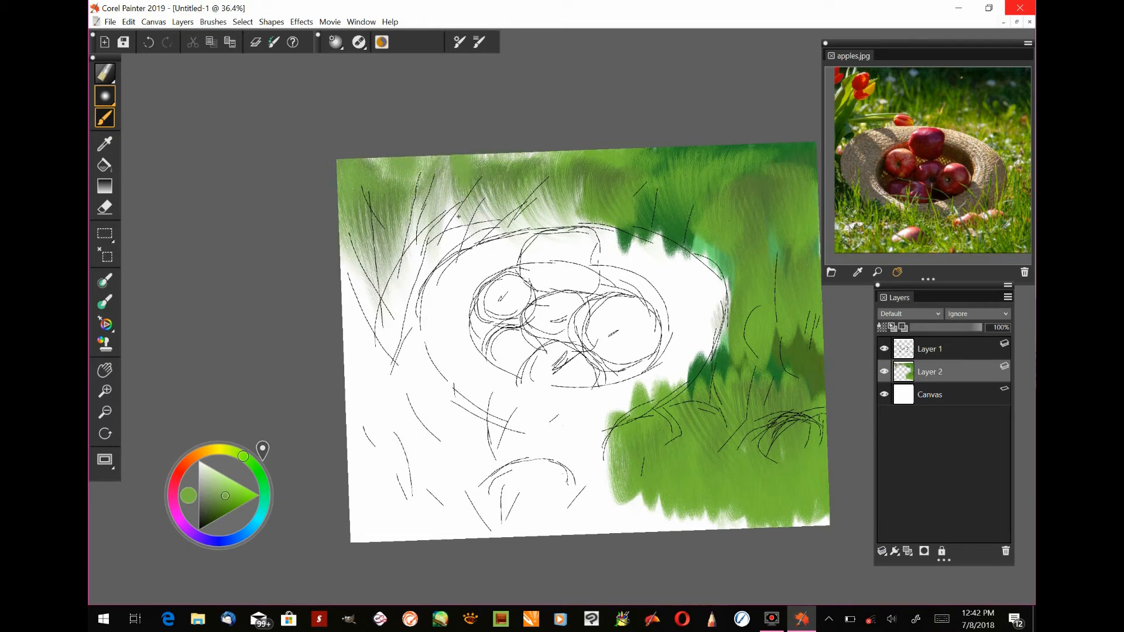
pyautogui.moveTo(436, 238); pyautogui.dragTo(477, 158)
pyautogui.moveTo(556, 236)
pyautogui.mouseDown()
pyautogui.moveTo(597, 193)
pyautogui.moveTo(468, 252)
pyautogui.moveTo(545, 204)
pyautogui.mouseUp()
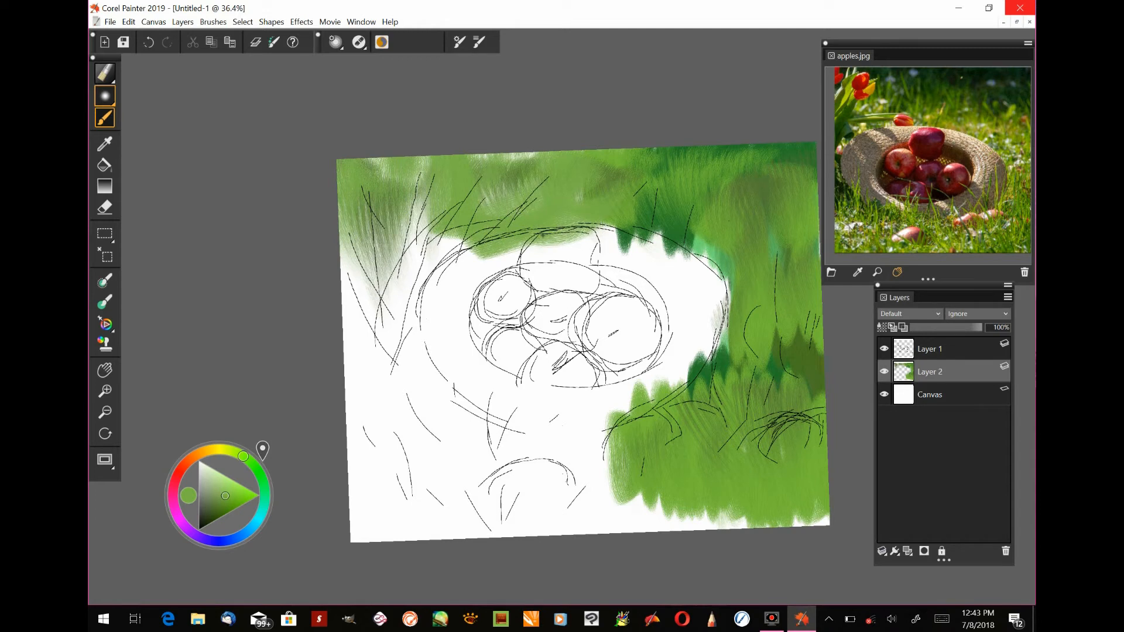
# Paint grass down the hat's left side and below it, adding lighter green strokes beside the left rim
pyautogui.moveTo(394, 334)
pyautogui.mouseDown()
pyautogui.moveTo(358, 409)
pyautogui.moveTo(410, 374)
pyautogui.moveTo(433, 246)
pyautogui.moveTo(413, 336)
pyautogui.moveTo(462, 445)
pyautogui.moveTo(498, 433)
pyautogui.moveTo(585, 451)
pyautogui.moveTo(622, 439)
pyautogui.moveTo(363, 445)
pyautogui.moveTo(408, 420)
pyautogui.moveTo(404, 468)
pyautogui.moveTo(503, 445)
pyautogui.moveTo(664, 432)
pyautogui.mouseUp()
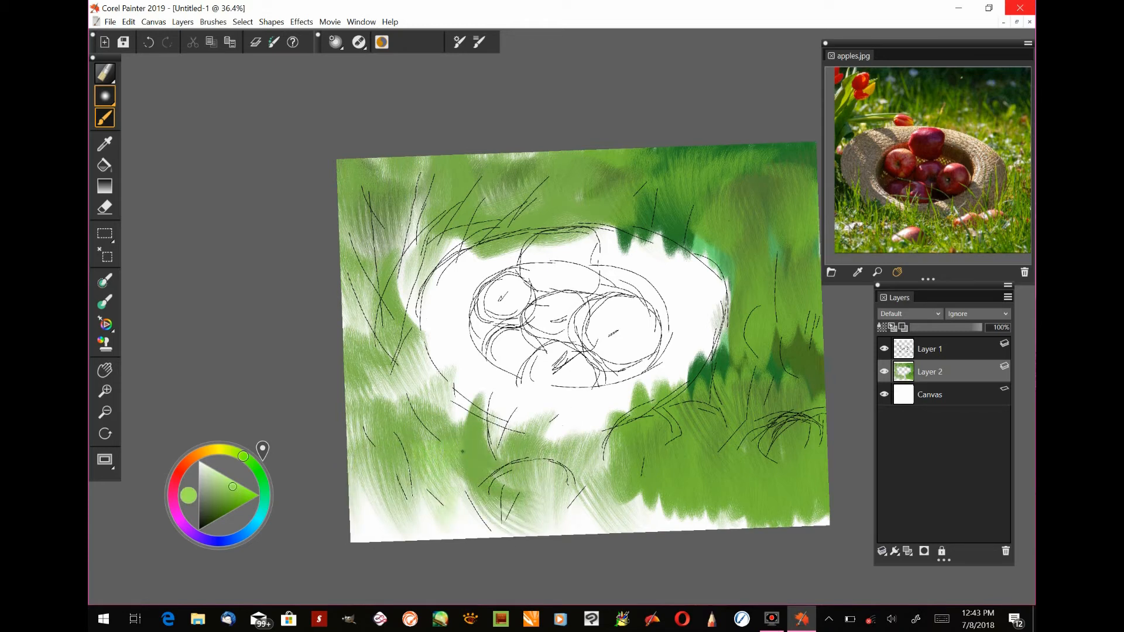
pyautogui.moveTo(462, 452); pyautogui.dragTo(363, 418)
pyautogui.moveTo(433, 186); pyautogui.dragTo(411, 246)
pyautogui.moveTo(468, 225)
pyautogui.mouseDown()
pyautogui.moveTo(436, 246)
pyautogui.moveTo(389, 310)
pyautogui.mouseUp()
# Switch to the Real Long Bristle brush, resize it and paint broad light green strokes in the left and centre foreground
pyautogui.click(105, 96)
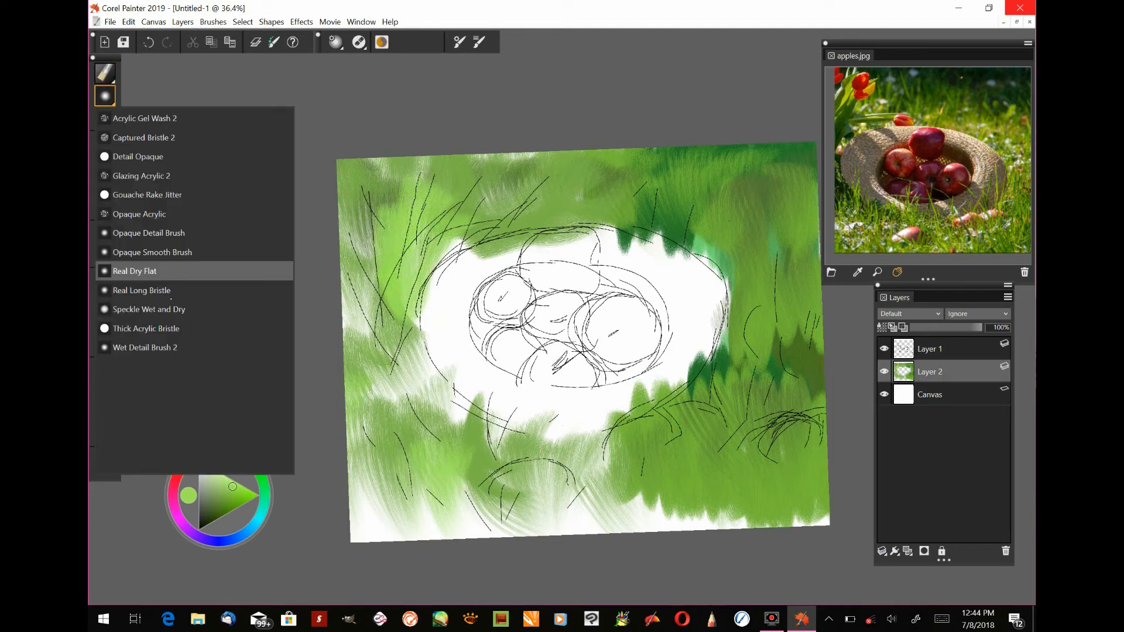
pyautogui.click(158, 291)
pyautogui.moveTo(503, 350)
pyautogui.keyDown('ctrl'); pyautogui.keyDown('alt'); pyautogui.mouseDown()
pyautogui.moveTo(447, 367)
pyautogui.moveTo(478, 365)
pyautogui.moveTo(472, 382)
pyautogui.moveTo(486, 389)
pyautogui.moveTo(448, 354)
pyautogui.moveTo(527, 376)
pyautogui.moveTo(550, 358)
pyautogui.mouseUp(); pyautogui.keyUp('alt'); pyautogui.keyUp('ctrl')
pyautogui.moveTo(430, 510)
pyautogui.mouseDown()
pyautogui.moveTo(404, 439)
pyautogui.moveTo(439, 530)
pyautogui.mouseUp()
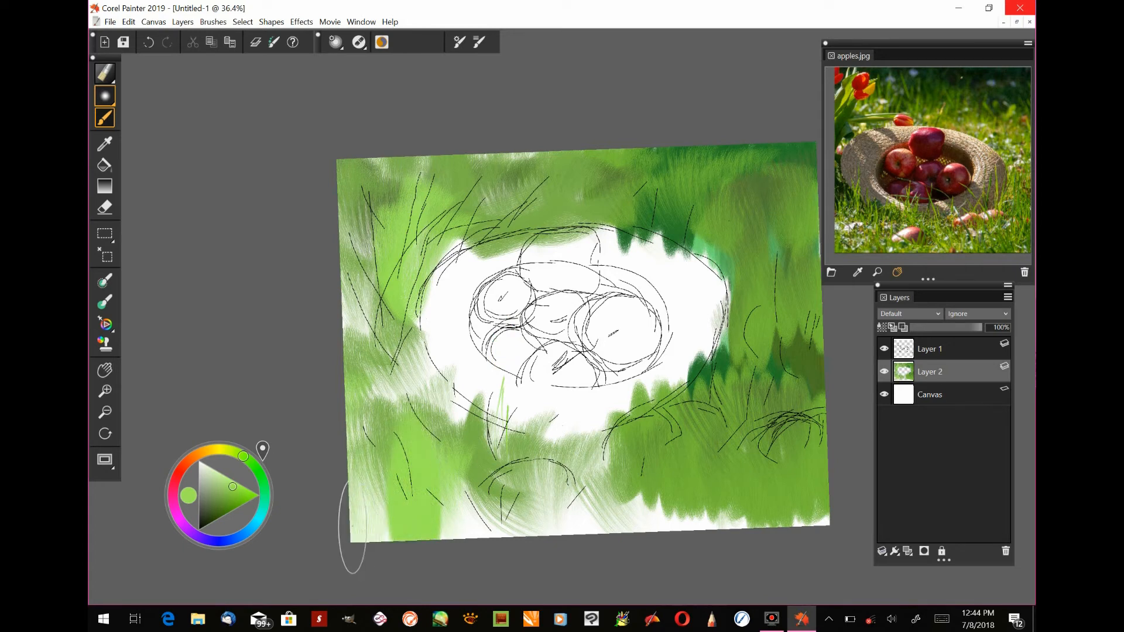
pyautogui.keyDown('ctrl'); pyautogui.keyDown('alt'); pyautogui.moveTo(516, 292); pyautogui.dragTo(517, 296); pyautogui.keyUp('alt'); pyautogui.keyUp('ctrl')
pyautogui.moveTo(559, 518); pyautogui.dragTo(576, 500)
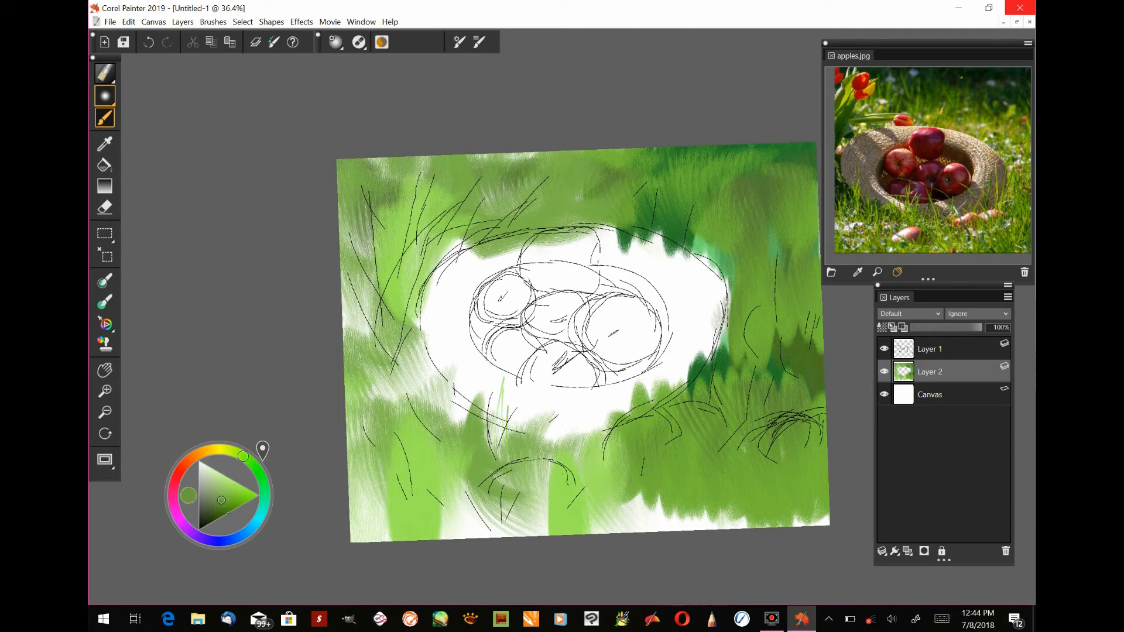
# Pick a darker green and paint over the light patches and bare areas in the foreground
pyautogui.moveTo(645, 509)
pyautogui.mouseDown()
pyautogui.moveTo(629, 504)
pyautogui.moveTo(707, 483)
pyautogui.mouseUp()
pyautogui.moveTo(628, 527)
pyautogui.mouseDown()
pyautogui.moveTo(582, 459)
pyautogui.moveTo(524, 445)
pyautogui.moveTo(542, 448)
pyautogui.moveTo(464, 480)
pyautogui.moveTo(493, 500)
pyautogui.mouseUp()
pyautogui.moveTo(538, 452)
pyautogui.mouseDown()
pyautogui.moveTo(366, 486)
pyautogui.moveTo(450, 489)
pyautogui.moveTo(411, 492)
pyautogui.mouseUp()
pyautogui.moveTo(424, 533)
pyautogui.mouseDown()
pyautogui.moveTo(409, 410)
pyautogui.moveTo(472, 525)
pyautogui.mouseUp()
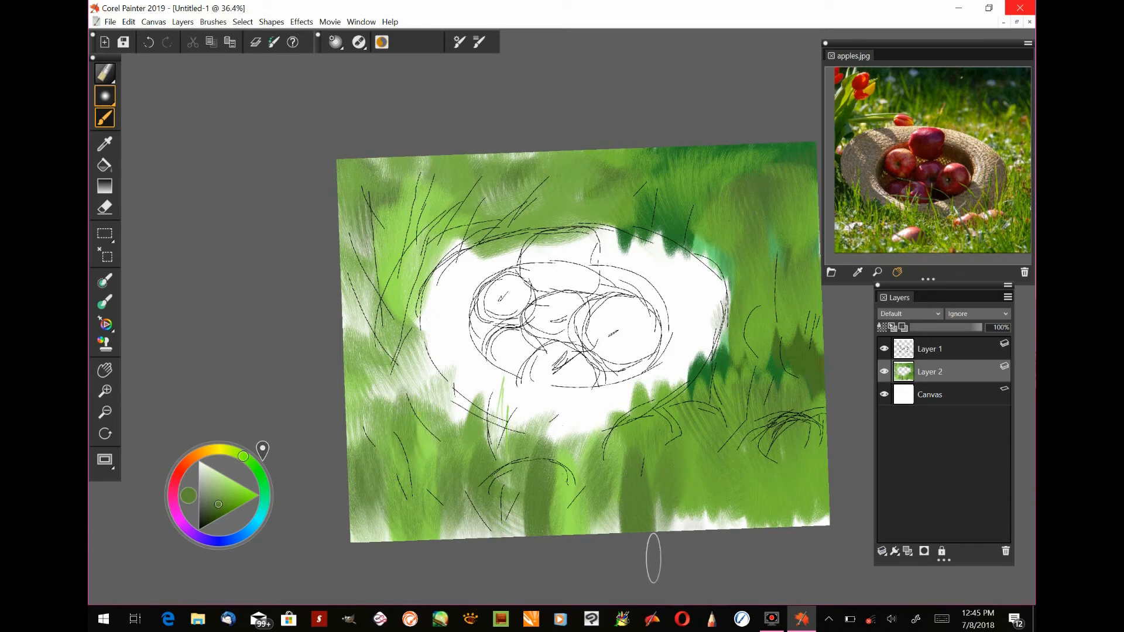
# Paint olive-green vertical strokes along the lower-right edge of the grass
pyautogui.moveTo(714, 487)
pyautogui.mouseDown()
pyautogui.moveTo(715, 547)
pyautogui.moveTo(725, 547)
pyautogui.mouseUp()
pyautogui.moveTo(744, 480)
pyautogui.mouseDown()
pyautogui.moveTo(746, 547)
pyautogui.moveTo(761, 547)
pyautogui.mouseUp()
pyautogui.moveTo(819, 468); pyautogui.dragTo(826, 555)
pyautogui.moveTo(668, 518); pyautogui.dragTo(665, 497)
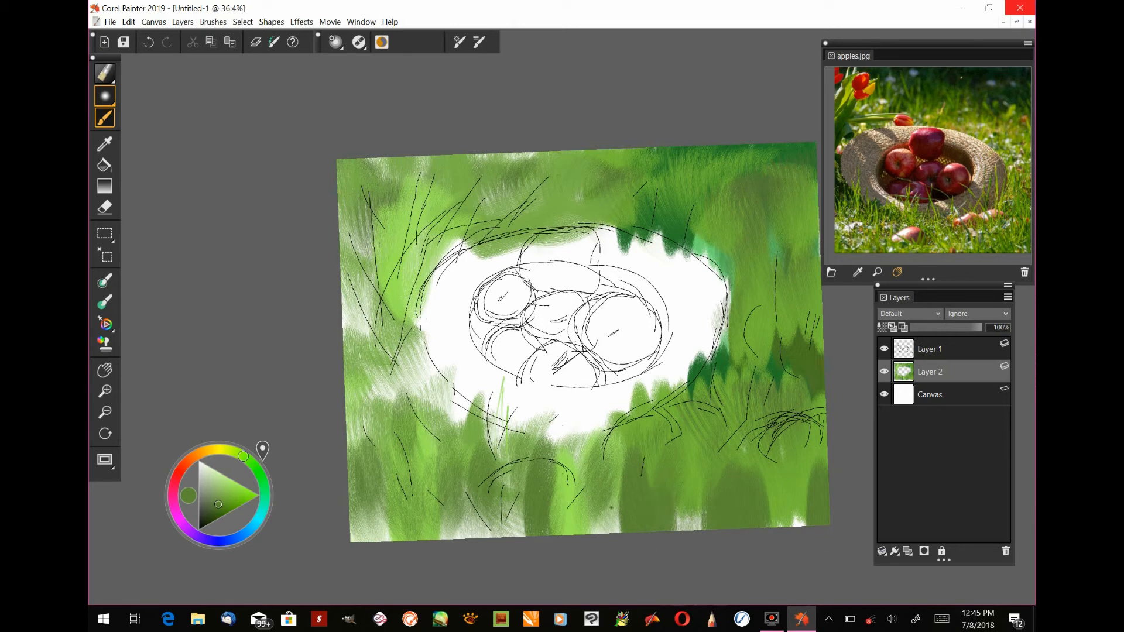
pyautogui.moveTo(612, 524); pyautogui.dragTo(606, 486)
# Shift the colour to a cooler dark green and paint vertical strokes in the centre and right foreground
pyautogui.click(257, 470)
pyautogui.moveTo(481, 527)
pyautogui.mouseDown()
pyautogui.moveTo(487, 469)
pyautogui.moveTo(511, 482)
pyautogui.mouseUp()
pyautogui.moveTo(528, 524); pyautogui.dragTo(525, 484)
pyautogui.moveTo(686, 528); pyautogui.dragTo(687, 481)
pyautogui.moveTo(702, 527); pyautogui.dragTo(705, 477)
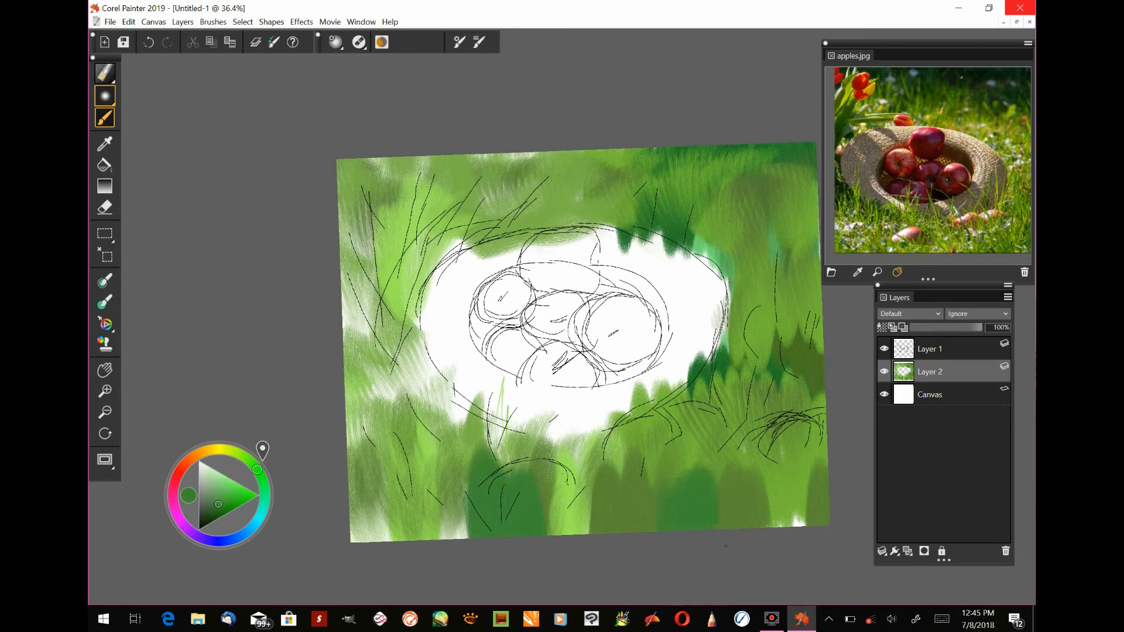
pyautogui.moveTo(803, 527); pyautogui.dragTo(796, 485)
pyautogui.moveTo(793, 524)
pyautogui.mouseDown()
pyautogui.moveTo(797, 479)
pyautogui.moveTo(771, 479)
pyautogui.mouseUp()
# Paint cool dark green strokes over the lower-left foreground and up the hat's left side
pyautogui.moveTo(372, 540)
pyautogui.mouseDown()
pyautogui.moveTo(369, 479)
pyautogui.moveTo(389, 477)
pyautogui.mouseUp()
pyautogui.moveTo(417, 539); pyautogui.dragTo(414, 472)
pyautogui.moveTo(445, 538)
pyautogui.mouseDown()
pyautogui.moveTo(447, 472)
pyautogui.moveTo(463, 452)
pyautogui.mouseUp()
pyautogui.moveTo(386, 436); pyautogui.dragTo(384, 322)
pyautogui.moveTo(365, 462)
pyautogui.mouseDown()
pyautogui.moveTo(363, 334)
pyautogui.moveTo(353, 354)
pyautogui.mouseUp()
pyautogui.moveTo(423, 434)
pyautogui.mouseDown()
pyautogui.moveTo(421, 315)
pyautogui.moveTo(433, 345)
pyautogui.mouseUp()
pyautogui.moveTo(465, 459); pyautogui.dragTo(463, 360)
pyautogui.moveTo(480, 483); pyautogui.dragTo(477, 393)
# Pick an orange and paint patches in the upper-right grass, at the hat's lower left and above its left rim
pyautogui.moveTo(219, 504); pyautogui.dragTo(230, 492)
pyautogui.moveTo(722, 255)
pyautogui.mouseDown()
pyautogui.moveTo(747, 169)
pyautogui.moveTo(761, 234)
pyautogui.mouseUp()
pyautogui.moveTo(389, 433)
pyautogui.mouseDown()
pyautogui.moveTo(413, 338)
pyautogui.moveTo(447, 439)
pyautogui.mouseUp()
pyautogui.moveTo(445, 249); pyautogui.dragTo(453, 202)
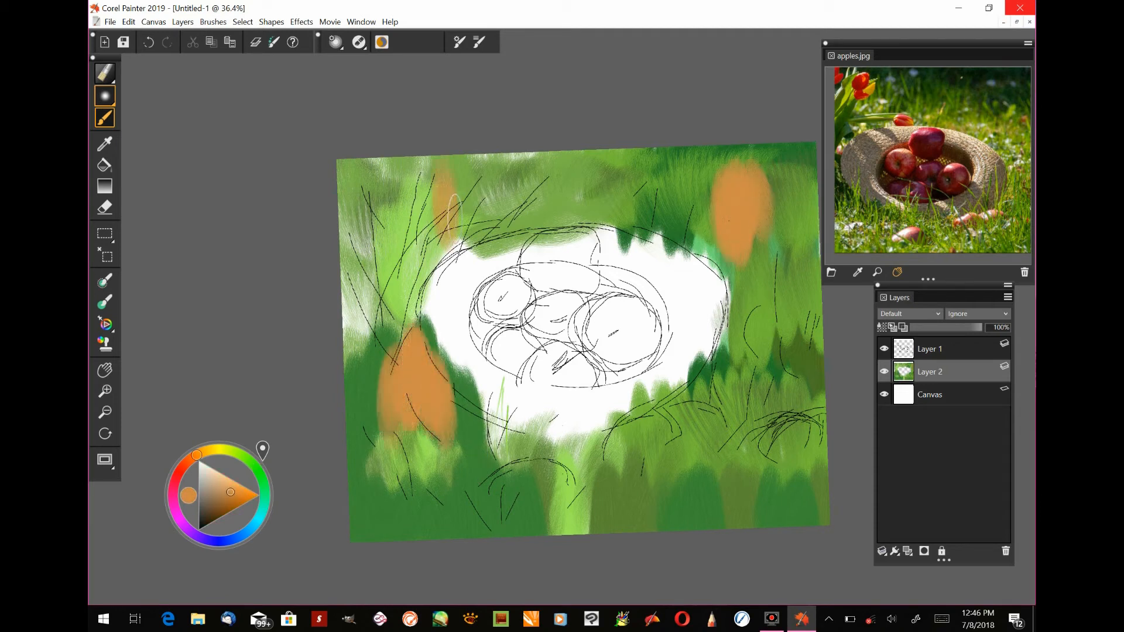
# Pick a muted purple and paint patches across the upper-left corner behind the hat
pyautogui.click(190, 532)
pyautogui.click(213, 503)
pyautogui.moveTo(213, 503); pyautogui.dragTo(209, 496)
pyautogui.click(200, 538)
pyautogui.click(211, 500)
pyautogui.moveTo(429, 159)
pyautogui.mouseDown()
pyautogui.moveTo(413, 222)
pyautogui.moveTo(368, 193)
pyautogui.moveTo(348, 246)
pyautogui.mouseUp()
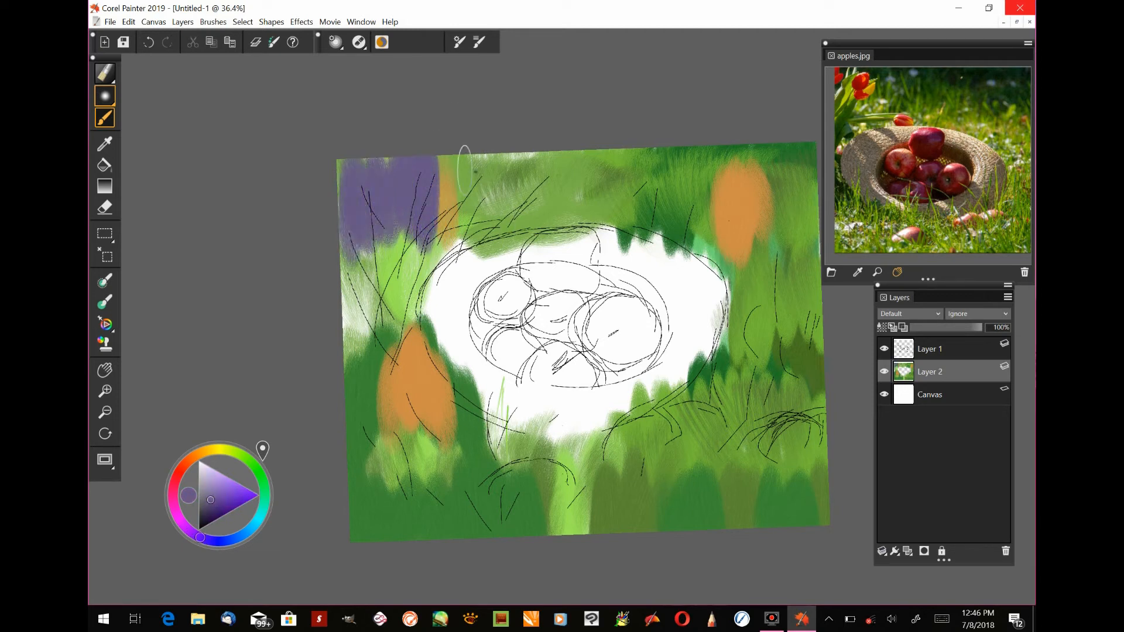
pyautogui.moveTo(474, 164); pyautogui.dragTo(502, 199)
# Switch to the Coarse Oily Blender 2 from the Blenders category and blend the dark green patch at the hat's right
pyautogui.click(105, 72)
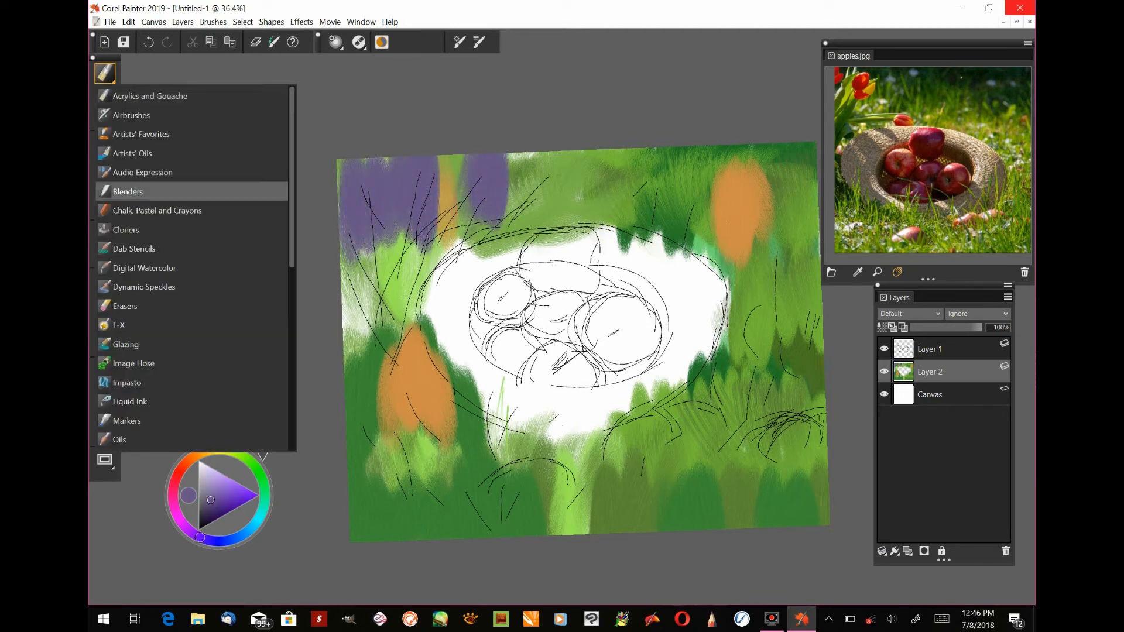
pyautogui.click(128, 191)
pyautogui.click(105, 95)
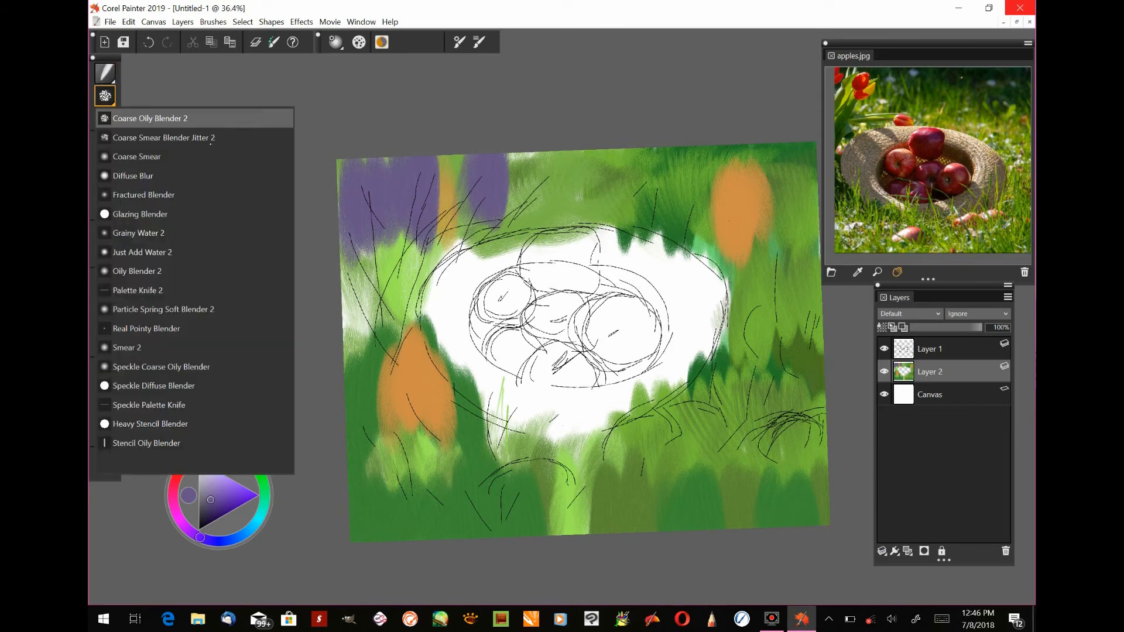
pyautogui.click(180, 117)
pyautogui.moveTo(788, 363)
pyautogui.mouseDown()
pyautogui.moveTo(801, 409)
pyautogui.moveTo(816, 413)
pyautogui.moveTo(794, 344)
pyautogui.mouseUp()
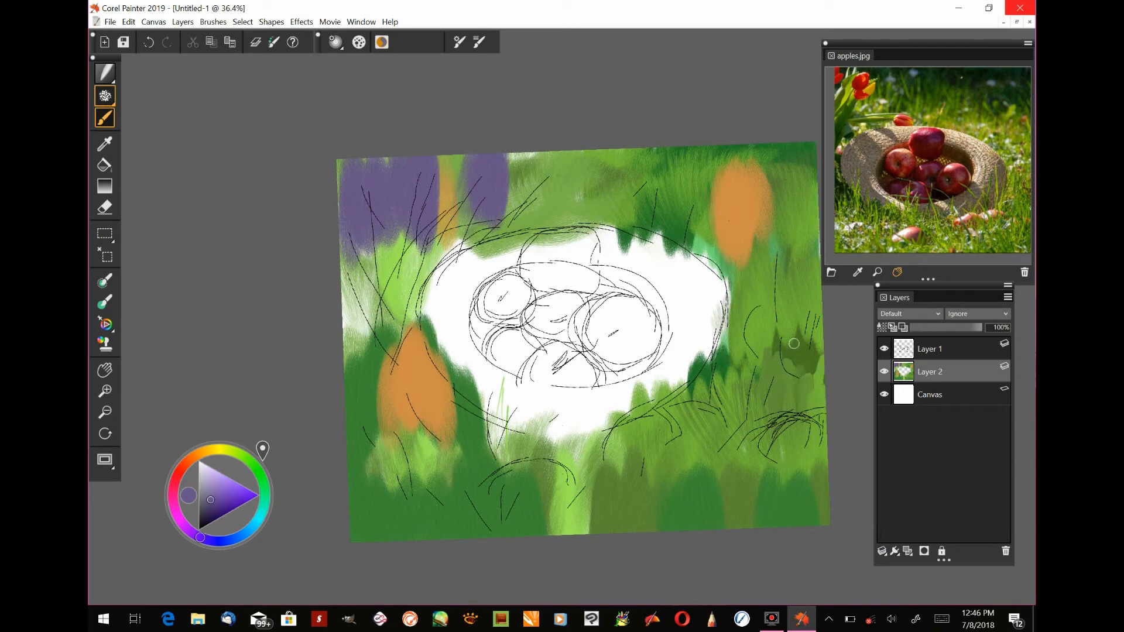
# Set the blender's bristle thickness to 62% and hair scale to 561%, blending the foreground grass to test it
pyautogui.click(460, 42)
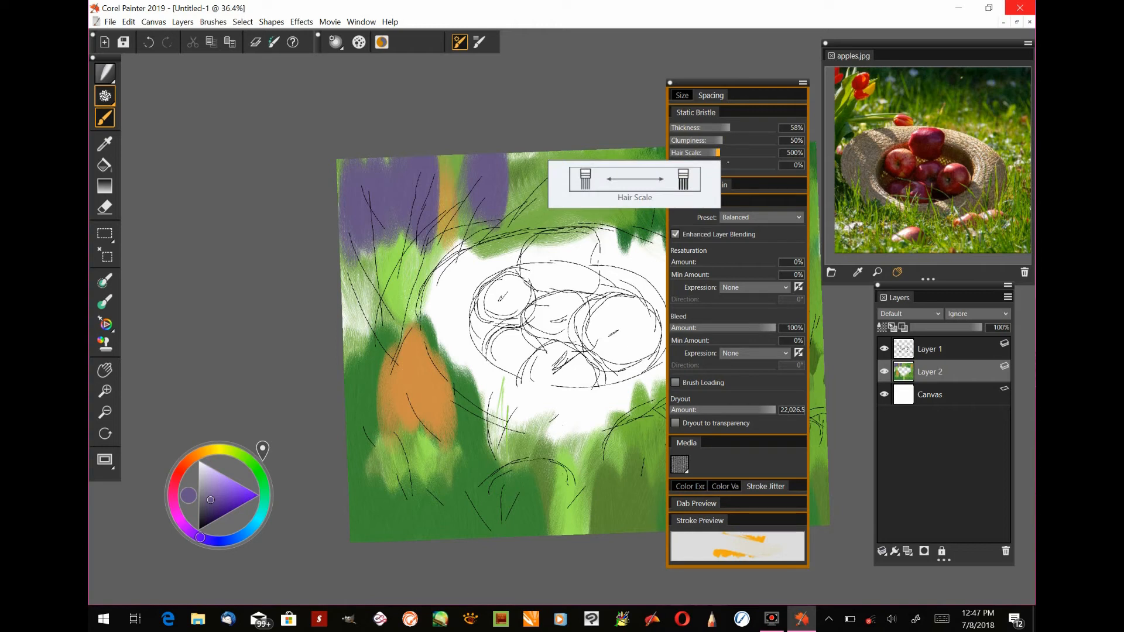
pyautogui.moveTo(593, 464)
pyautogui.mouseDown()
pyautogui.moveTo(610, 488)
pyautogui.moveTo(642, 425)
pyautogui.moveTo(600, 448)
pyautogui.moveTo(570, 498)
pyautogui.mouseUp()
pyautogui.click(735, 128)
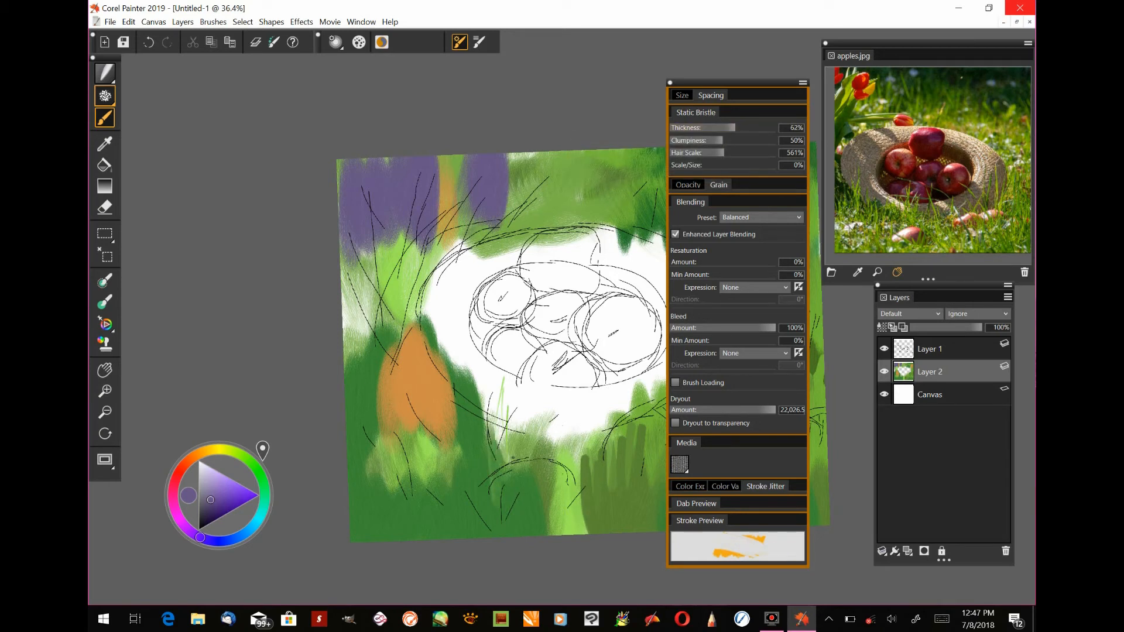
# Blend the centre foreground greens upward with short vertical strokes to form grass blades below the hat
pyautogui.moveTo(519, 511); pyautogui.dragTo(502, 435)
pyautogui.moveTo(530, 507); pyautogui.dragTo(517, 446)
pyautogui.moveTo(551, 527); pyautogui.dragTo(530, 451)
pyautogui.moveTo(585, 532); pyautogui.dragTo(579, 483)
pyautogui.moveTo(559, 518); pyautogui.dragTo(553, 477)
pyautogui.moveTo(531, 505); pyautogui.dragTo(527, 467)
pyautogui.moveTo(497, 502); pyautogui.dragTo(456, 407)
pyautogui.moveTo(486, 439); pyautogui.dragTo(485, 386)
pyautogui.moveTo(515, 443)
pyautogui.mouseDown()
pyautogui.moveTo(514, 403)
pyautogui.moveTo(530, 413)
pyautogui.mouseUp()
pyautogui.moveTo(503, 503)
pyautogui.mouseDown()
pyautogui.moveTo(502, 436)
pyautogui.moveTo(525, 461)
pyautogui.mouseUp()
pyautogui.moveTo(556, 522); pyautogui.dragTo(555, 472)
pyautogui.moveTo(586, 510)
pyautogui.mouseDown()
pyautogui.moveTo(587, 493)
pyautogui.moveTo(609, 482)
pyautogui.moveTo(591, 479)
pyautogui.mouseUp()
# Switch the blending preset to Fade, resize the blender and blend the lower part of the left orange patch into the greens
pyautogui.click(761, 217)
pyautogui.click(740, 239)
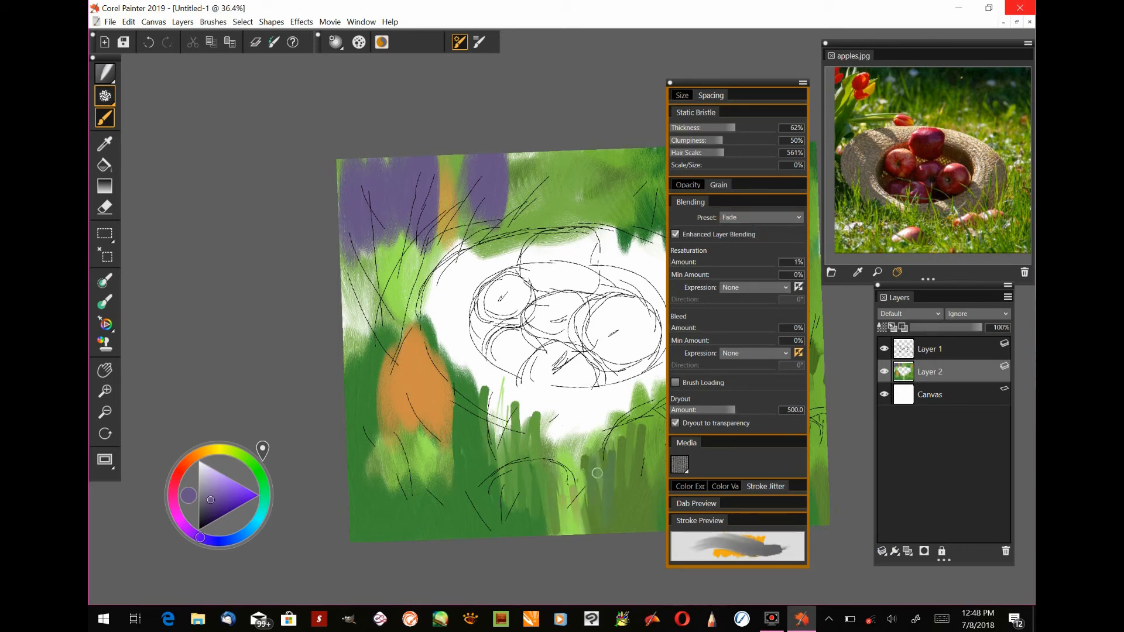
pyautogui.moveTo(458, 306); pyautogui.dragTo(456, 341)
pyautogui.moveTo(474, 404)
pyautogui.keyDown('ctrl'); pyautogui.keyDown('alt'); pyautogui.mouseDown()
pyautogui.moveTo(450, 405)
pyautogui.moveTo(456, 441)
pyautogui.mouseUp(); pyautogui.keyUp('alt'); pyautogui.keyUp('ctrl')
pyautogui.moveTo(454, 374); pyautogui.dragTo(443, 489)
pyautogui.moveTo(439, 395); pyautogui.dragTo(438, 492)
pyautogui.moveTo(425, 398)
pyautogui.mouseDown()
pyautogui.moveTo(422, 487)
pyautogui.moveTo(407, 480)
pyautogui.mouseUp()
pyautogui.moveTo(395, 422); pyautogui.dragTo(393, 480)
pyautogui.moveTo(374, 438); pyautogui.dragTo(372, 481)
pyautogui.moveTo(384, 395); pyautogui.dragTo(380, 491)
pyautogui.moveTo(410, 413); pyautogui.dragTo(409, 501)
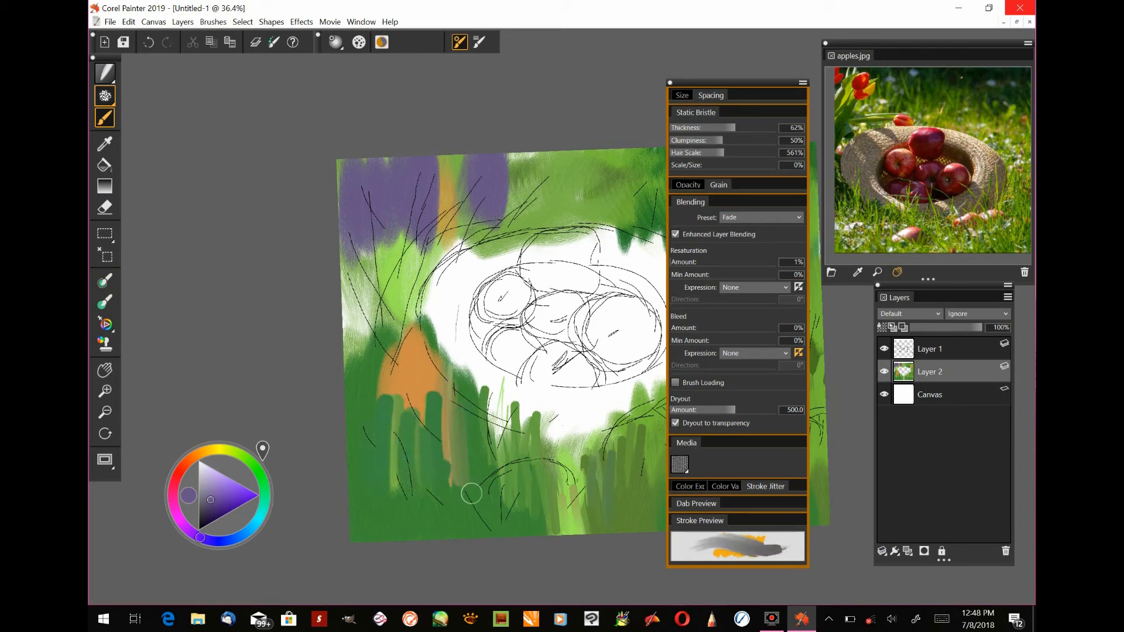
# Set the bristle clumpiness to 36% and pull more vertical blending strokes through the orange patch at the hat's left
pyautogui.moveTo(723, 140); pyautogui.dragTo(707, 140)
pyautogui.moveTo(452, 391); pyautogui.dragTo(465, 465)
pyautogui.moveTo(471, 412); pyautogui.dragTo(486, 486)
pyautogui.moveTo(409, 391); pyautogui.dragTo(388, 466)
pyautogui.moveTo(385, 360); pyautogui.dragTo(386, 463)
pyautogui.moveTo(394, 396)
pyautogui.mouseDown()
pyautogui.moveTo(395, 493)
pyautogui.moveTo(424, 460)
pyautogui.mouseUp()
pyautogui.moveTo(403, 342); pyautogui.dragTo(398, 439)
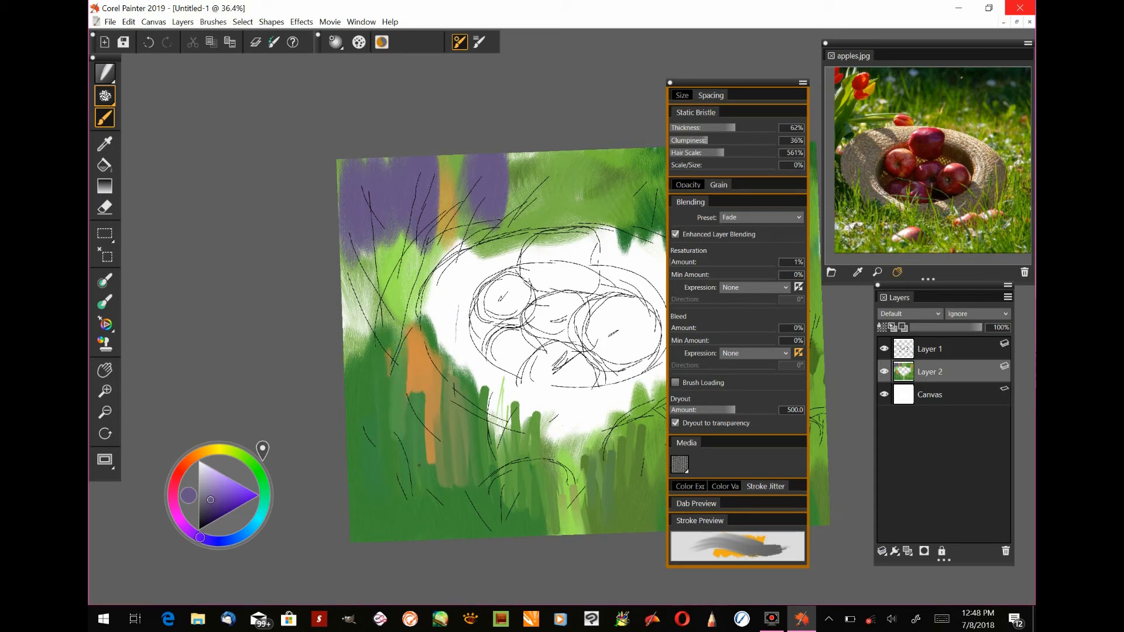
pyautogui.moveTo(417, 391); pyautogui.dragTo(417, 465)
# Change the blending preset, blend the area beside the hat's left rim and close the brush controls
pyautogui.click(760, 217)
pyautogui.click(755, 289)
pyautogui.moveTo(439, 418); pyautogui.dragTo(439, 377)
pyautogui.moveTo(439, 328)
pyautogui.mouseDown()
pyautogui.moveTo(442, 450)
pyautogui.moveTo(426, 378)
pyautogui.mouseUp()
pyautogui.click(669, 83)
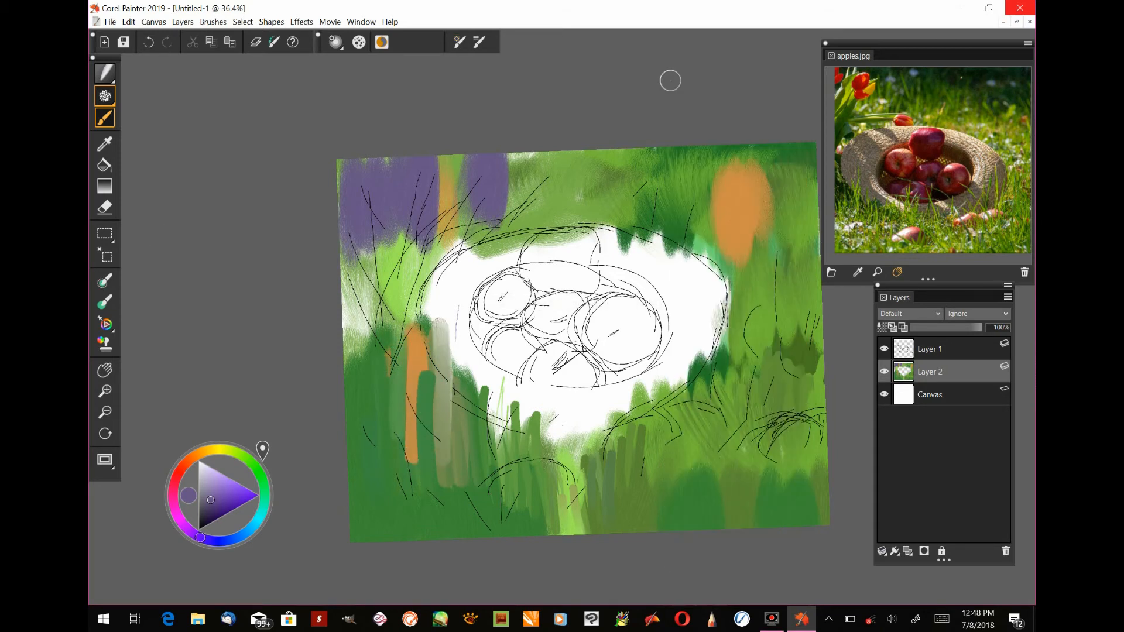
# Switch to the Oily Blender 2 and blend the greens at the hat's right and in the centre foreground
pyautogui.click(105, 95)
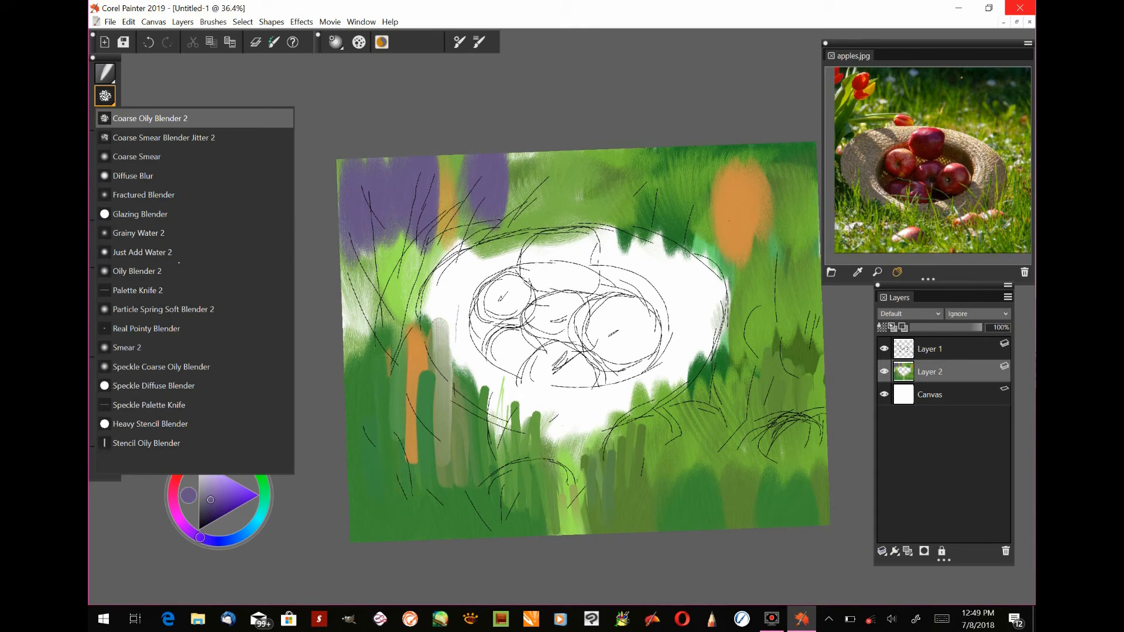
pyautogui.click(157, 272)
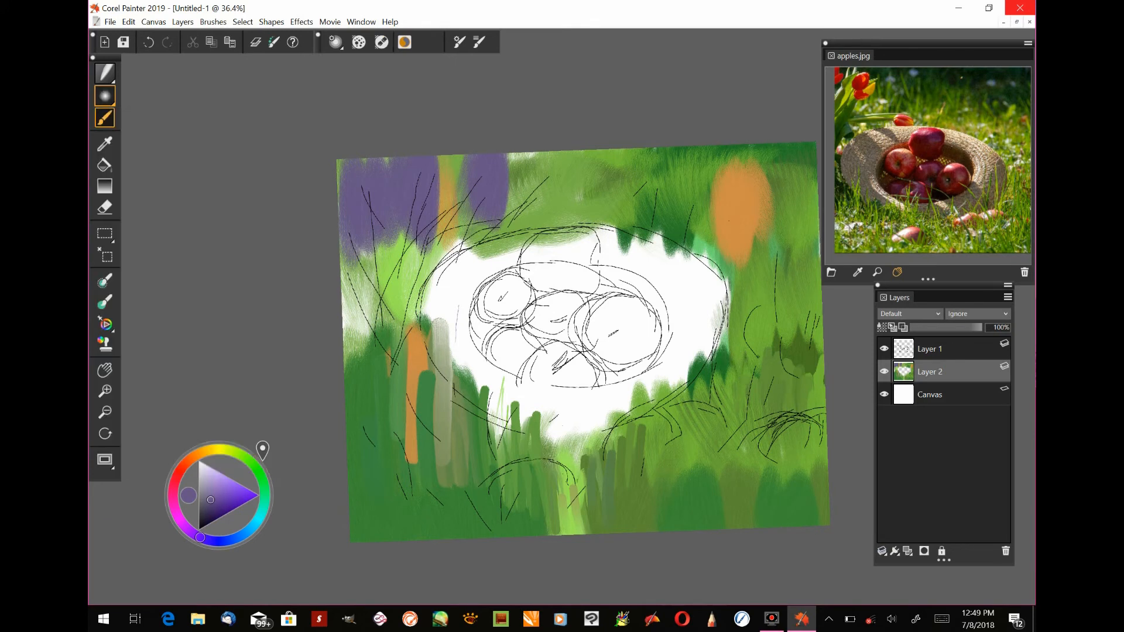
pyautogui.moveTo(779, 381)
pyautogui.mouseDown()
pyautogui.moveTo(783, 334)
pyautogui.moveTo(815, 379)
pyautogui.mouseUp()
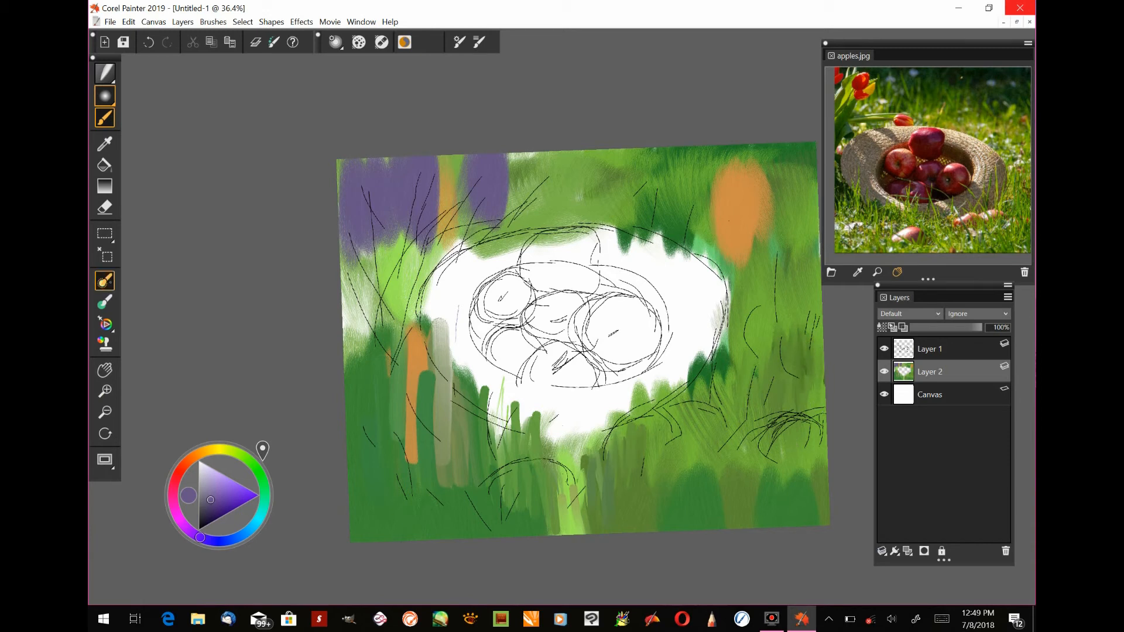
pyautogui.moveTo(551, 415)
pyautogui.mouseDown()
pyautogui.moveTo(560, 403)
pyautogui.moveTo(543, 456)
pyautogui.moveTo(545, 433)
pyautogui.mouseUp()
pyautogui.moveTo(585, 522); pyautogui.dragTo(569, 476)
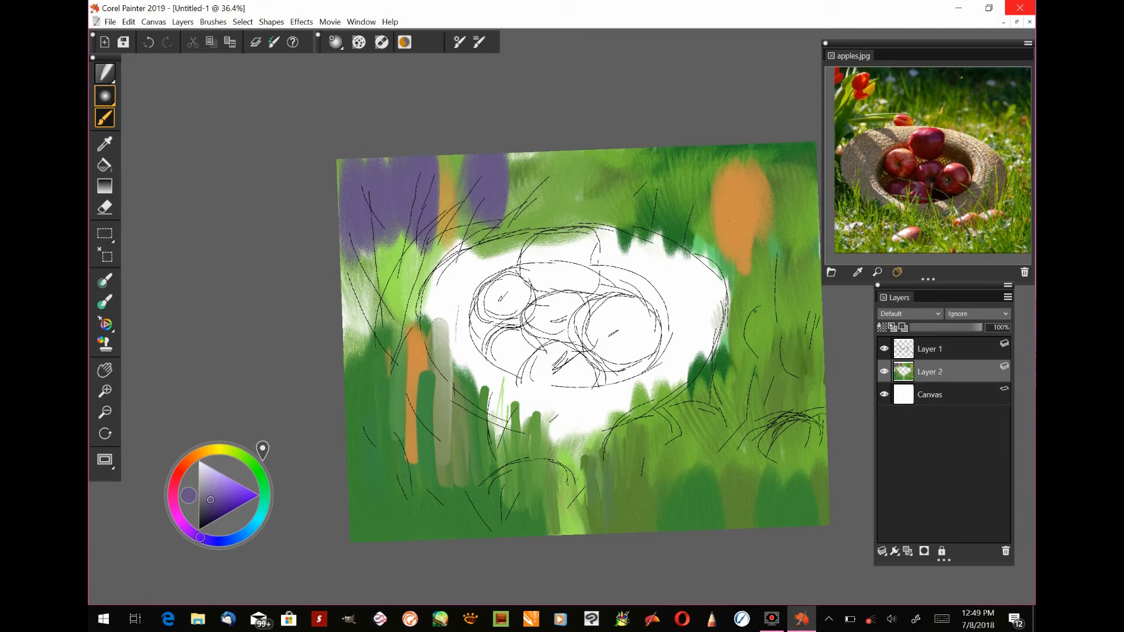
# Blend the orange patch in the upper-right grass vertically into the surrounding greens
pyautogui.moveTo(778, 204)
pyautogui.mouseDown()
pyautogui.moveTo(763, 169)
pyautogui.moveTo(759, 255)
pyautogui.mouseUp()
pyautogui.moveTo(738, 174)
pyautogui.mouseDown()
pyautogui.moveTo(736, 146)
pyautogui.moveTo(748, 140)
pyautogui.mouseUp()
pyautogui.moveTo(722, 205)
pyautogui.mouseDown()
pyautogui.moveTo(715, 151)
pyautogui.moveTo(726, 146)
pyautogui.mouseUp()
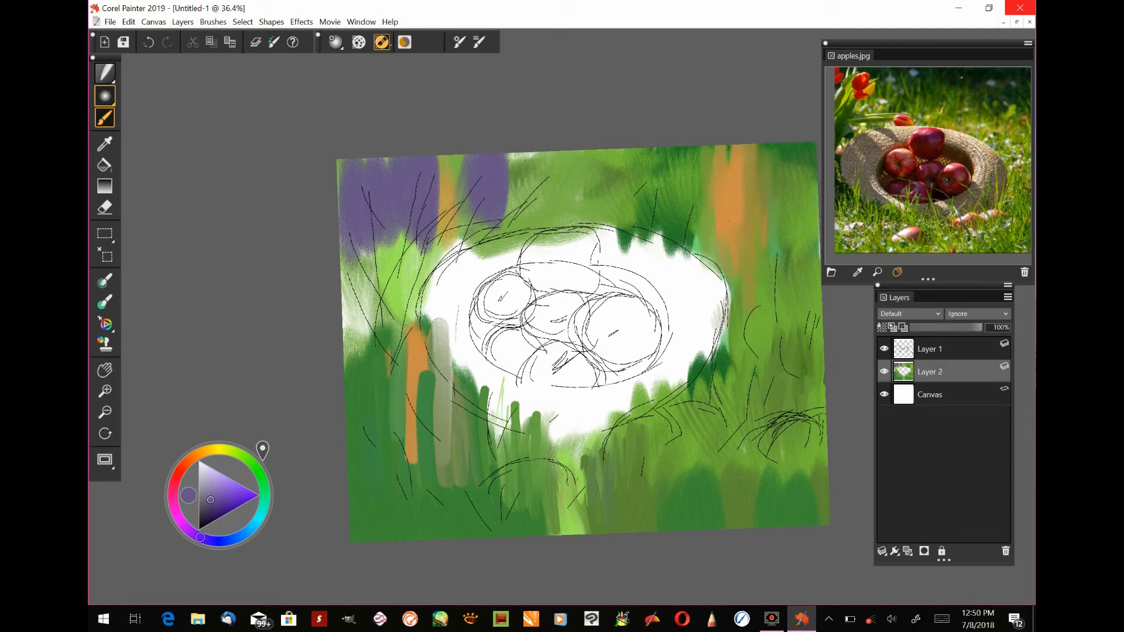
# Check the blender's RealBristle options and blend the orange streak at the hat's lower left into the greens
pyautogui.click(274, 42)
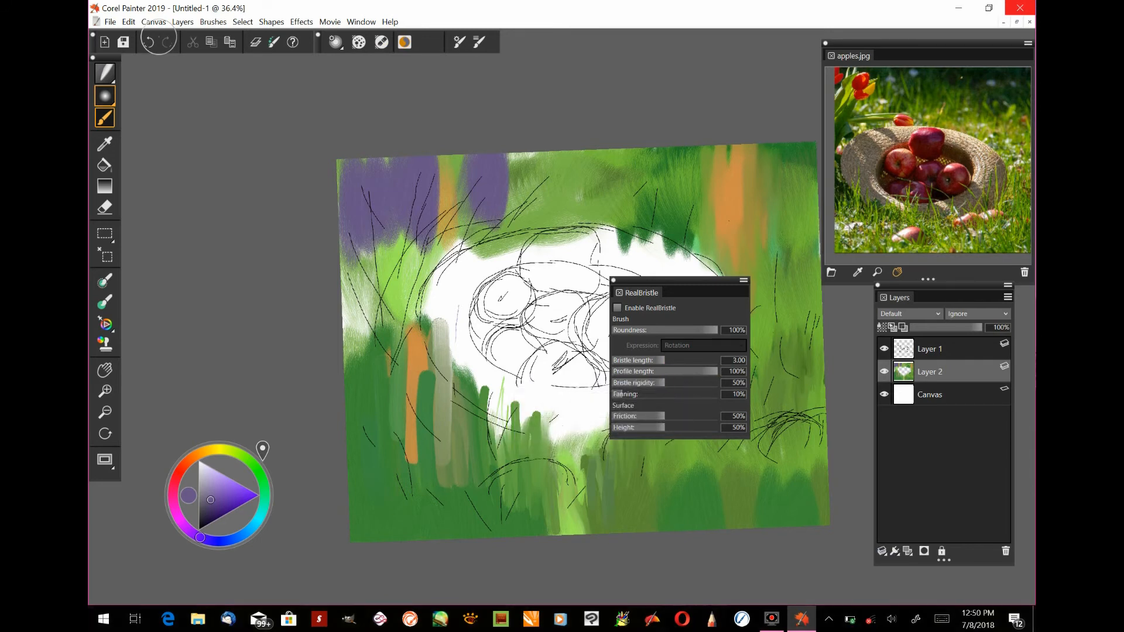
pyautogui.moveTo(622, 394); pyautogui.dragTo(645, 394)
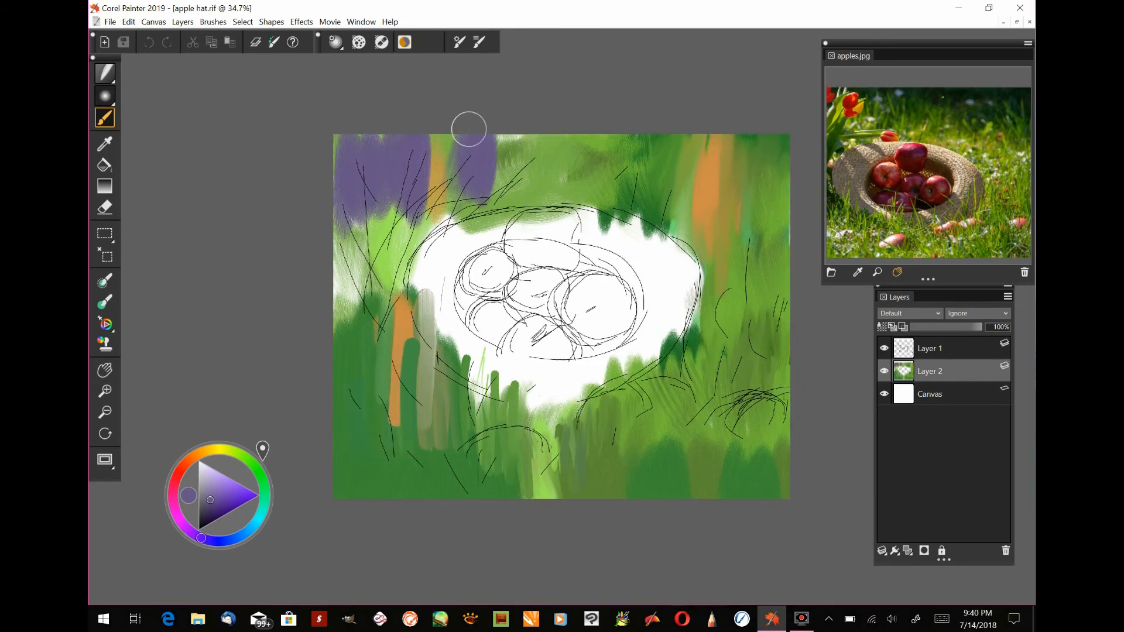
pyautogui.moveTo(419, 430)
pyautogui.mouseDown()
pyautogui.moveTo(421, 374)
pyautogui.moveTo(428, 404)
pyautogui.moveTo(403, 413)
pyautogui.moveTo(411, 338)
pyautogui.moveTo(393, 338)
pyautogui.moveTo(404, 301)
pyautogui.moveTo(374, 343)
pyautogui.moveTo(360, 392)
pyautogui.moveTo(385, 419)
pyautogui.mouseUp()
pyautogui.moveTo(466, 358)
pyautogui.mouseDown()
pyautogui.moveTo(477, 412)
pyautogui.moveTo(473, 371)
pyautogui.moveTo(505, 379)
pyautogui.mouseUp()
# Switch to the Particle Spring Soft Blender 2 and blend the foreground grass and the edges around the hat
pyautogui.click(105, 96)
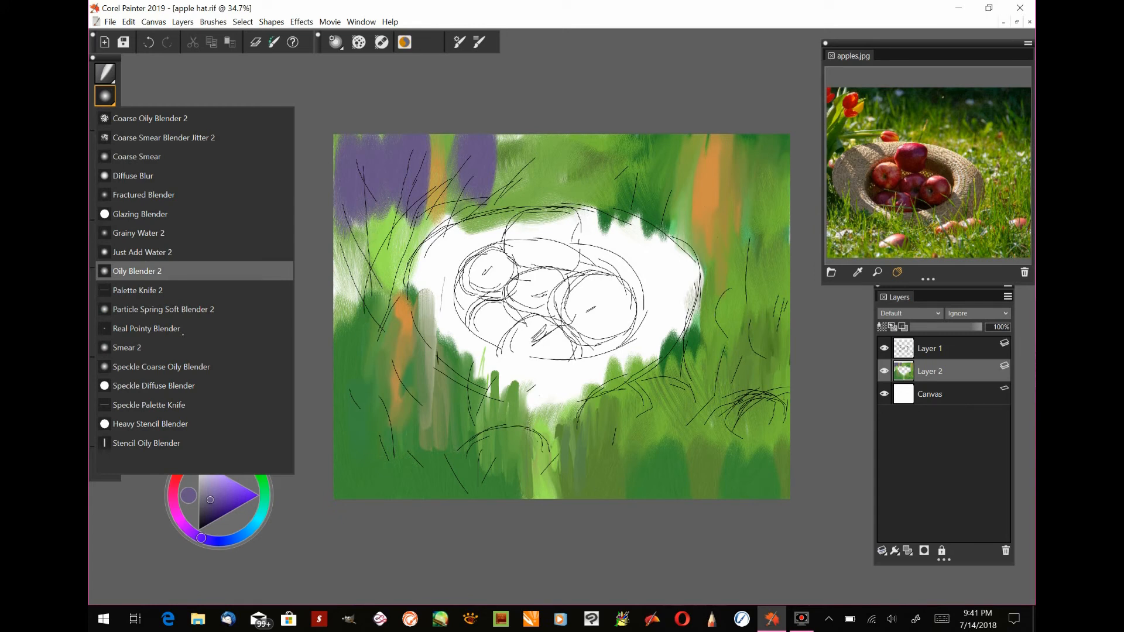
pyautogui.click(164, 309)
pyautogui.moveTo(686, 351); pyautogui.dragTo(696, 311)
pyautogui.moveTo(568, 429)
pyautogui.mouseDown()
pyautogui.moveTo(555, 417)
pyautogui.moveTo(590, 458)
pyautogui.mouseUp()
pyautogui.moveTo(536, 410); pyautogui.dragTo(535, 487)
pyautogui.moveTo(482, 358); pyautogui.dragTo(477, 427)
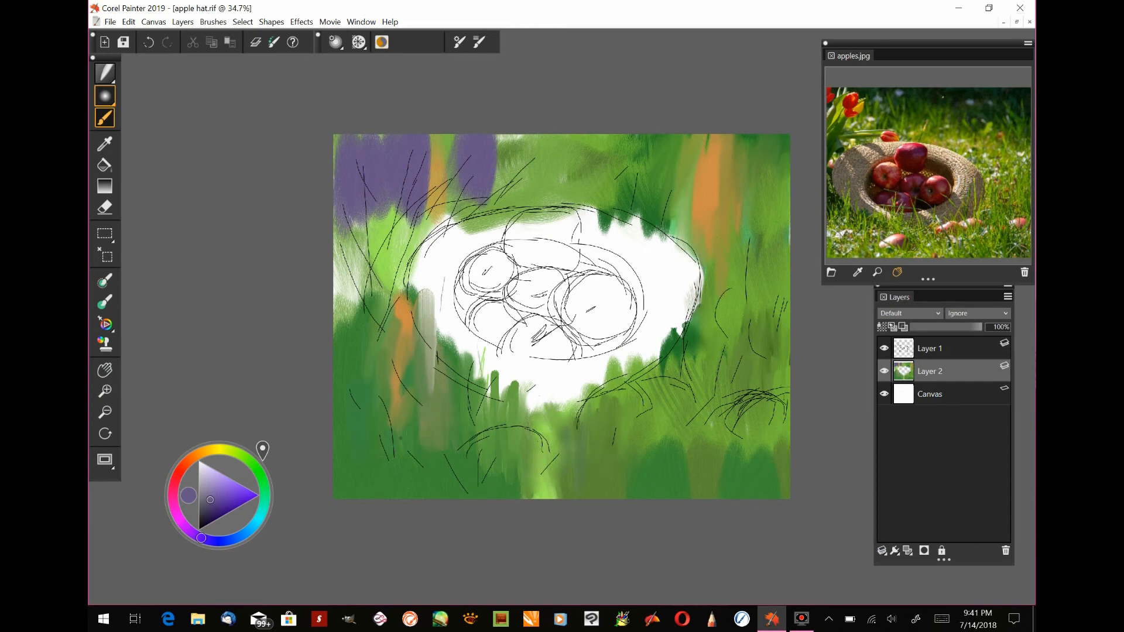
# Soft-blend the left orange streak, pull thin green strands over the hat's right rim and blend the upper-left purple and orange edges
pyautogui.moveTo(403, 340); pyautogui.dragTo(367, 376)
pyautogui.moveTo(642, 357); pyautogui.dragTo(673, 240)
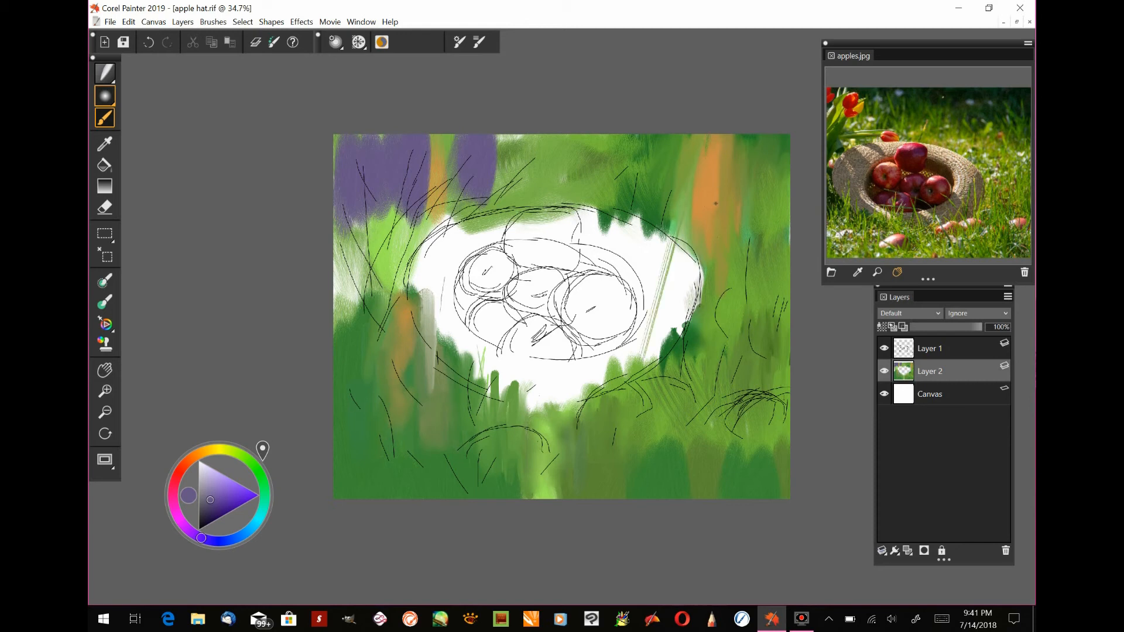
pyautogui.moveTo(497, 141); pyautogui.dragTo(503, 184)
pyautogui.moveTo(434, 144); pyautogui.dragTo(430, 188)
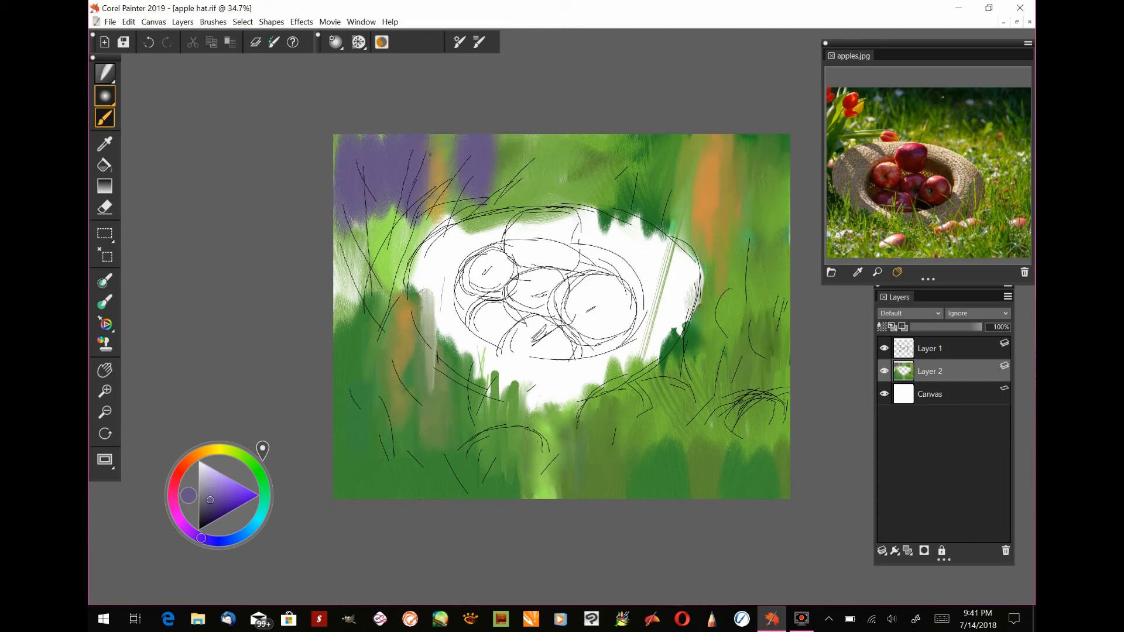
# Blend the left grass edge and drag thin green strands into the hat's right rim, center and lower edge
pyautogui.moveTo(369, 218); pyautogui.dragTo(339, 313)
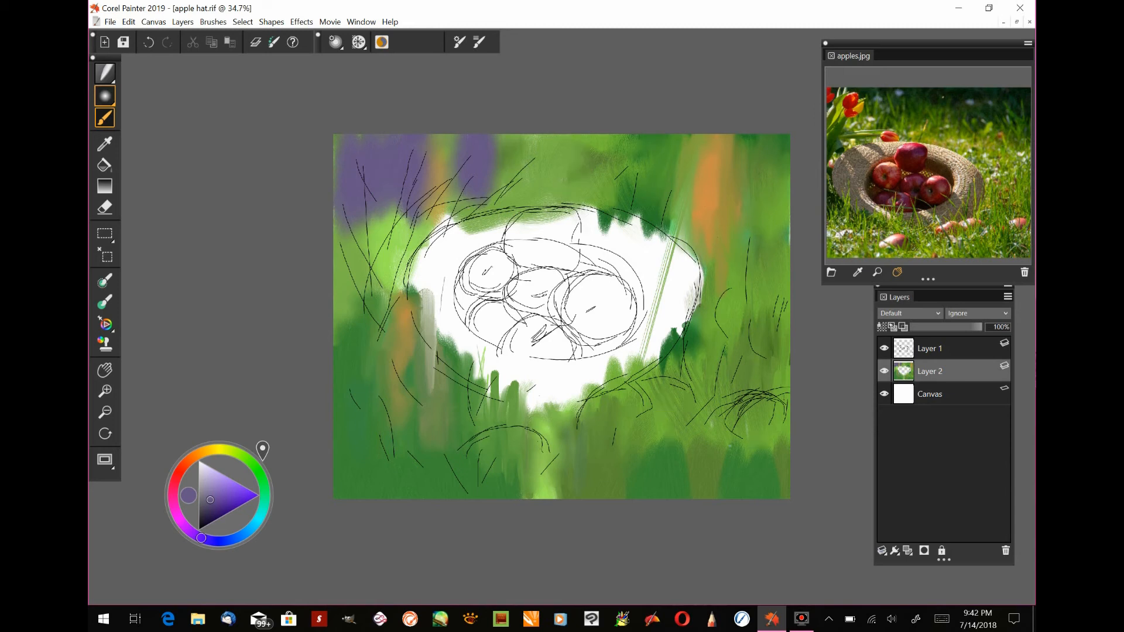
pyautogui.moveTo(682, 273); pyautogui.dragTo(684, 335)
pyautogui.moveTo(578, 264); pyautogui.dragTo(579, 407)
pyautogui.moveTo(567, 276); pyautogui.dragTo(568, 416)
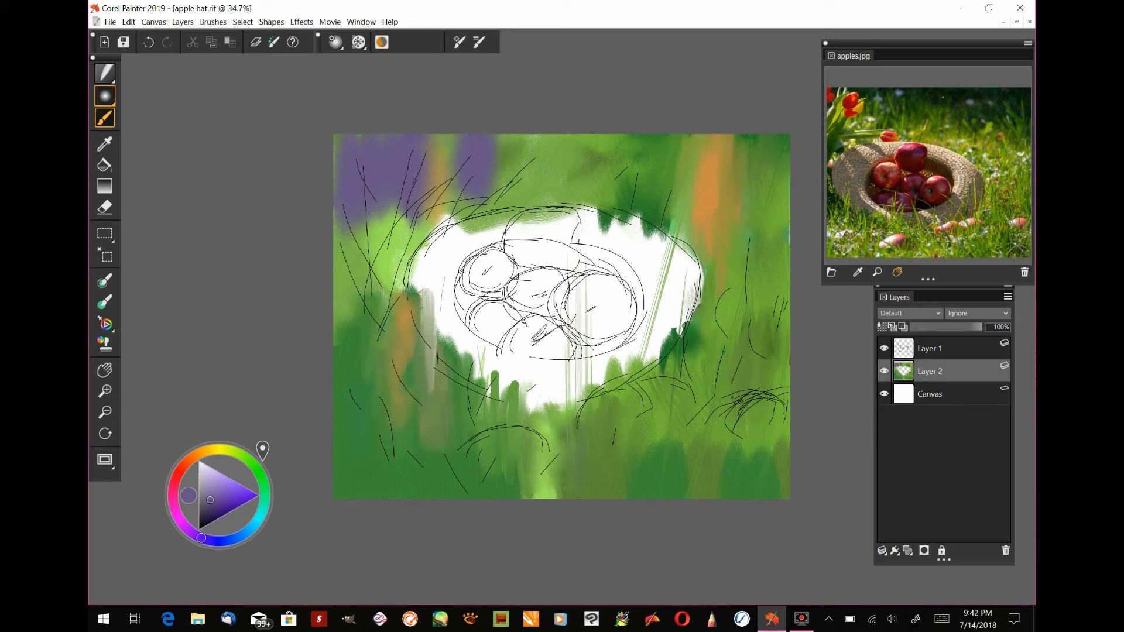
pyautogui.moveTo(496, 405); pyautogui.dragTo(496, 353)
pyautogui.moveTo(526, 417); pyautogui.dragTo(507, 369)
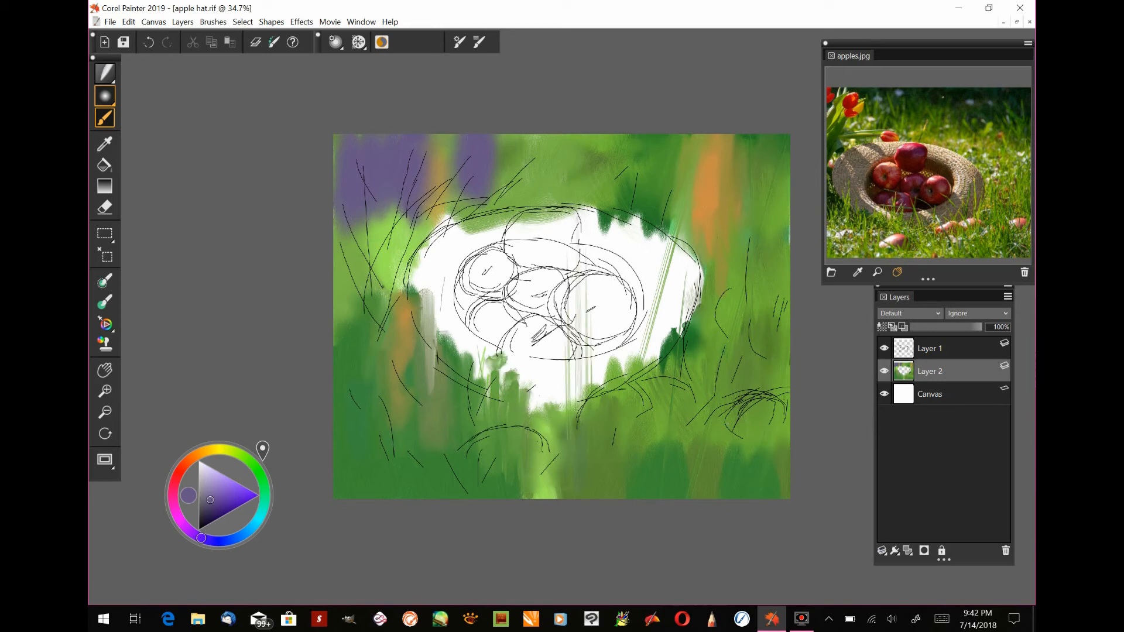
# Switch to the Mystic Mountain 2 Inch Blender and blend the purple and orange upper-left area, left grass and foreground greens
pyautogui.click(105, 73)
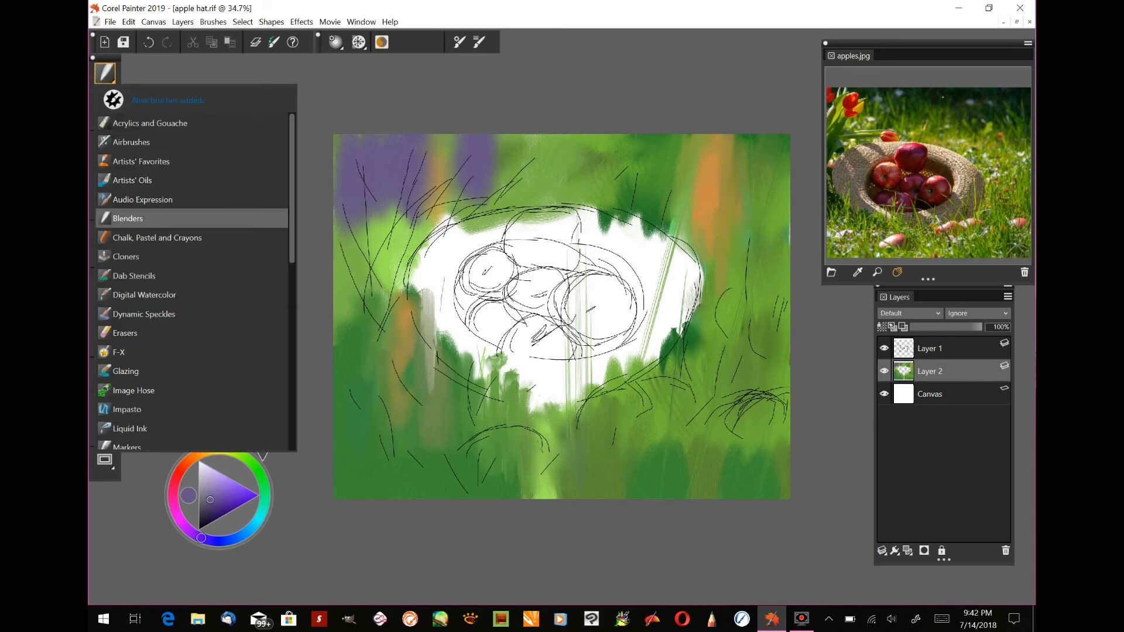
pyautogui.scroll(-3, 149, 429)
pyautogui.click(150, 428)
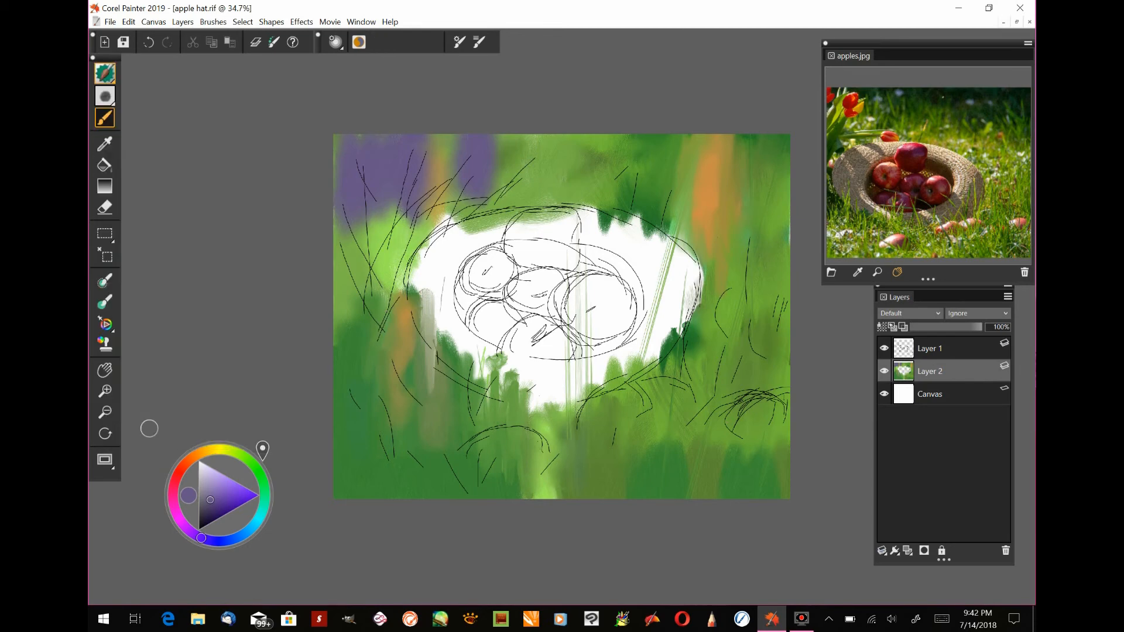
pyautogui.click(104, 73)
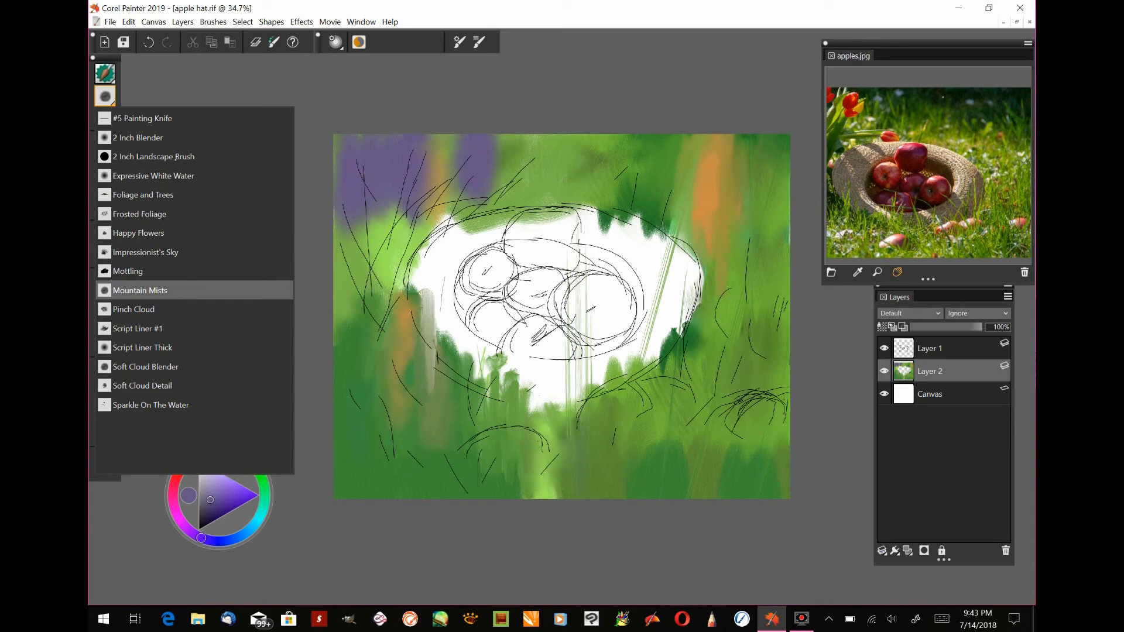
pyautogui.click(137, 138)
pyautogui.moveTo(433, 214)
pyautogui.mouseDown()
pyautogui.moveTo(428, 152)
pyautogui.moveTo(391, 240)
pyautogui.moveTo(360, 228)
pyautogui.moveTo(347, 253)
pyautogui.mouseUp()
pyautogui.moveTo(463, 187)
pyautogui.mouseDown()
pyautogui.moveTo(508, 170)
pyautogui.moveTo(403, 170)
pyautogui.moveTo(383, 302)
pyautogui.moveTo(509, 393)
pyautogui.moveTo(521, 502)
pyautogui.moveTo(673, 427)
pyautogui.moveTo(790, 433)
pyautogui.moveTo(772, 491)
pyautogui.moveTo(738, 412)
pyautogui.moveTo(686, 380)
pyautogui.moveTo(555, 491)
pyautogui.moveTo(527, 475)
pyautogui.moveTo(437, 467)
pyautogui.mouseUp()
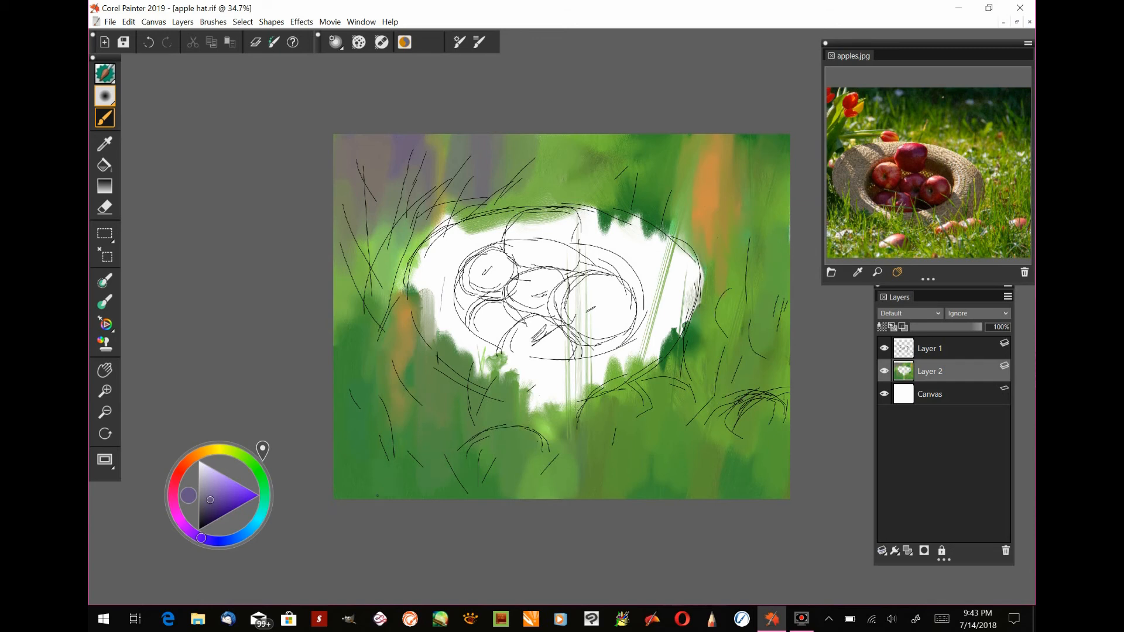
pyautogui.moveTo(771, 151); pyautogui.dragTo(776, 232)
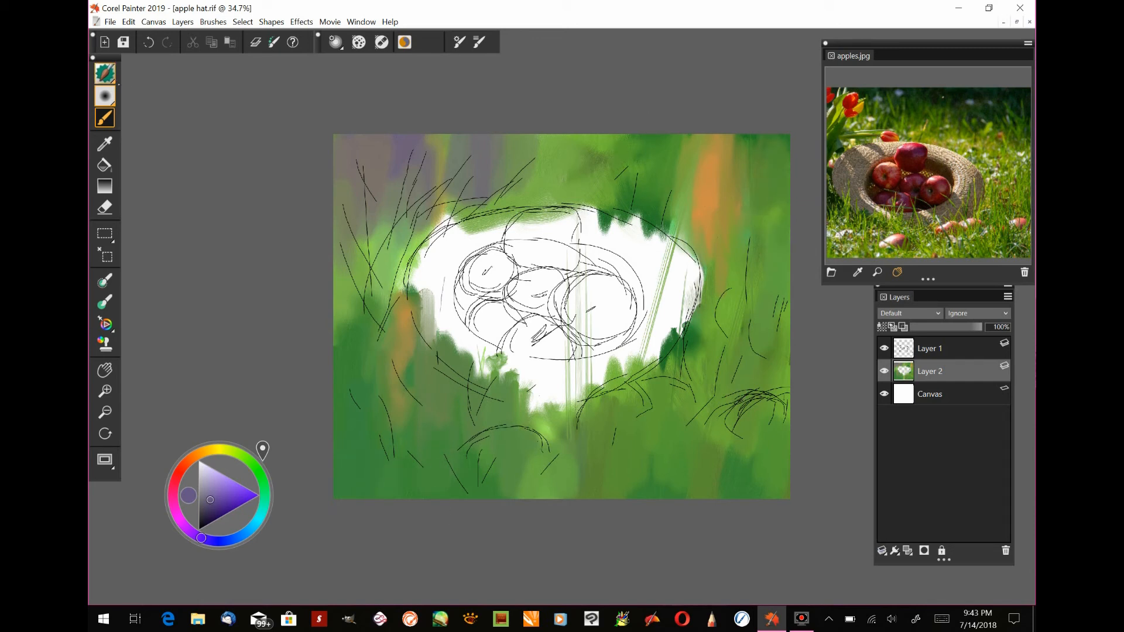
# Paint muted mid and dark greens across the upper background with the 2 Inch Landscape Brush
pyautogui.click(105, 73)
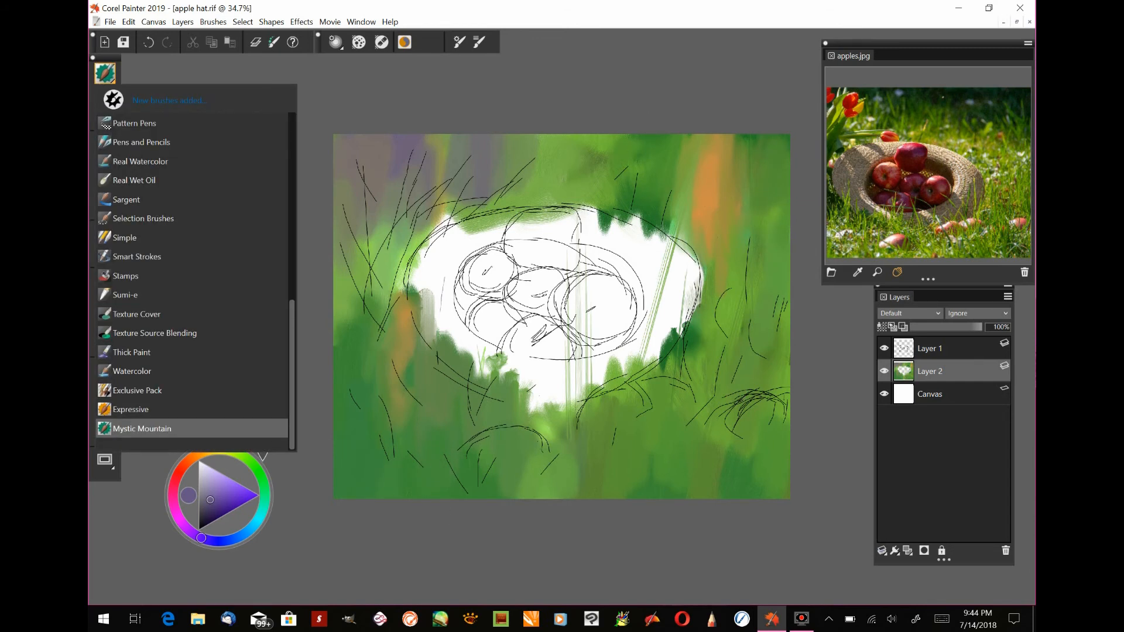
pyautogui.click(140, 428)
pyautogui.click(105, 95)
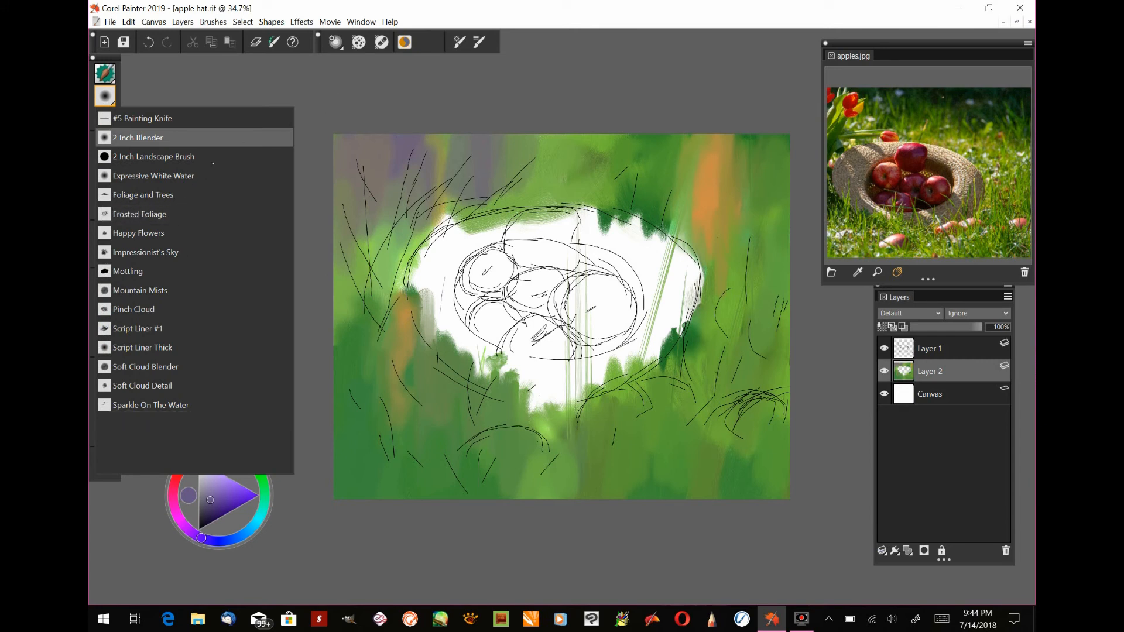
pyautogui.click(175, 157)
pyautogui.click(258, 470)
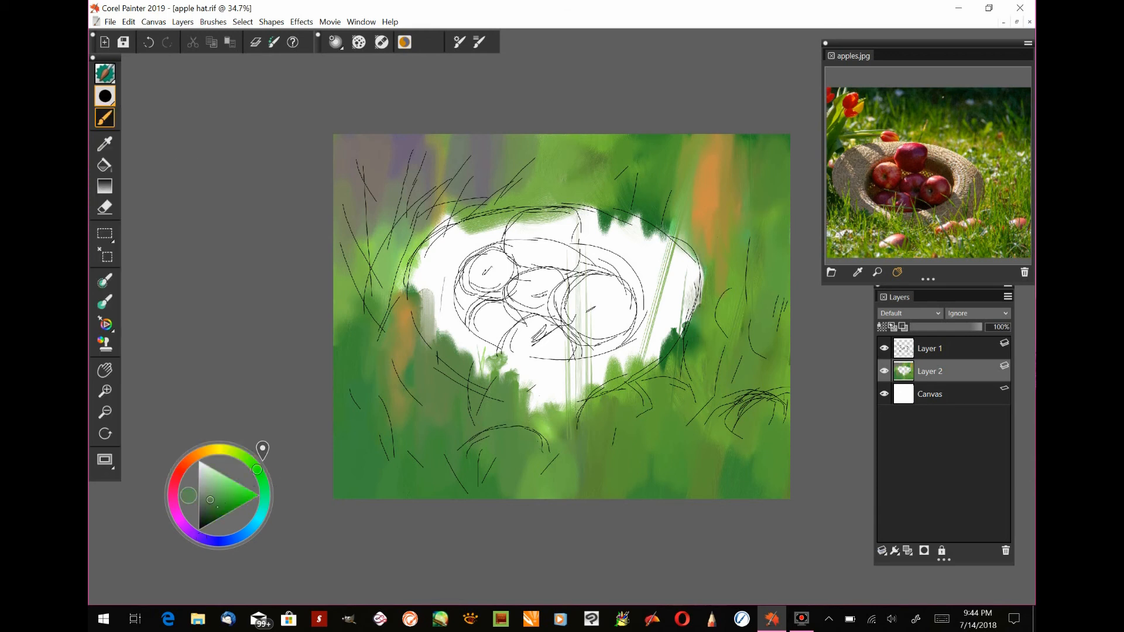
pyautogui.moveTo(530, 136)
pyautogui.mouseDown()
pyautogui.moveTo(529, 187)
pyautogui.moveTo(598, 181)
pyautogui.moveTo(445, 216)
pyautogui.moveTo(675, 194)
pyautogui.moveTo(683, 230)
pyautogui.mouseUp()
pyautogui.click(221, 487)
pyautogui.moveTo(639, 140)
pyautogui.mouseDown()
pyautogui.moveTo(635, 190)
pyautogui.moveTo(662, 159)
pyautogui.moveTo(626, 176)
pyautogui.mouseUp()
pyautogui.click(205, 502)
pyautogui.moveTo(726, 141); pyautogui.dragTo(779, 181)
# Blend the new background greens, the orange and purple accents and the foreground with the 2 Inch Blender
pyautogui.click(105, 96)
pyautogui.click(153, 133)
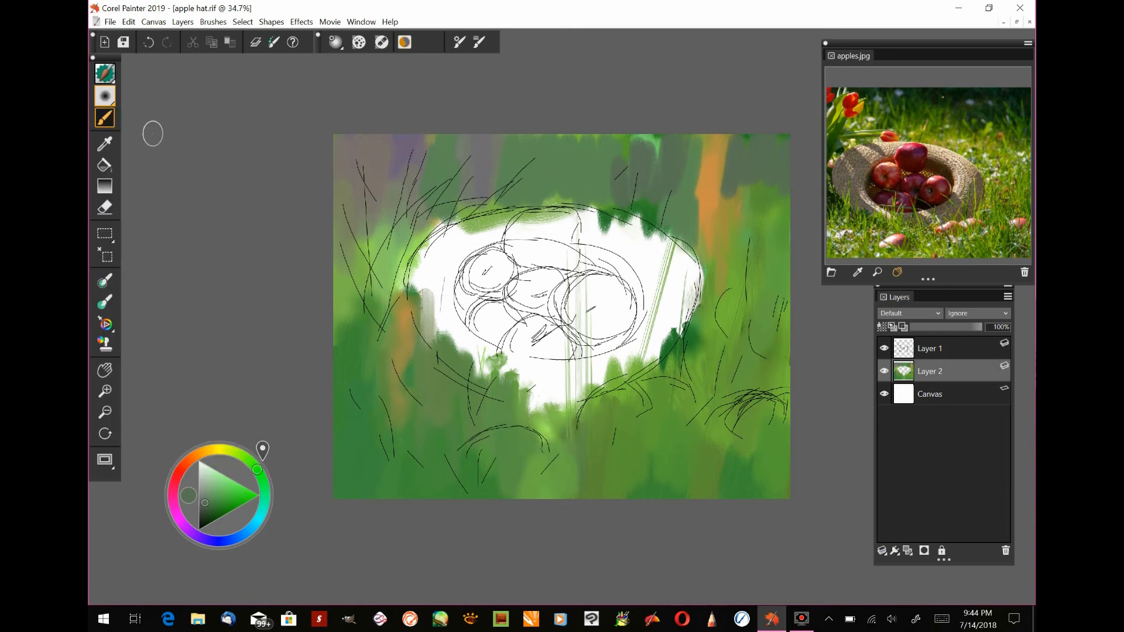
pyautogui.click(105, 95)
pyautogui.moveTo(728, 193)
pyautogui.mouseDown()
pyautogui.moveTo(757, 164)
pyautogui.moveTo(787, 221)
pyautogui.mouseUp()
pyautogui.moveTo(654, 141); pyautogui.dragTo(629, 216)
pyautogui.moveTo(704, 146); pyautogui.dragTo(705, 229)
pyautogui.moveTo(694, 170); pyautogui.dragTo(696, 140)
pyautogui.moveTo(583, 142); pyautogui.dragTo(547, 160)
pyautogui.moveTo(368, 218); pyautogui.dragTo(375, 282)
pyautogui.moveTo(395, 140)
pyautogui.mouseDown()
pyautogui.moveTo(385, 255)
pyautogui.moveTo(398, 288)
pyautogui.mouseUp()
pyautogui.moveTo(580, 451); pyautogui.dragTo(595, 525)
pyautogui.moveTo(765, 443); pyautogui.dragTo(767, 498)
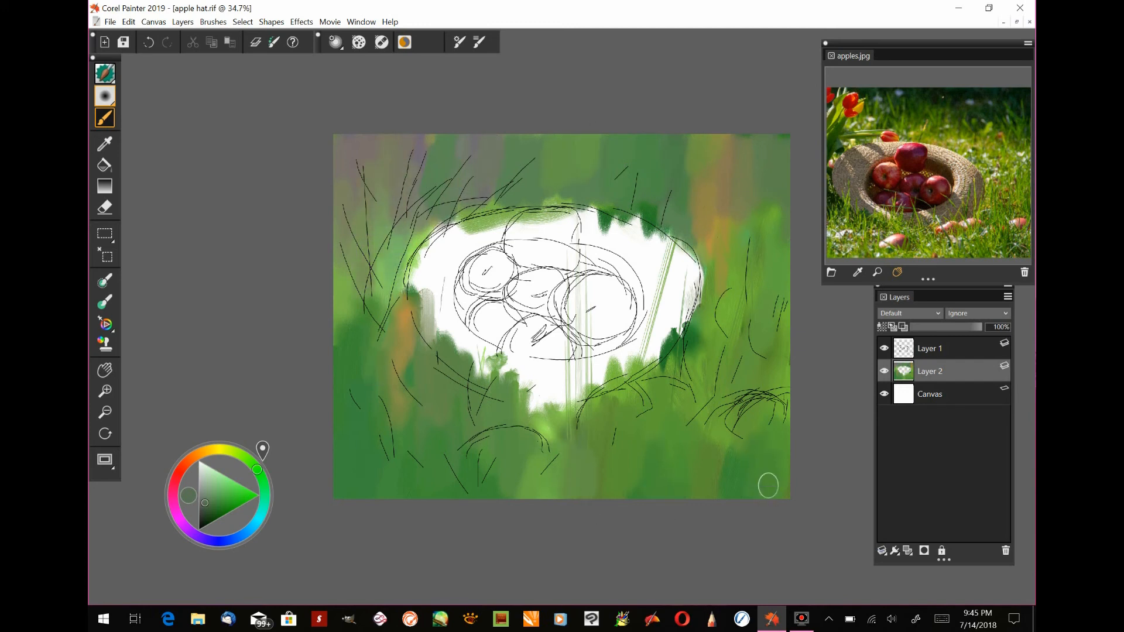
# Add a new layer above Layer 2 and block in the hat brim in muted brown with the 2 Inch Landscape Brush
pyautogui.click(907, 551)
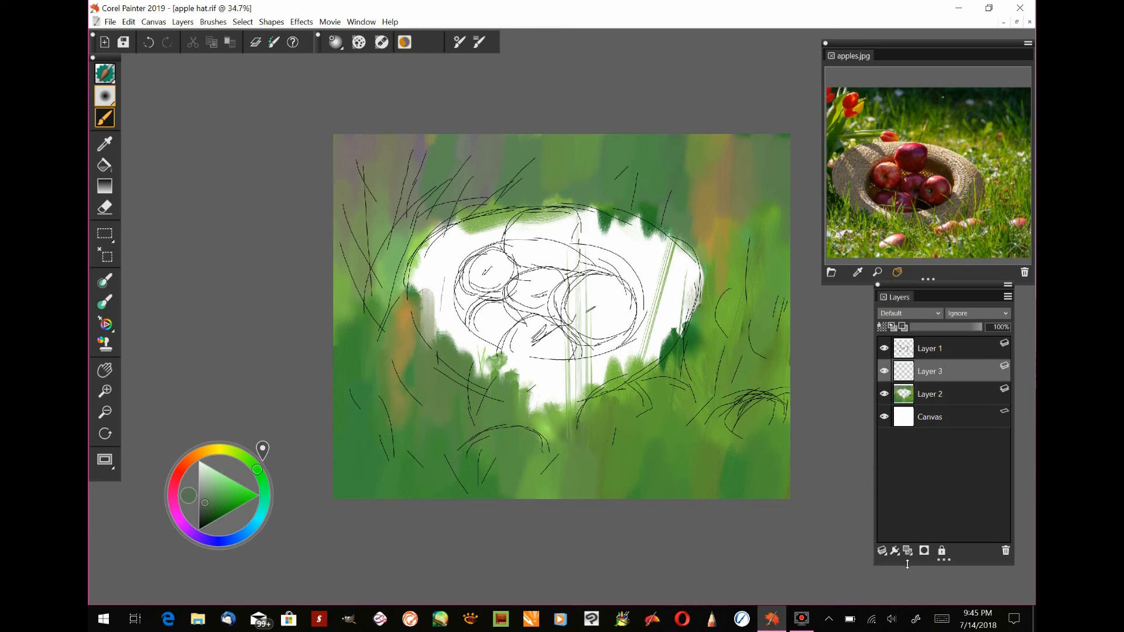
pyautogui.click(202, 452)
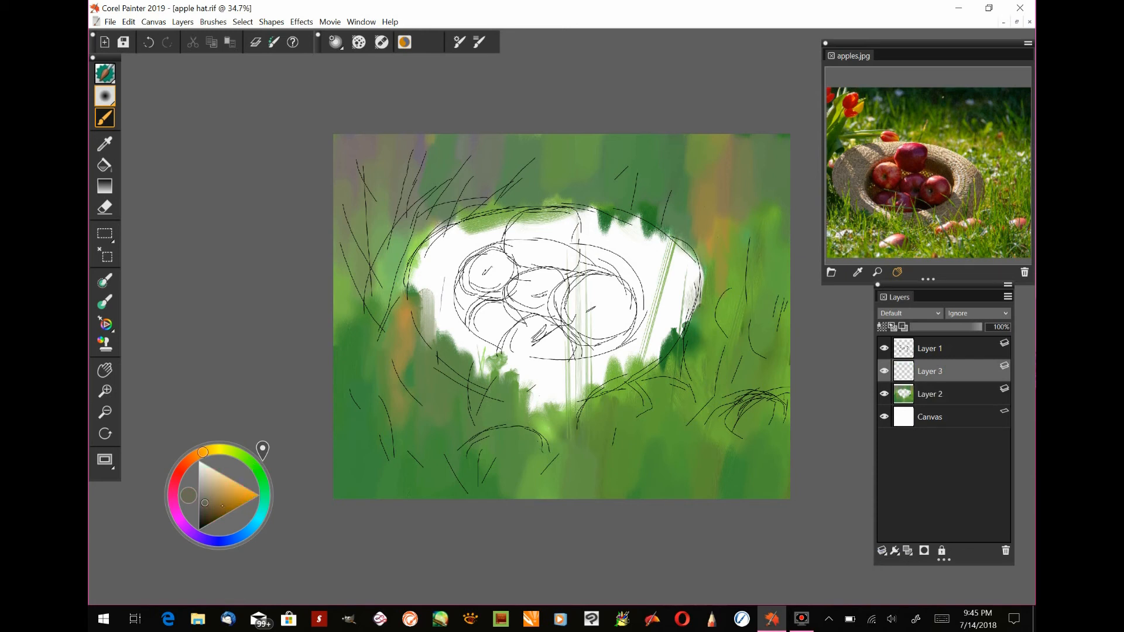
pyautogui.moveTo(203, 502); pyautogui.dragTo(206, 501)
pyautogui.click(105, 73)
pyautogui.click(147, 172)
pyautogui.moveTo(476, 236)
pyautogui.mouseDown()
pyautogui.moveTo(427, 295)
pyautogui.moveTo(435, 256)
pyautogui.moveTo(424, 301)
pyautogui.moveTo(476, 235)
pyautogui.moveTo(519, 215)
pyautogui.moveTo(449, 300)
pyautogui.moveTo(452, 330)
pyautogui.moveTo(499, 381)
pyautogui.moveTo(556, 391)
pyautogui.moveTo(660, 330)
pyautogui.moveTo(511, 378)
pyautogui.moveTo(635, 366)
pyautogui.moveTo(657, 243)
pyautogui.moveTo(649, 345)
pyautogui.moveTo(646, 246)
pyautogui.moveTo(639, 360)
pyautogui.moveTo(673, 325)
pyautogui.moveTo(678, 251)
pyautogui.moveTo(653, 236)
pyautogui.moveTo(640, 331)
pyautogui.moveTo(639, 268)
pyautogui.moveTo(606, 260)
pyautogui.moveTo(615, 281)
pyautogui.mouseUp()
pyautogui.moveTo(463, 288); pyautogui.dragTo(478, 306)
# Zoom into the apples reference photo and fill the hat's inner shadow areas around the apples with brown
pyautogui.click(877, 272)
pyautogui.click(929, 176)
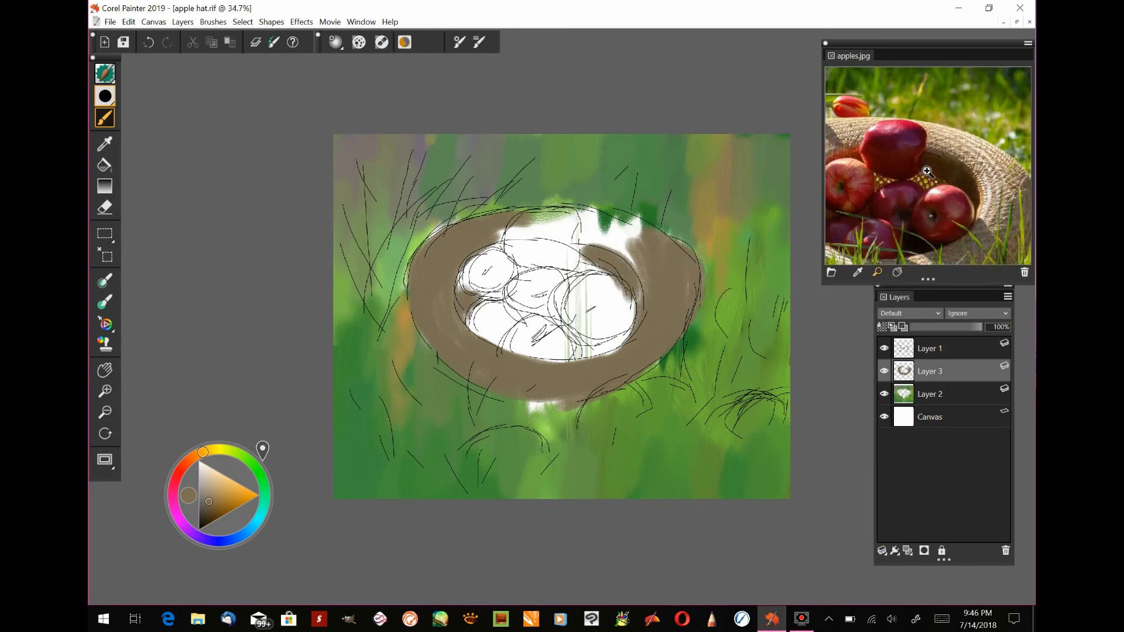
pyautogui.click(931, 198)
pyautogui.click(897, 272)
pyautogui.moveTo(893, 229)
pyautogui.mouseDown()
pyautogui.moveTo(996, 173)
pyautogui.moveTo(936, 221)
pyautogui.mouseUp()
pyautogui.moveTo(576, 268); pyautogui.dragTo(596, 257)
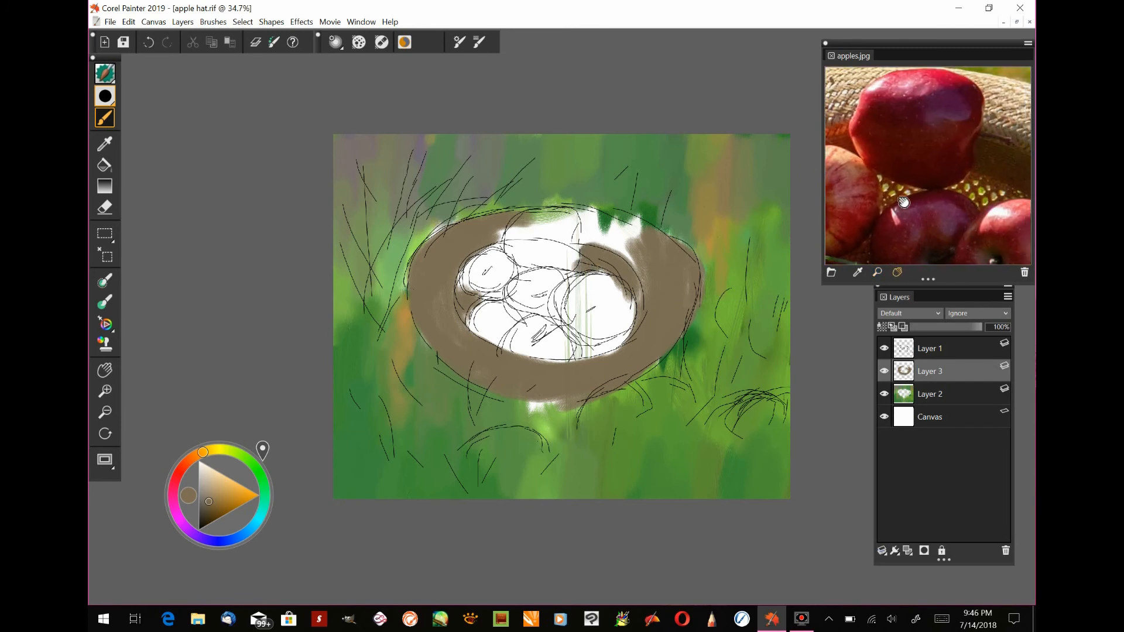
pyautogui.moveTo(900, 223); pyautogui.dragTo(914, 125)
pyautogui.moveTo(584, 342); pyautogui.dragTo(587, 352)
pyautogui.moveTo(464, 301); pyautogui.dragTo(461, 277)
pyautogui.moveTo(918, 130)
pyautogui.mouseDown()
pyautogui.moveTo(869, 249)
pyautogui.moveTo(851, 240)
pyautogui.mouseUp()
pyautogui.moveTo(643, 272); pyautogui.dragTo(602, 251)
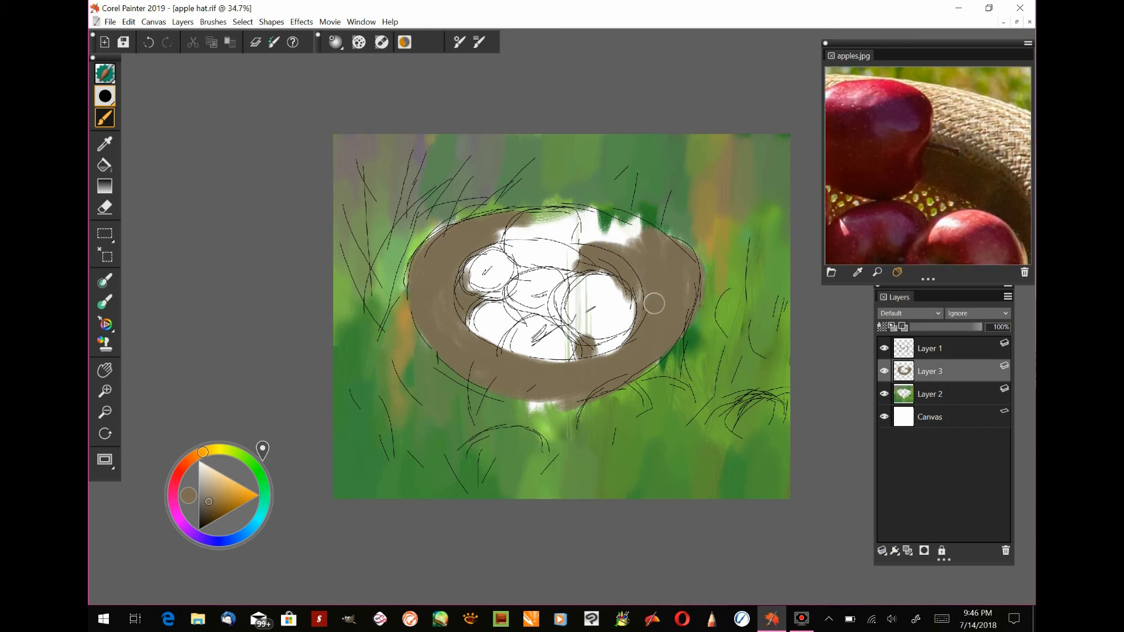
# Paint the hat's upper and upper-right brim in a light straw yellow
pyautogui.moveTo(225, 509); pyautogui.dragTo(225, 490)
pyautogui.moveTo(585, 224)
pyautogui.mouseDown()
pyautogui.moveTo(506, 234)
pyautogui.moveTo(616, 233)
pyautogui.moveTo(505, 235)
pyautogui.moveTo(638, 240)
pyautogui.moveTo(585, 206)
pyautogui.moveTo(675, 256)
pyautogui.mouseUp()
pyautogui.click(214, 449)
# Switch to the Acrylics and Gouache Real Long Bristle brush and streak straw yellow down the brim's right side
pyautogui.click(112, 80)
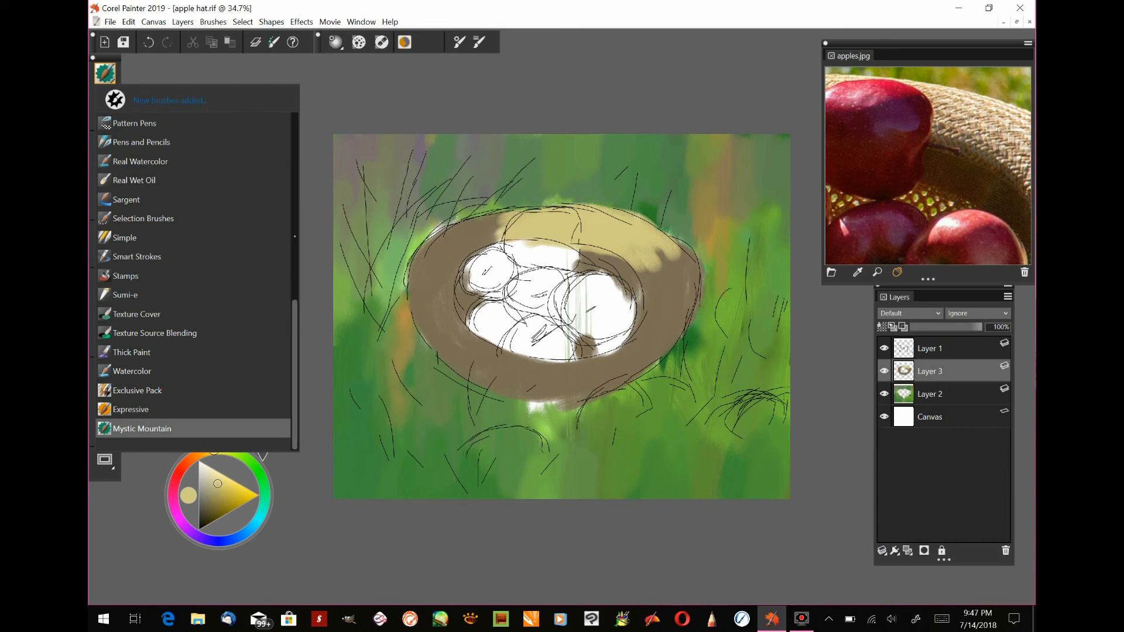
pyautogui.click(141, 142)
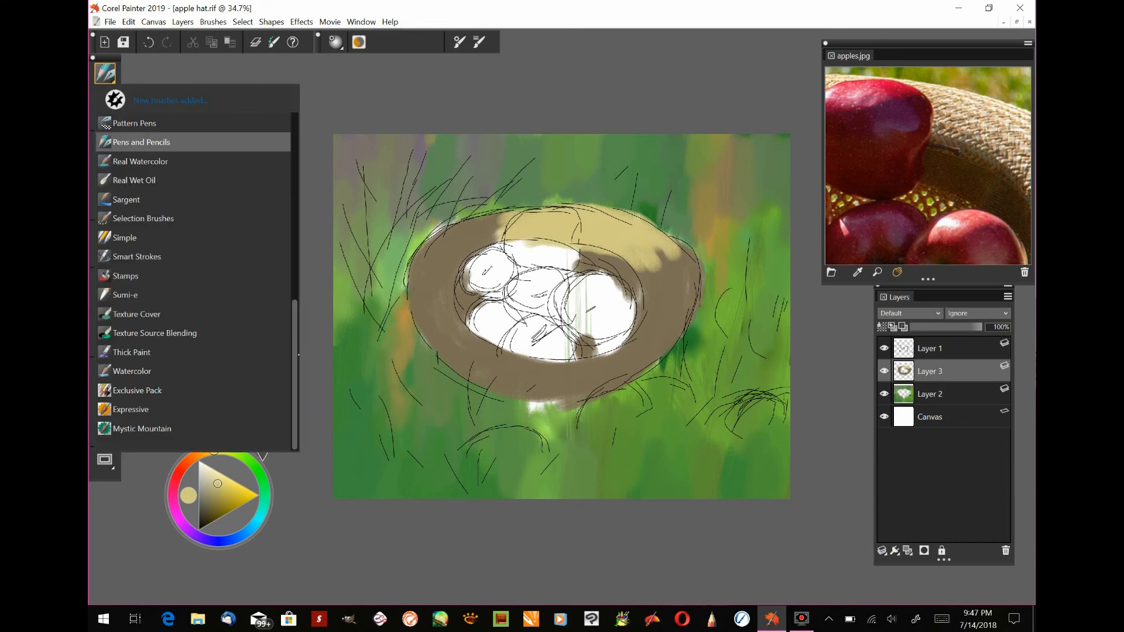
pyautogui.click(281, 218)
pyautogui.scroll(8, 291, 175)
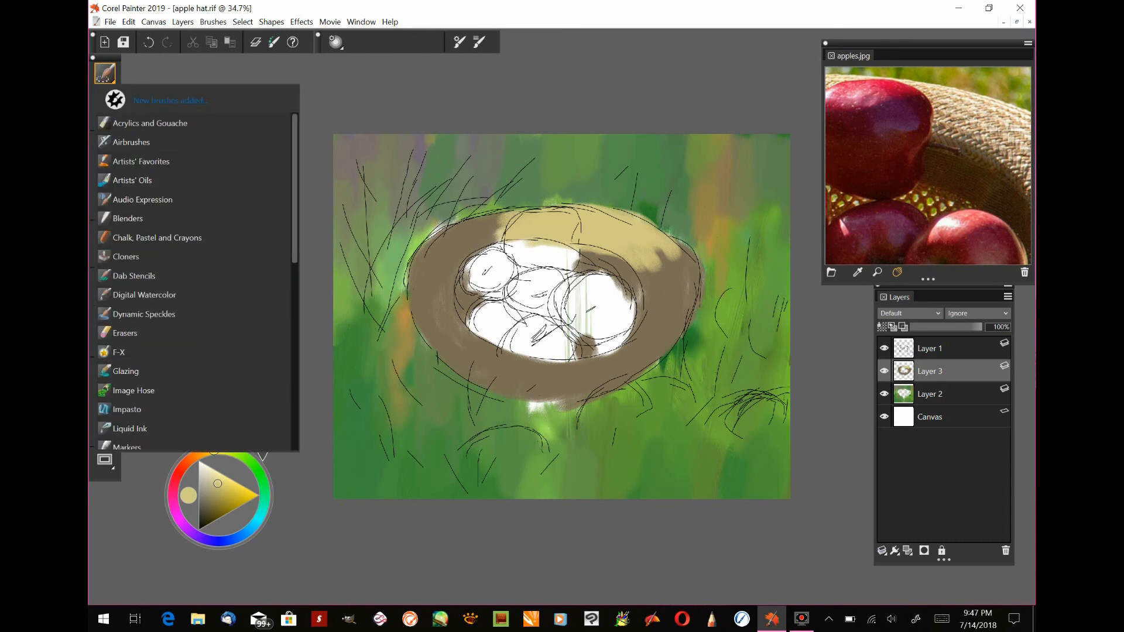
pyautogui.click(166, 141)
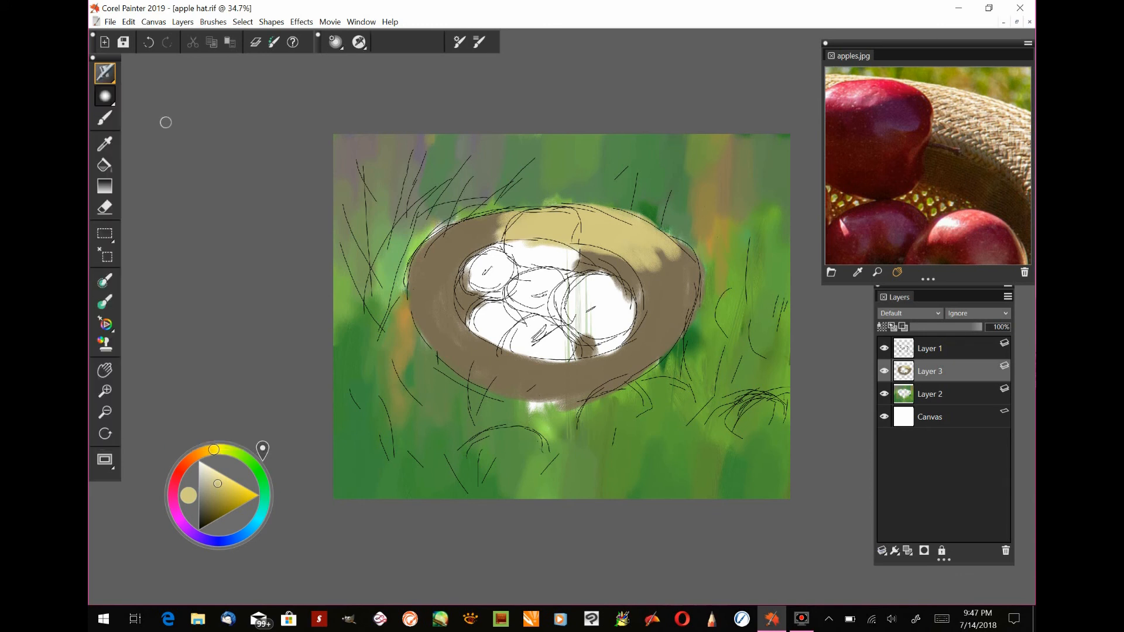
pyautogui.click(241, 124)
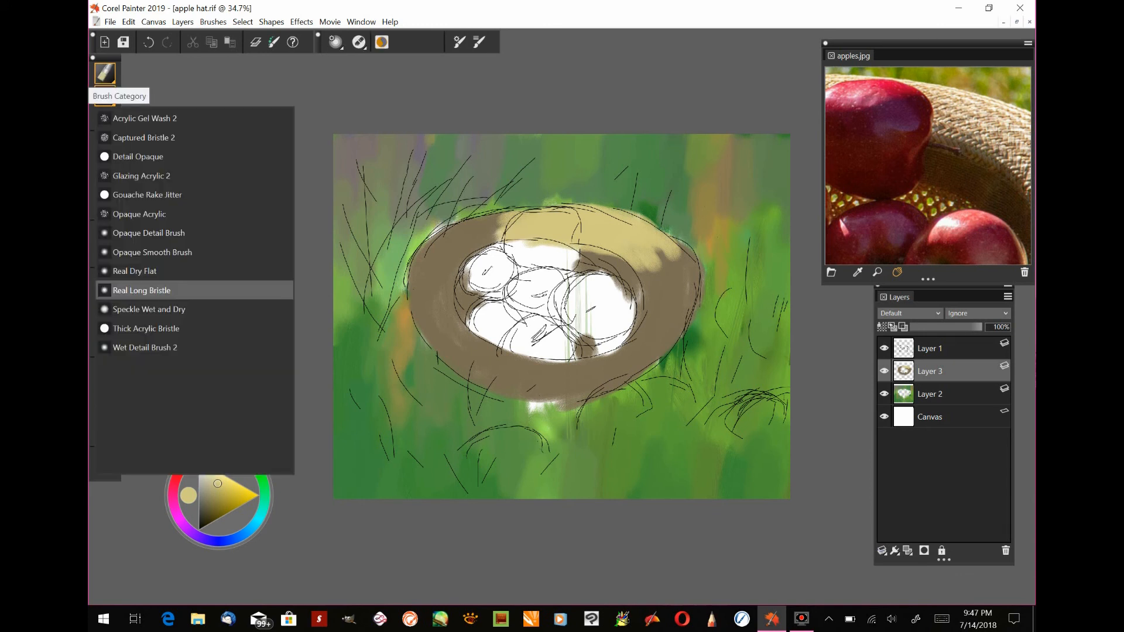
pyautogui.moveTo(663, 258)
pyautogui.mouseDown()
pyautogui.moveTo(679, 307)
pyautogui.moveTo(661, 324)
pyautogui.moveTo(647, 319)
pyautogui.moveTo(641, 287)
pyautogui.moveTo(664, 314)
pyautogui.mouseUp()
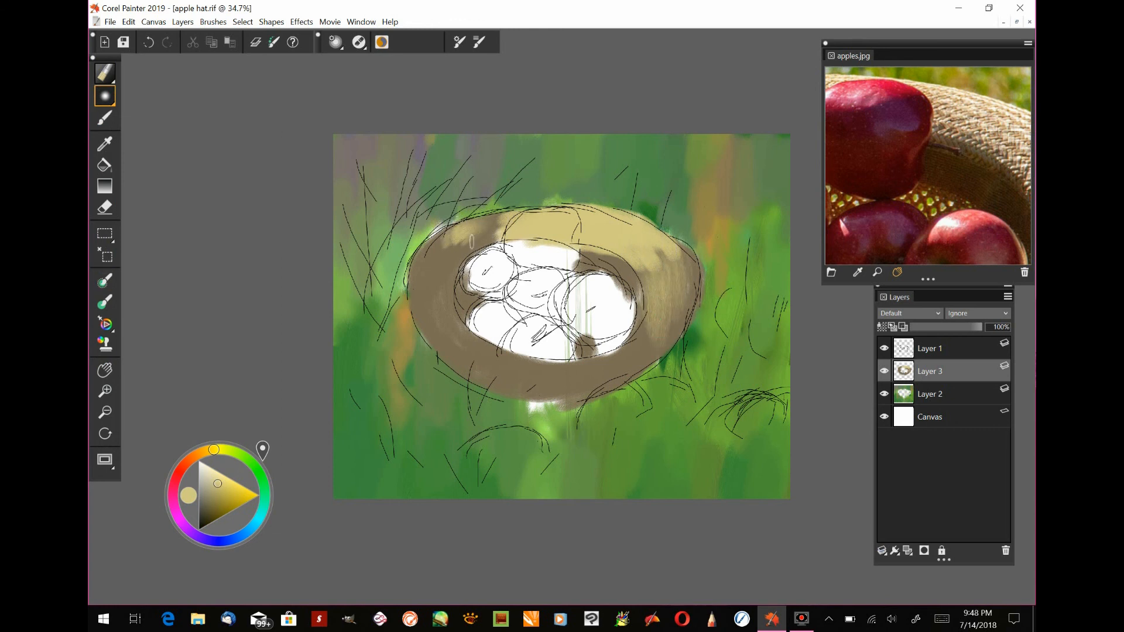
# Add straw-colored highlights to the brim's left, lower and right parts, following the woven hat in the reference photo
pyautogui.moveTo(871, 186); pyautogui.dragTo(819, 170)
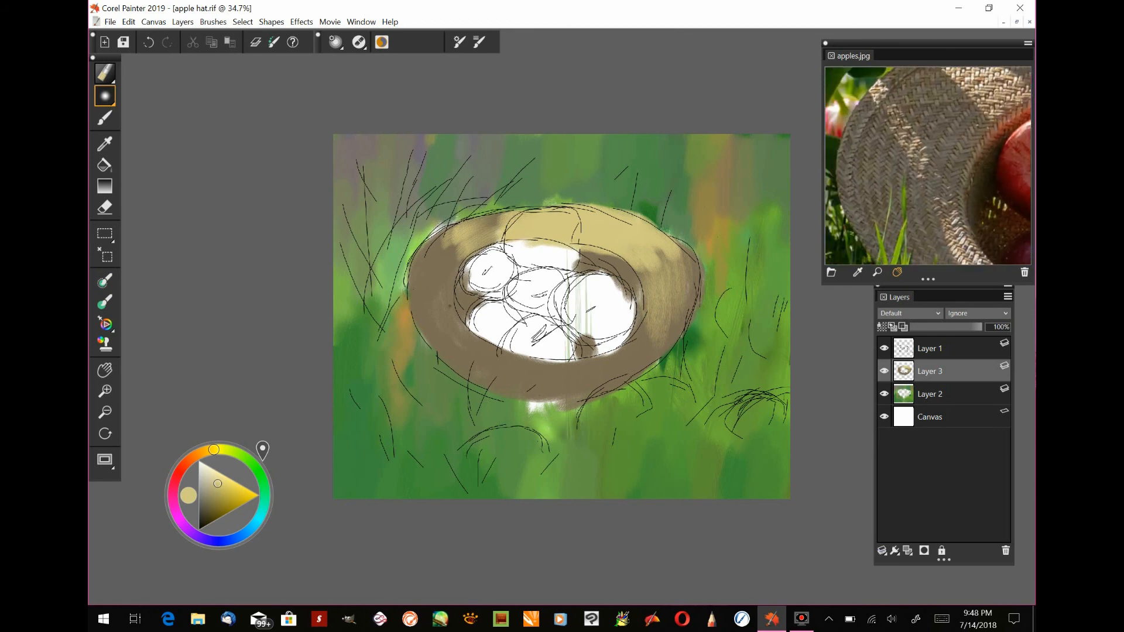
pyautogui.moveTo(492, 354); pyautogui.dragTo(465, 339)
pyautogui.moveTo(965, 139); pyautogui.dragTo(933, 209)
pyautogui.moveTo(439, 272); pyautogui.dragTo(444, 314)
pyautogui.moveTo(995, 255); pyautogui.dragTo(897, 128)
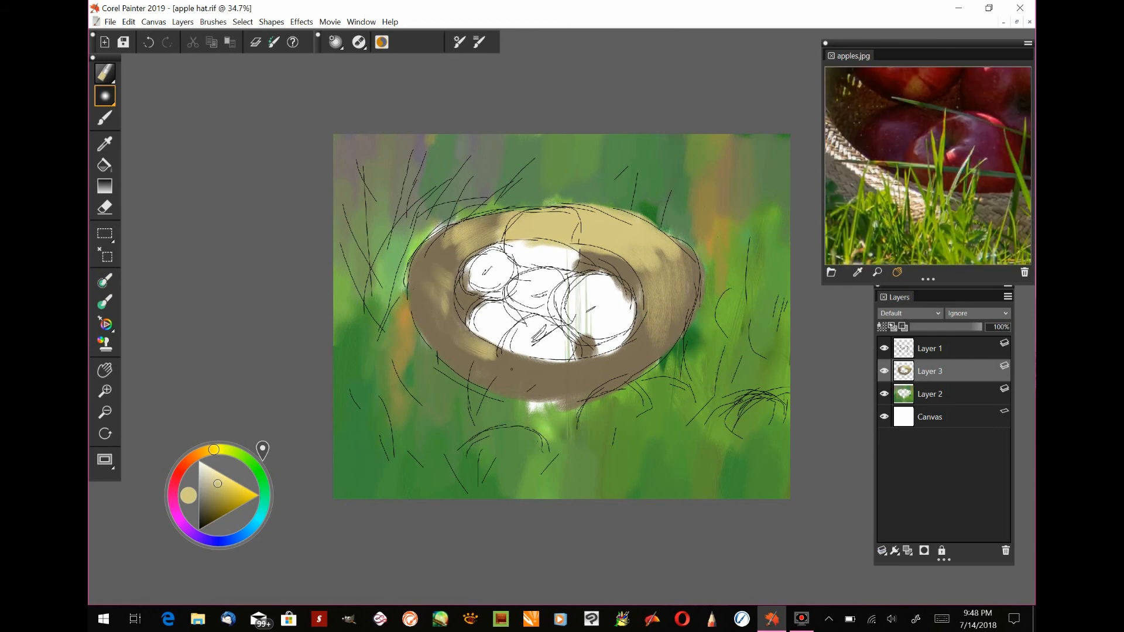
pyautogui.moveTo(496, 356); pyautogui.dragTo(528, 374)
pyautogui.moveTo(999, 175); pyautogui.dragTo(937, 167)
pyautogui.moveTo(591, 372); pyautogui.dragTo(615, 368)
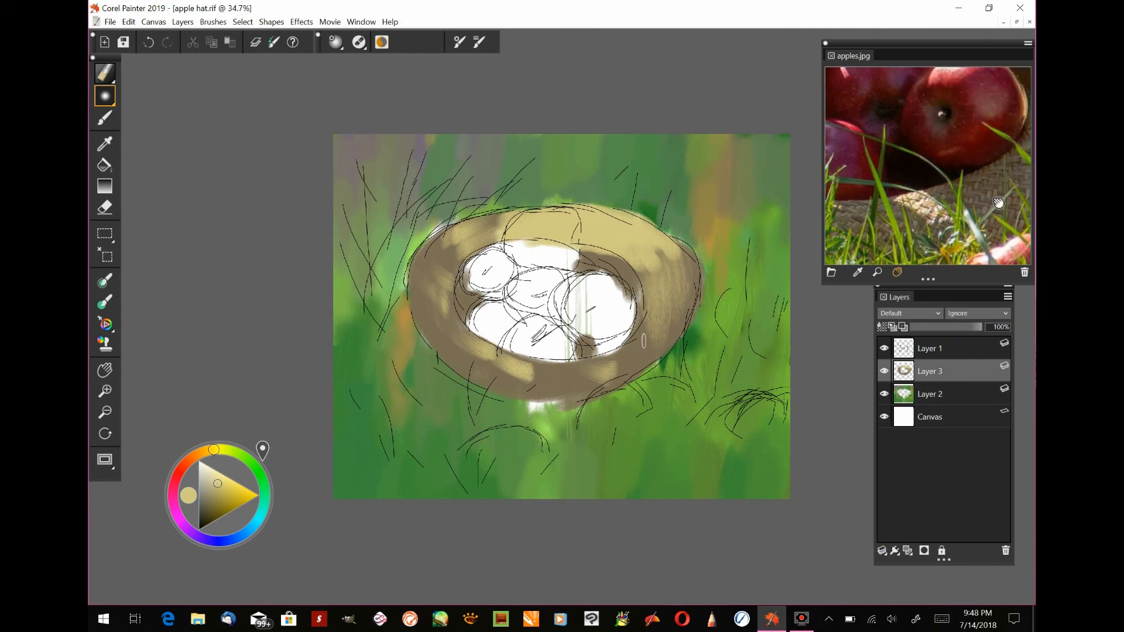
pyautogui.moveTo(984, 141); pyautogui.dragTo(853, 220)
pyautogui.moveTo(649, 334); pyautogui.dragTo(659, 340)
pyautogui.moveTo(843, 140); pyautogui.dragTo(914, 208)
# Dab light green and brown into the gaps between the apples with the Speckle Wet and Dry brush
pyautogui.click(248, 460)
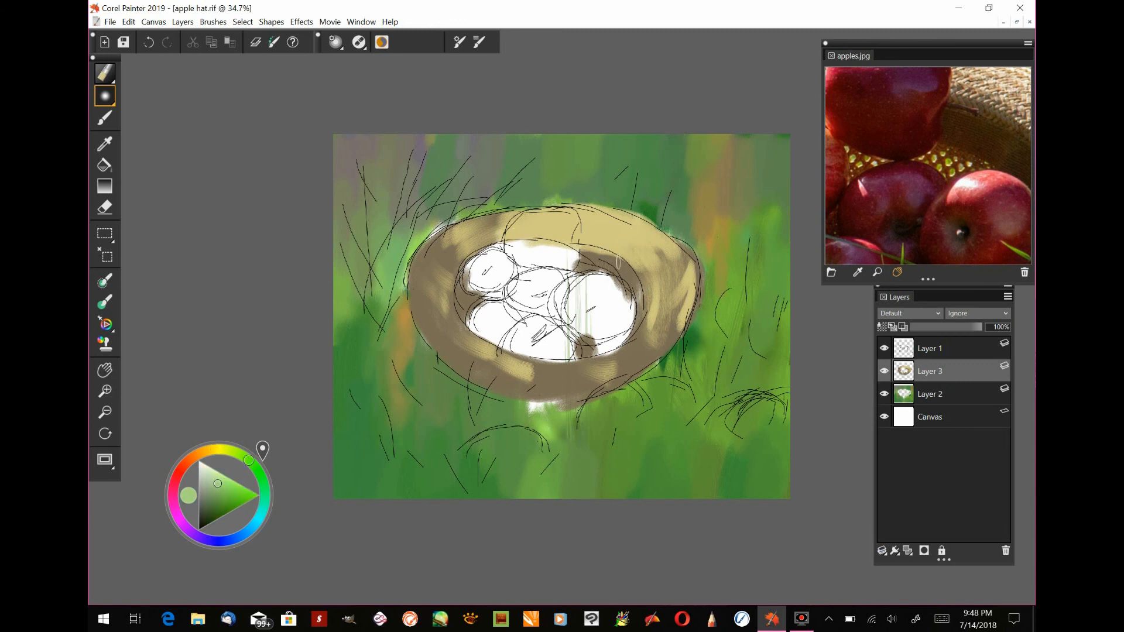
pyautogui.click(105, 96)
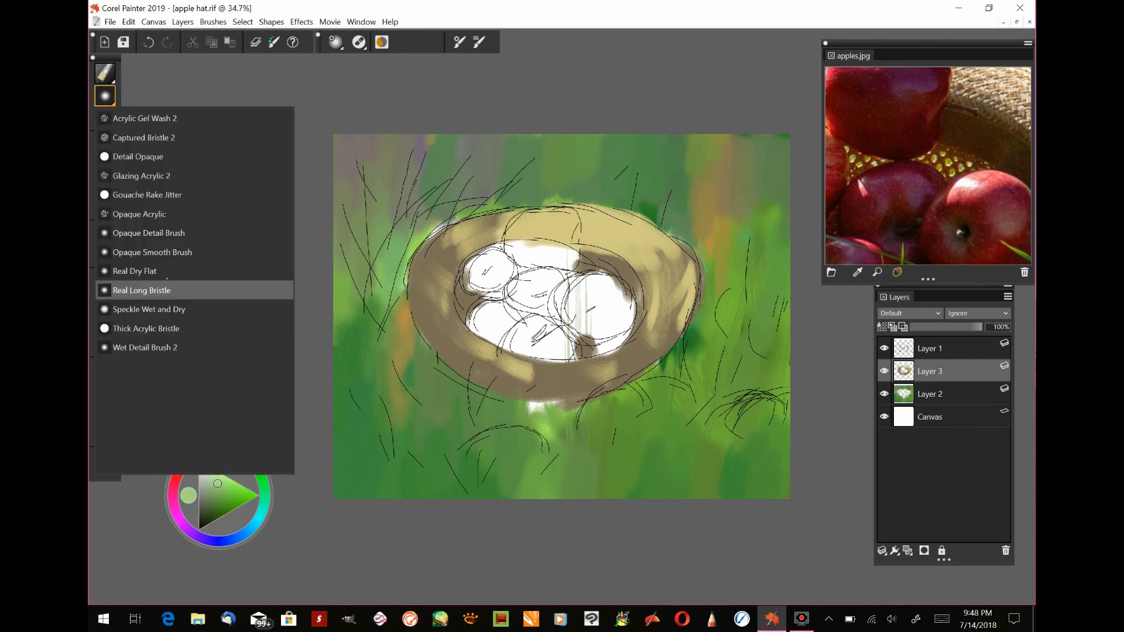
pyautogui.click(161, 309)
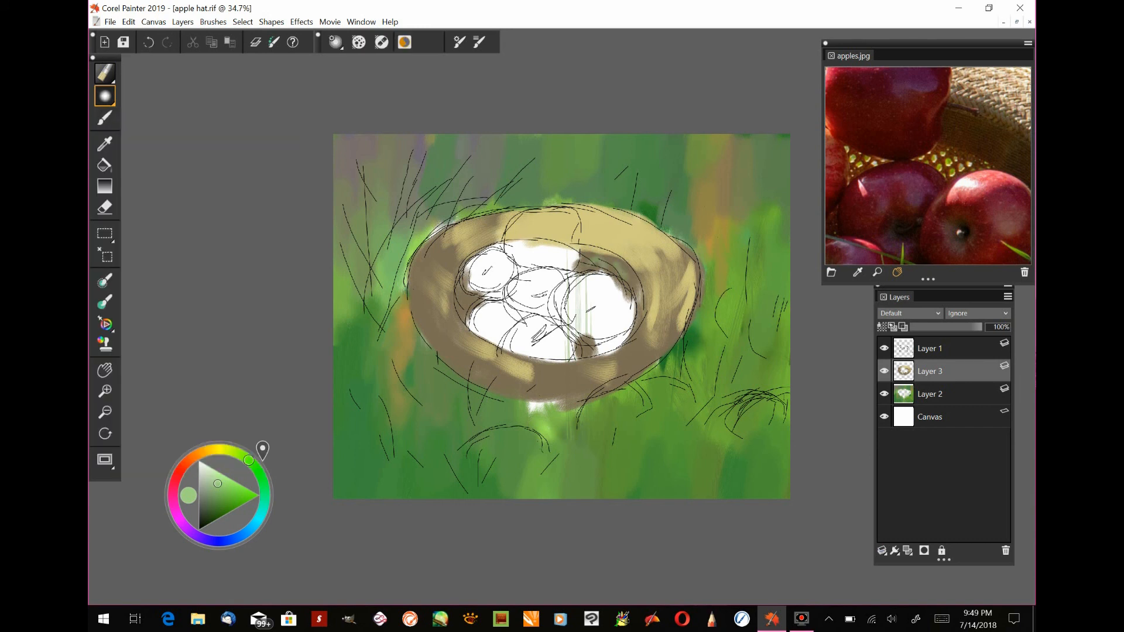
pyautogui.click(521, 271)
pyautogui.click(209, 504)
pyautogui.moveTo(516, 269); pyautogui.dragTo(526, 271)
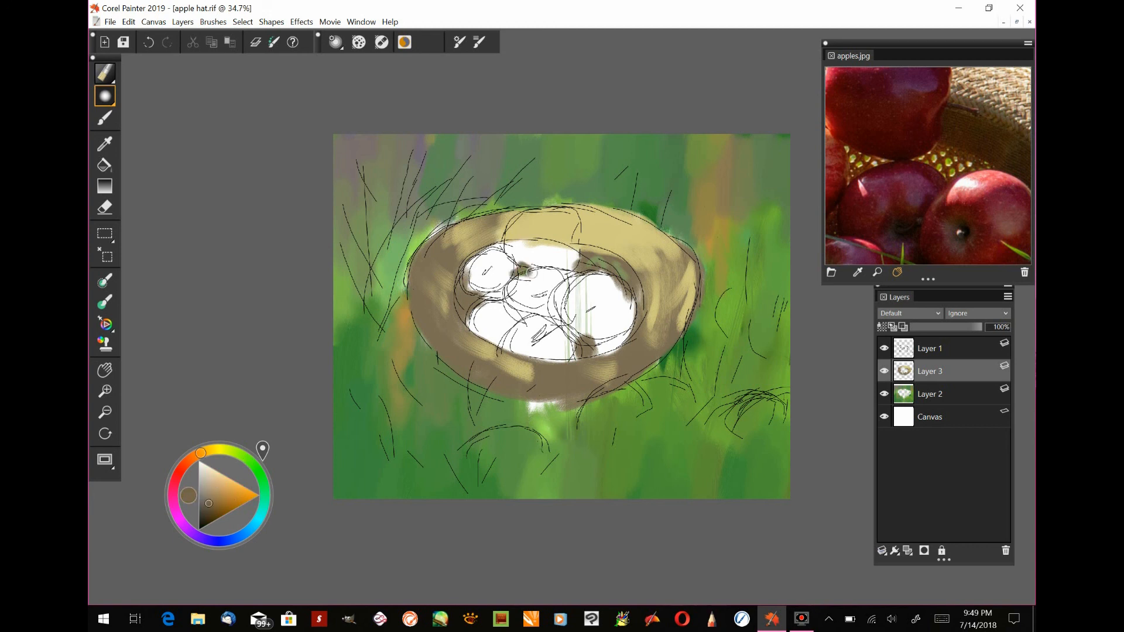
# Cover the white gap below the hat's lower brim with medium green
pyautogui.click(254, 466)
pyautogui.click(228, 498)
pyautogui.moveTo(562, 412)
pyautogui.mouseDown()
pyautogui.moveTo(534, 407)
pyautogui.moveTo(534, 420)
pyautogui.moveTo(556, 406)
pyautogui.moveTo(539, 434)
pyautogui.mouseUp()
# Blend the green patch below the hat with the Mystic Mountain 2 Inch Blender and save the painting
pyautogui.click(105, 73)
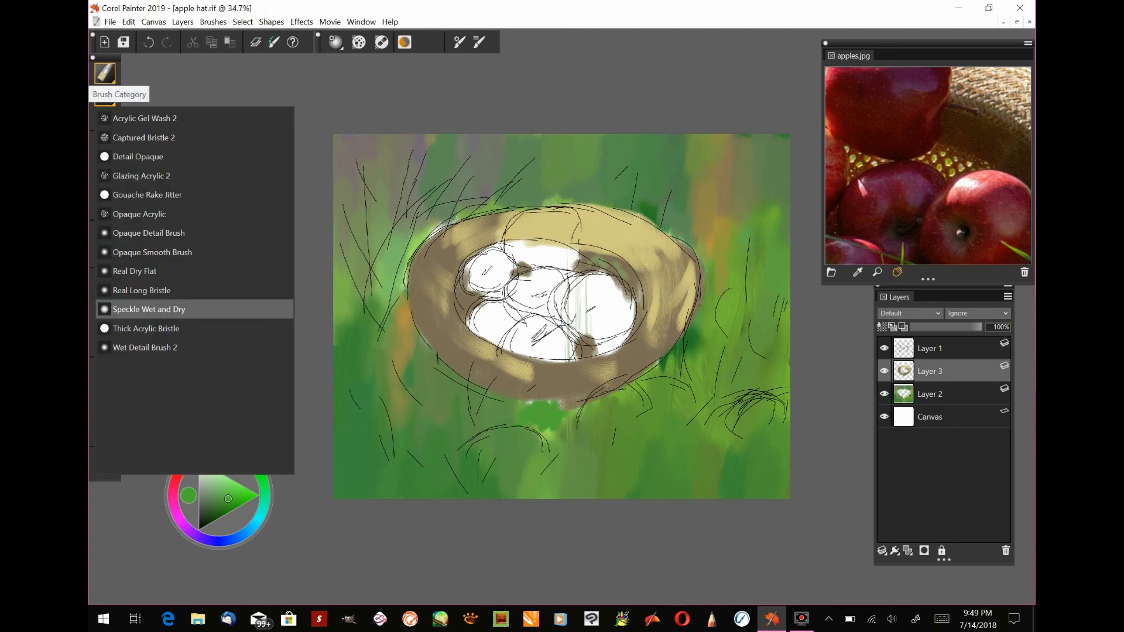
pyautogui.click(165, 288)
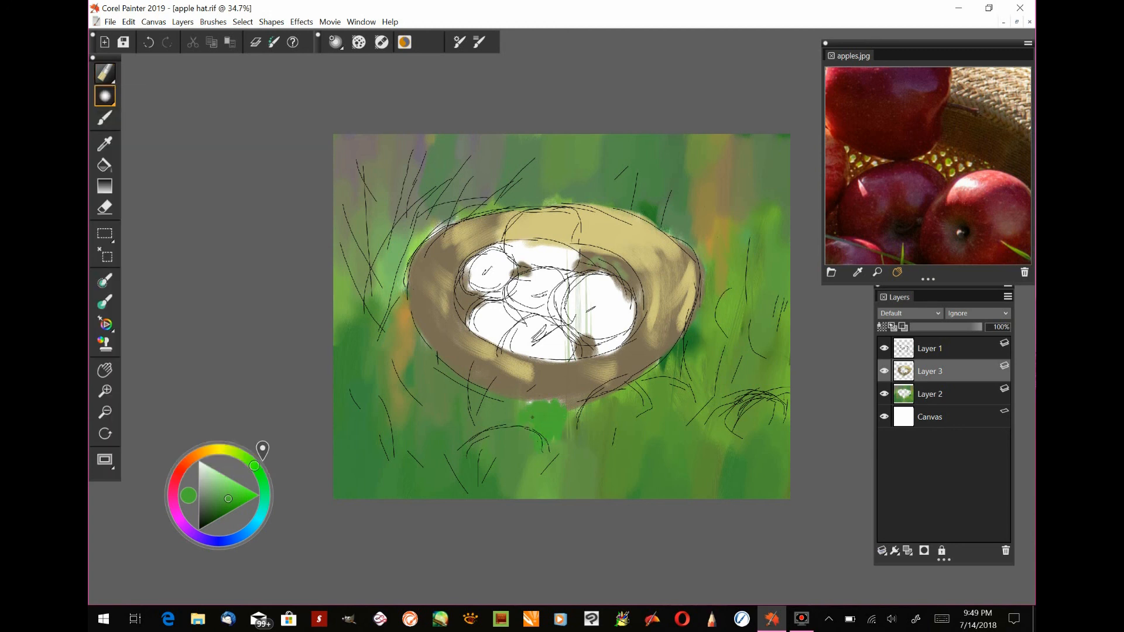
pyautogui.click(105, 73)
pyautogui.scroll(-7, 287, 295)
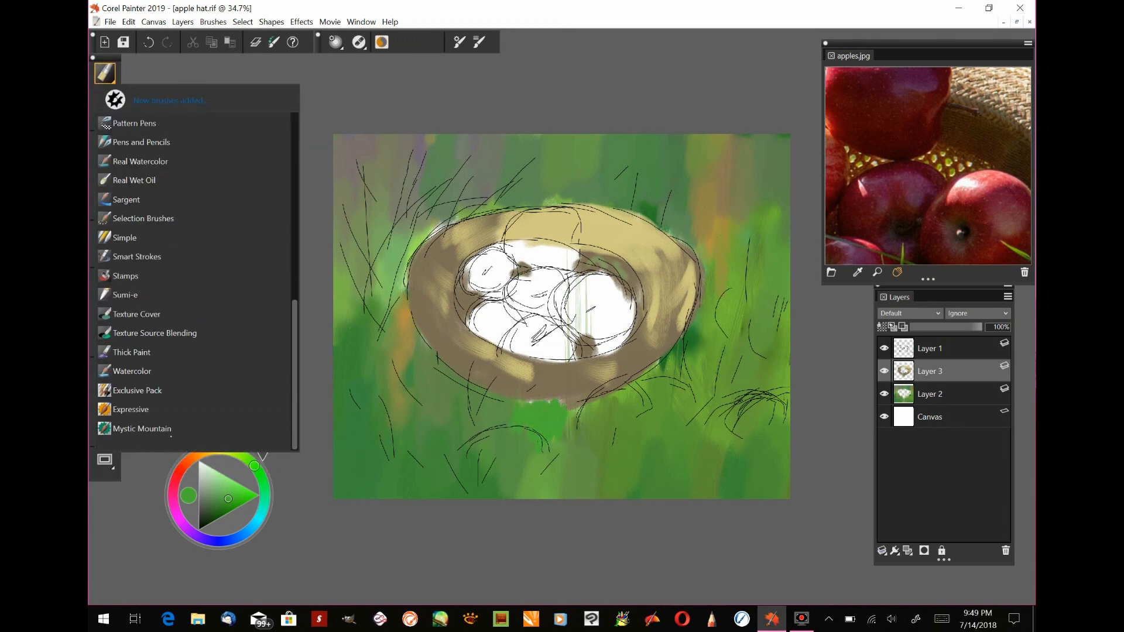
pyautogui.click(143, 428)
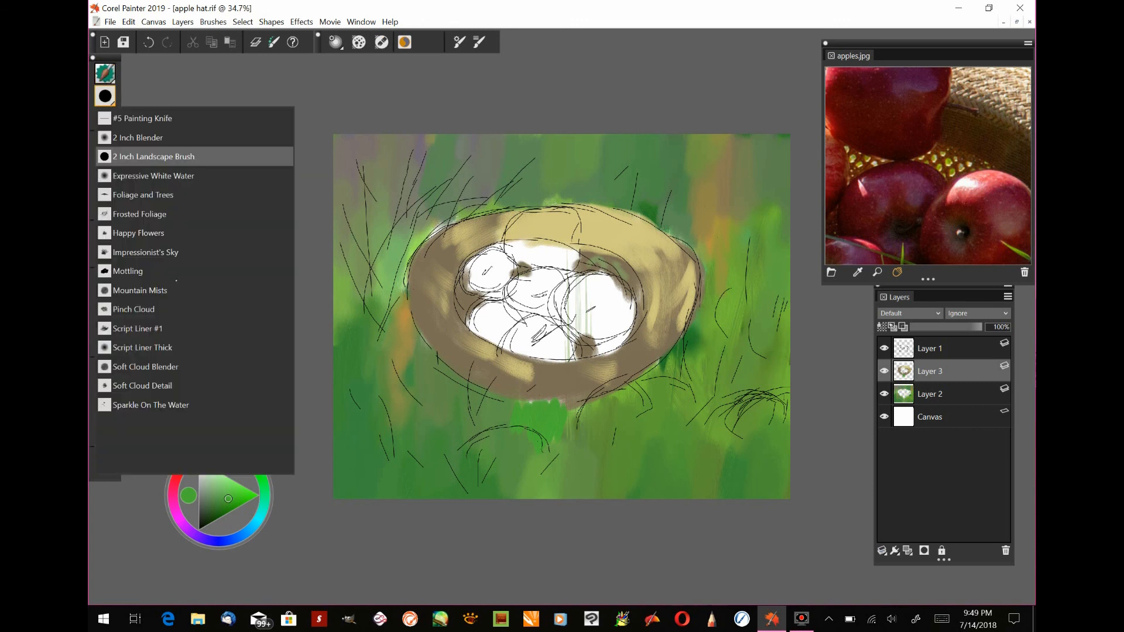
pyautogui.click(157, 136)
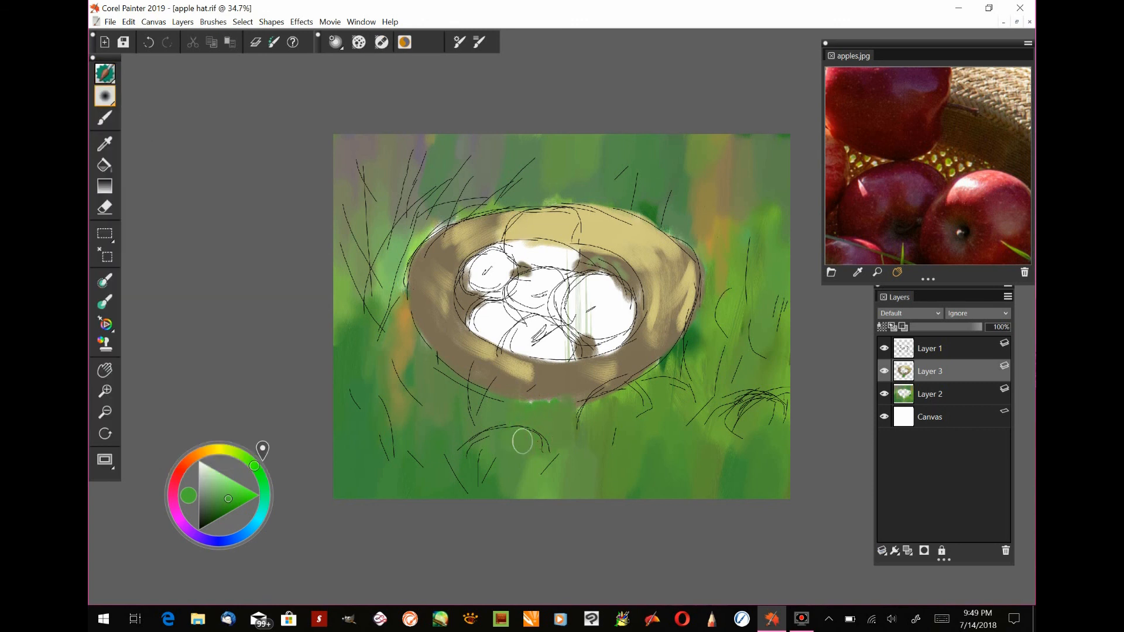
pyautogui.click(122, 42)
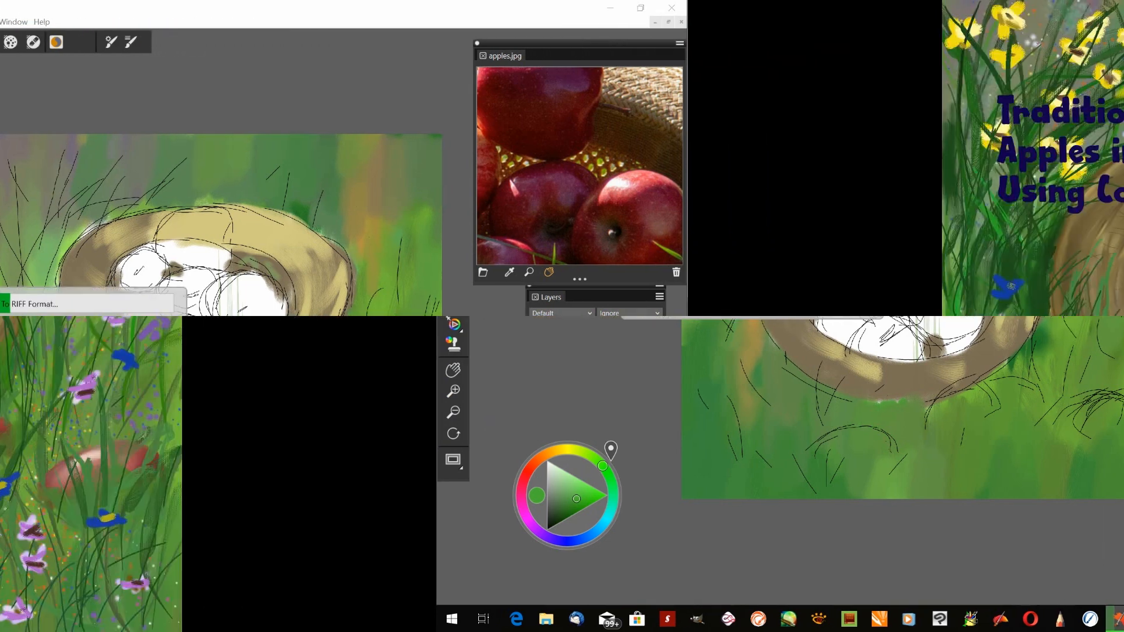